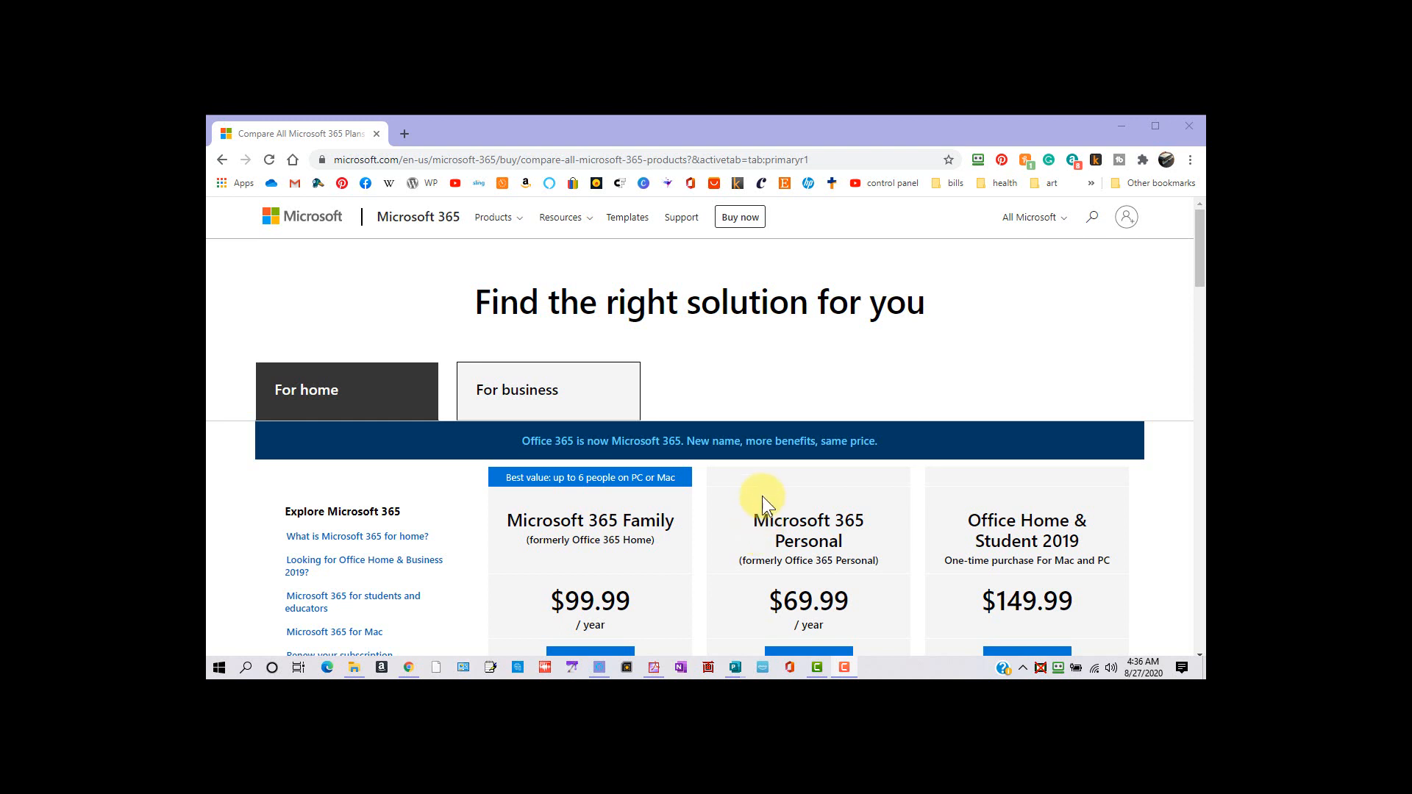
# - Compare the prices, included apps and services of the Microsoft 365 home plans, and minimize the browser window
pyautogui.scroll(-2, 760, 488)
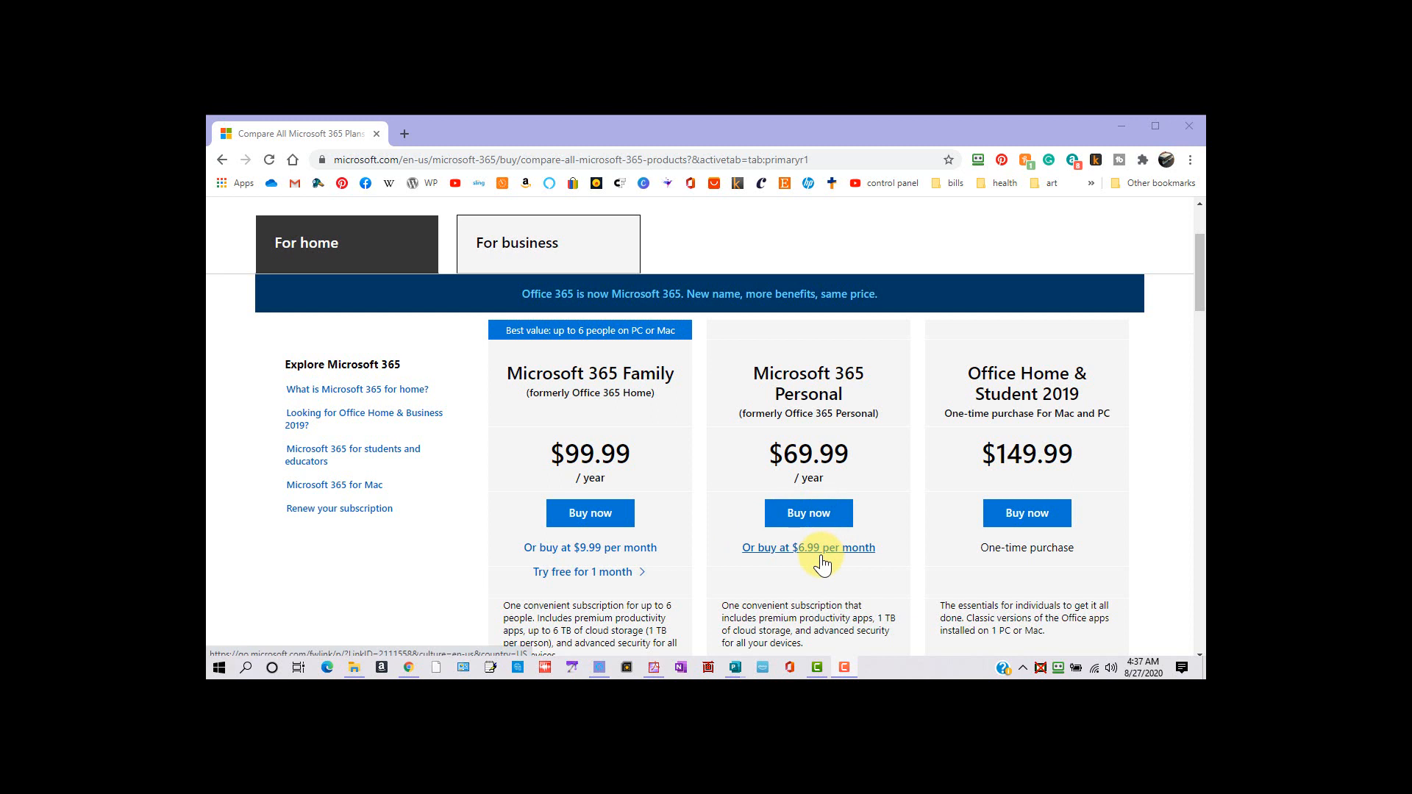
pyautogui.scroll(-5, 822, 563)
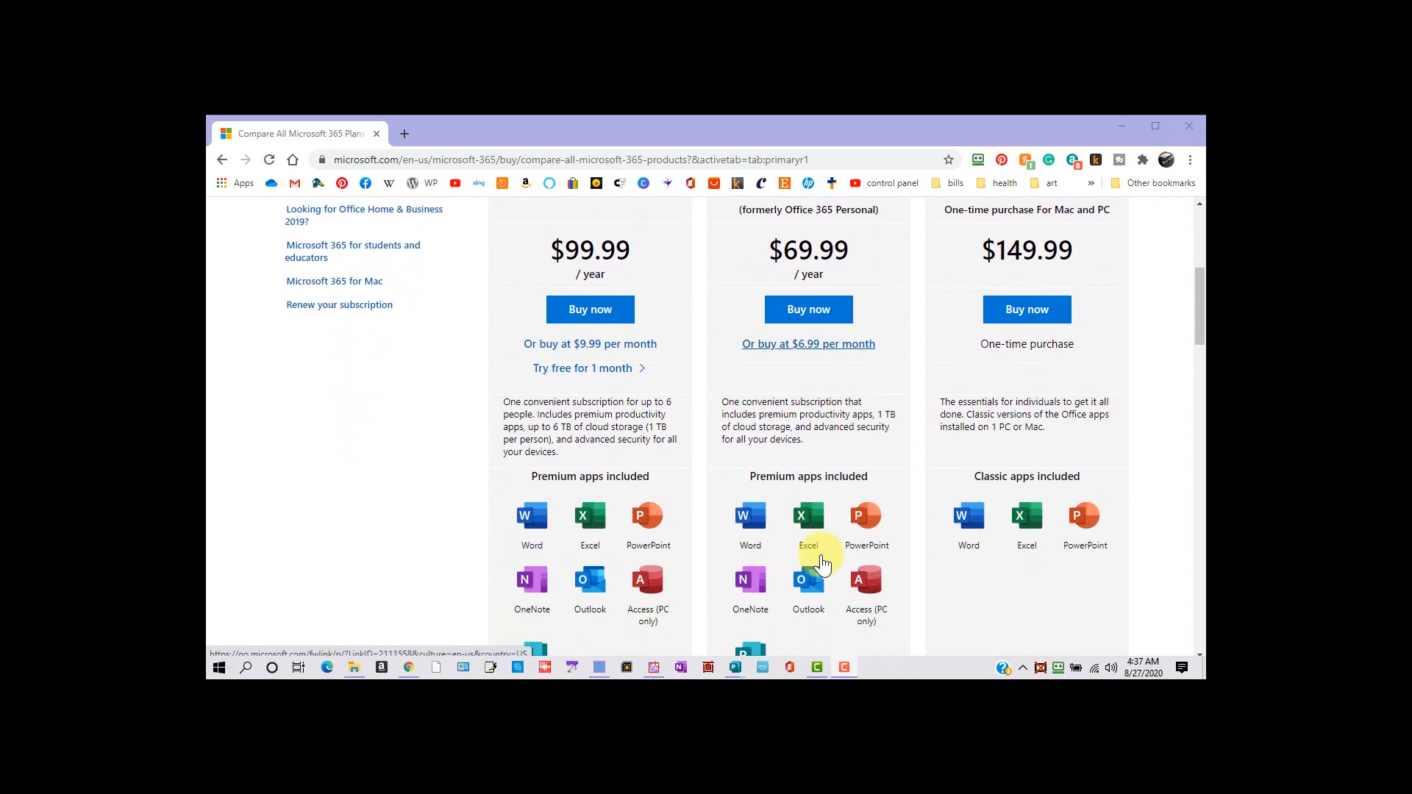
pyautogui.scroll(-1, 511, 519)
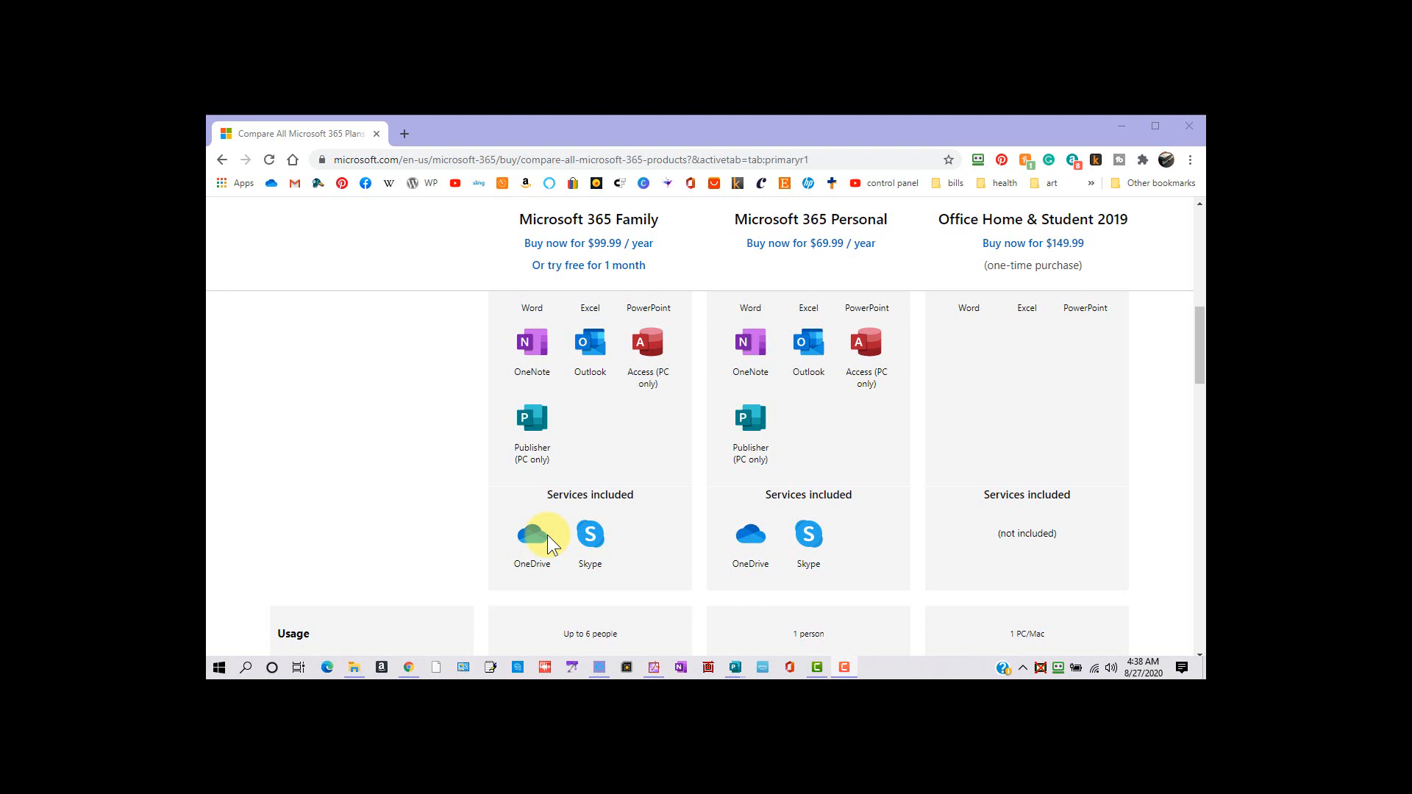
pyautogui.scroll(5, 547, 535)
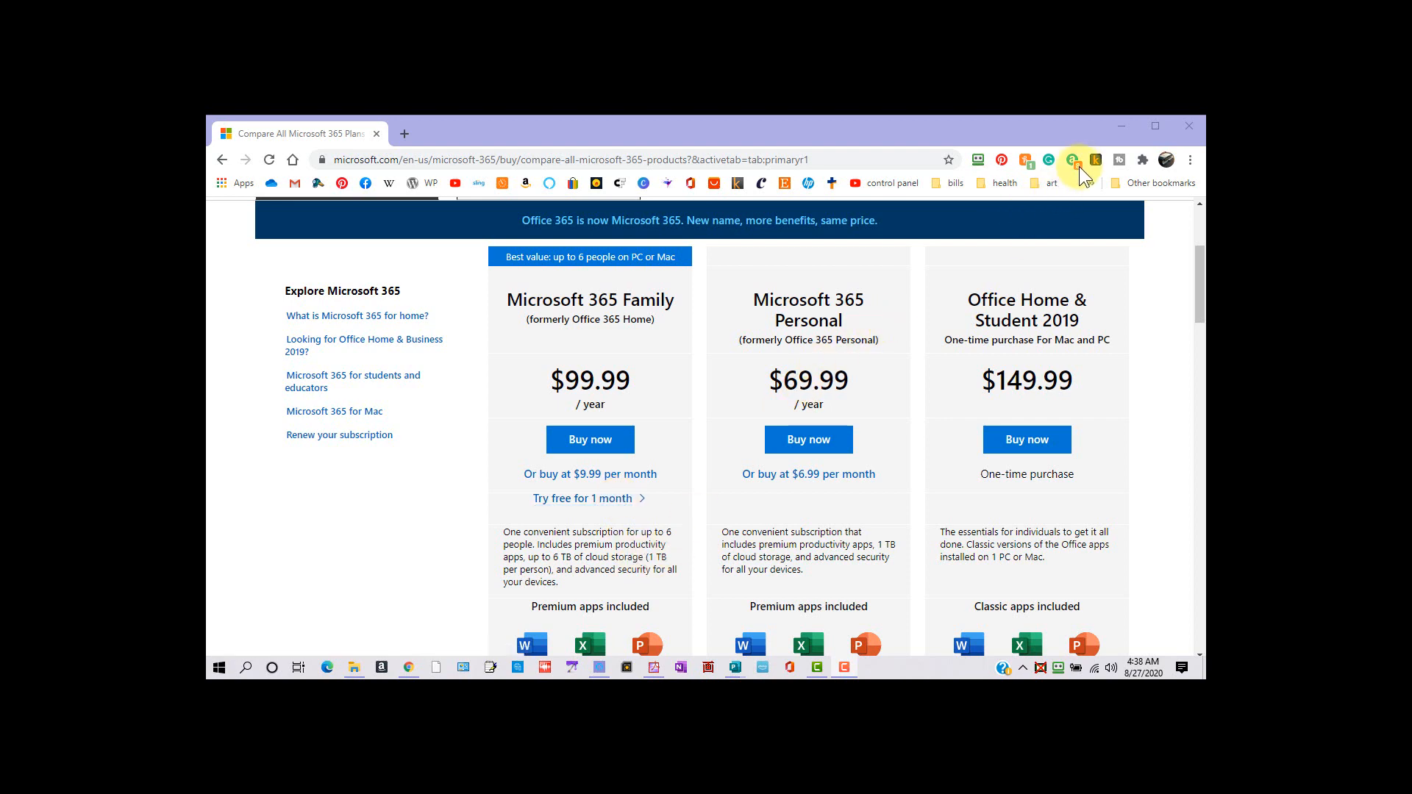
pyautogui.click(1123, 124)
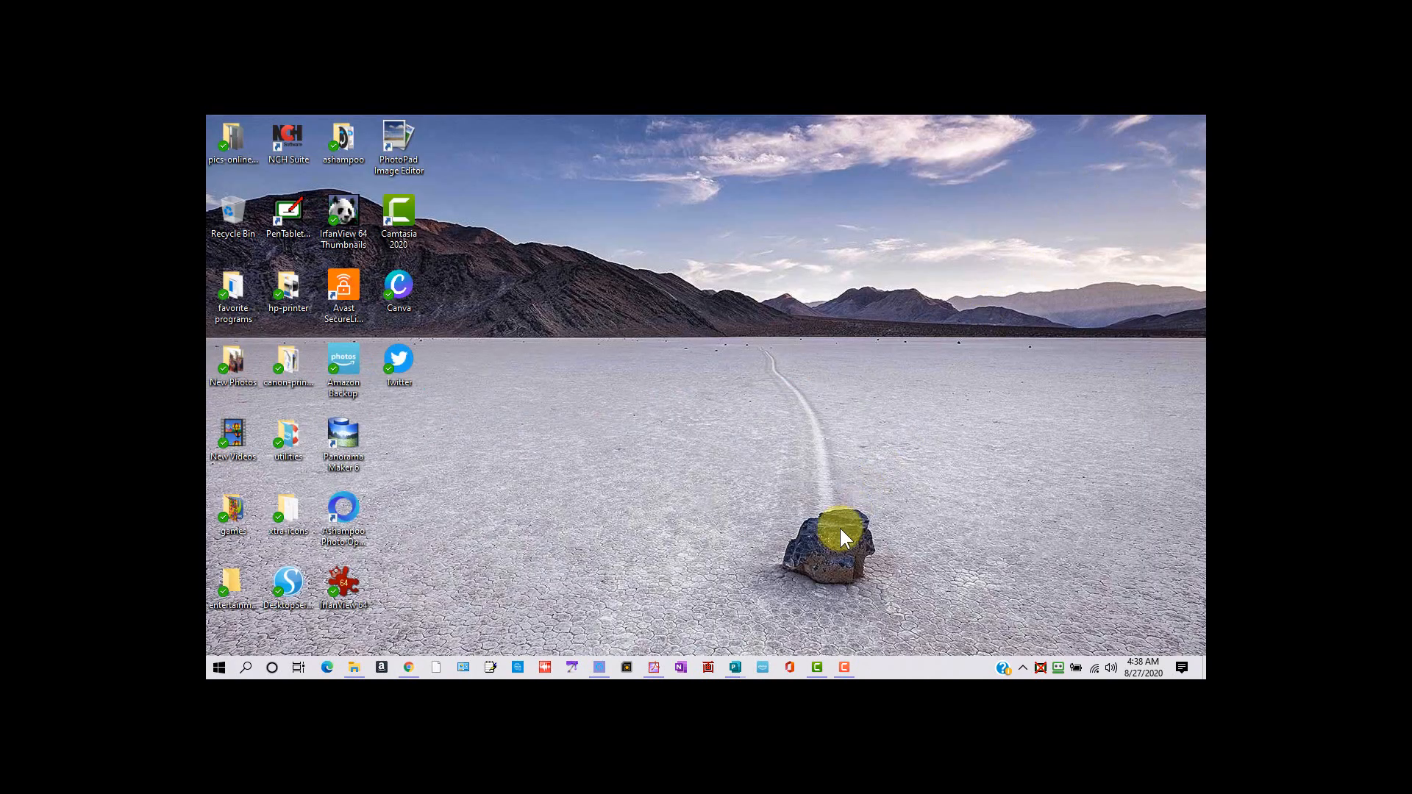
# - Look through the installed programs list for the Office apps, including Publisher, and close the list
pyautogui.click(218, 667)
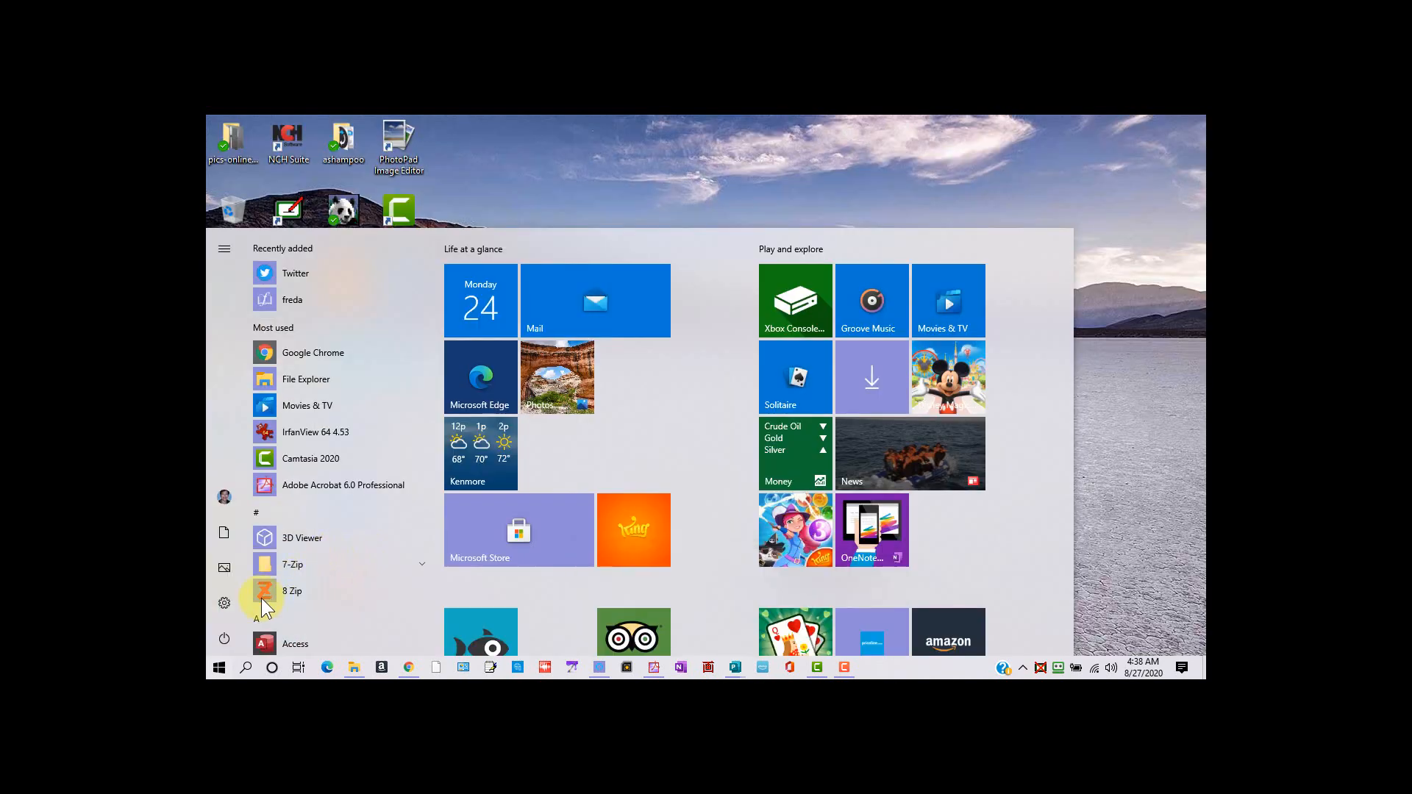
pyautogui.scroll(-8, 280, 562)
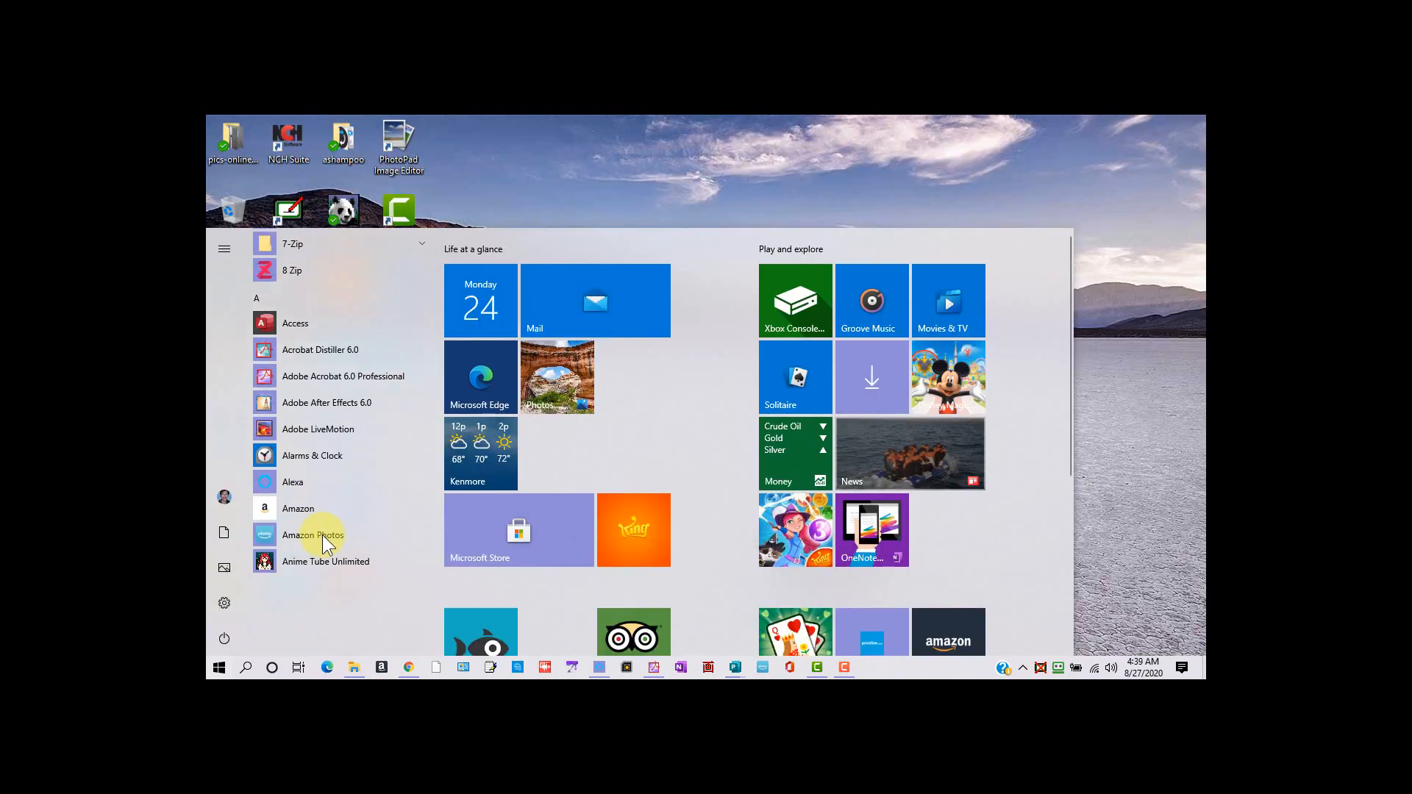
pyautogui.scroll(-15, 322, 536)
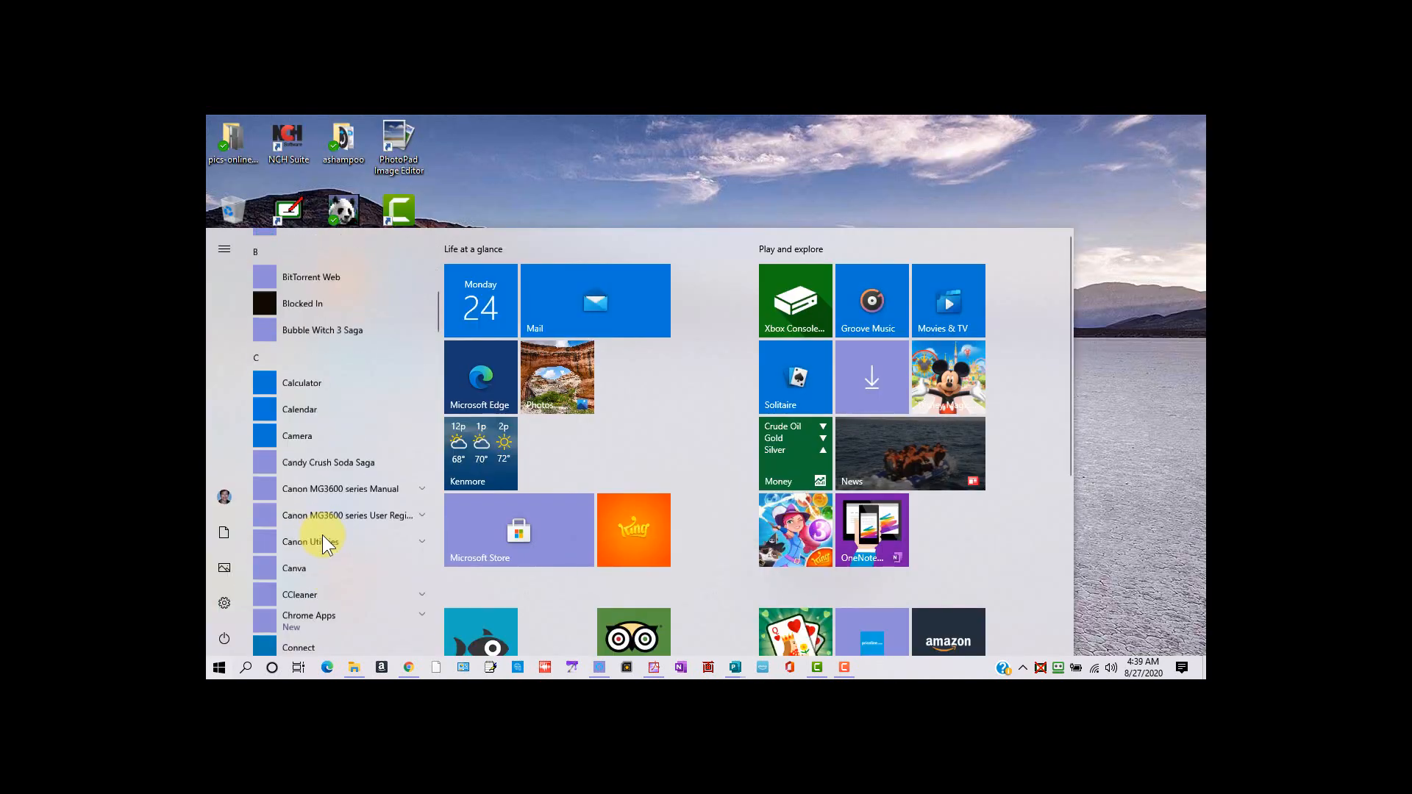
pyautogui.scroll(-3, 323, 536)
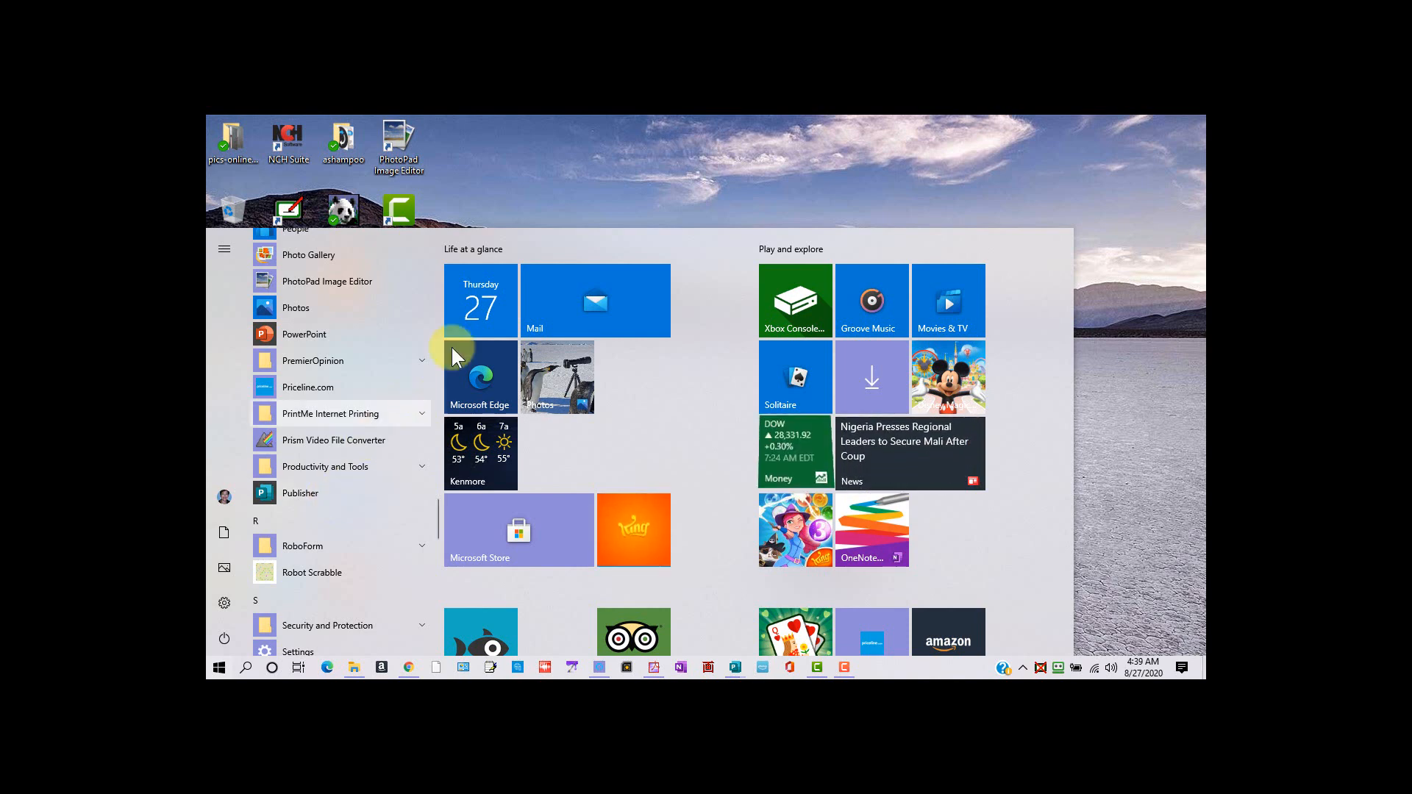
pyautogui.click(832, 209)
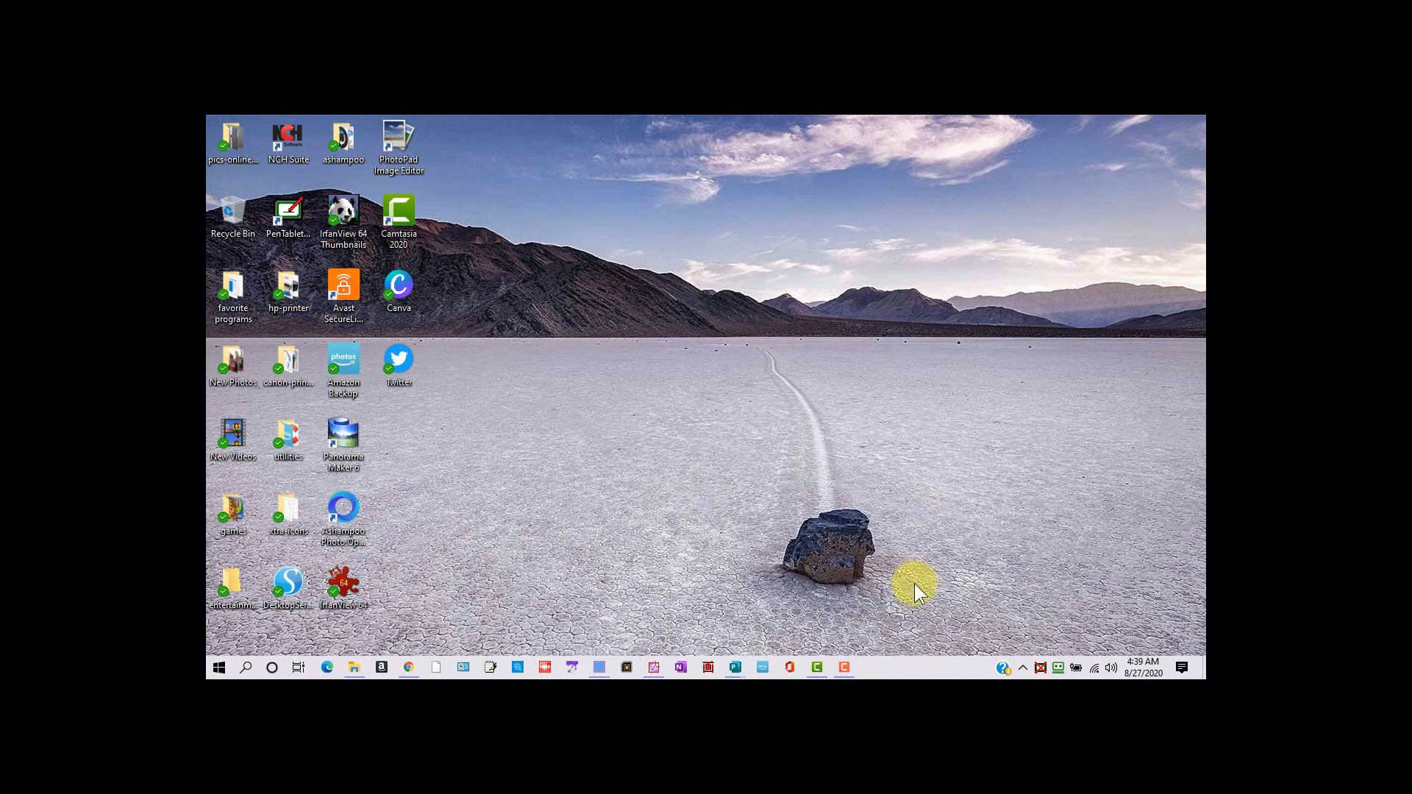
# - Switch to the open Publisher window with alice.pub and maximize it
pyautogui.click(735, 667)
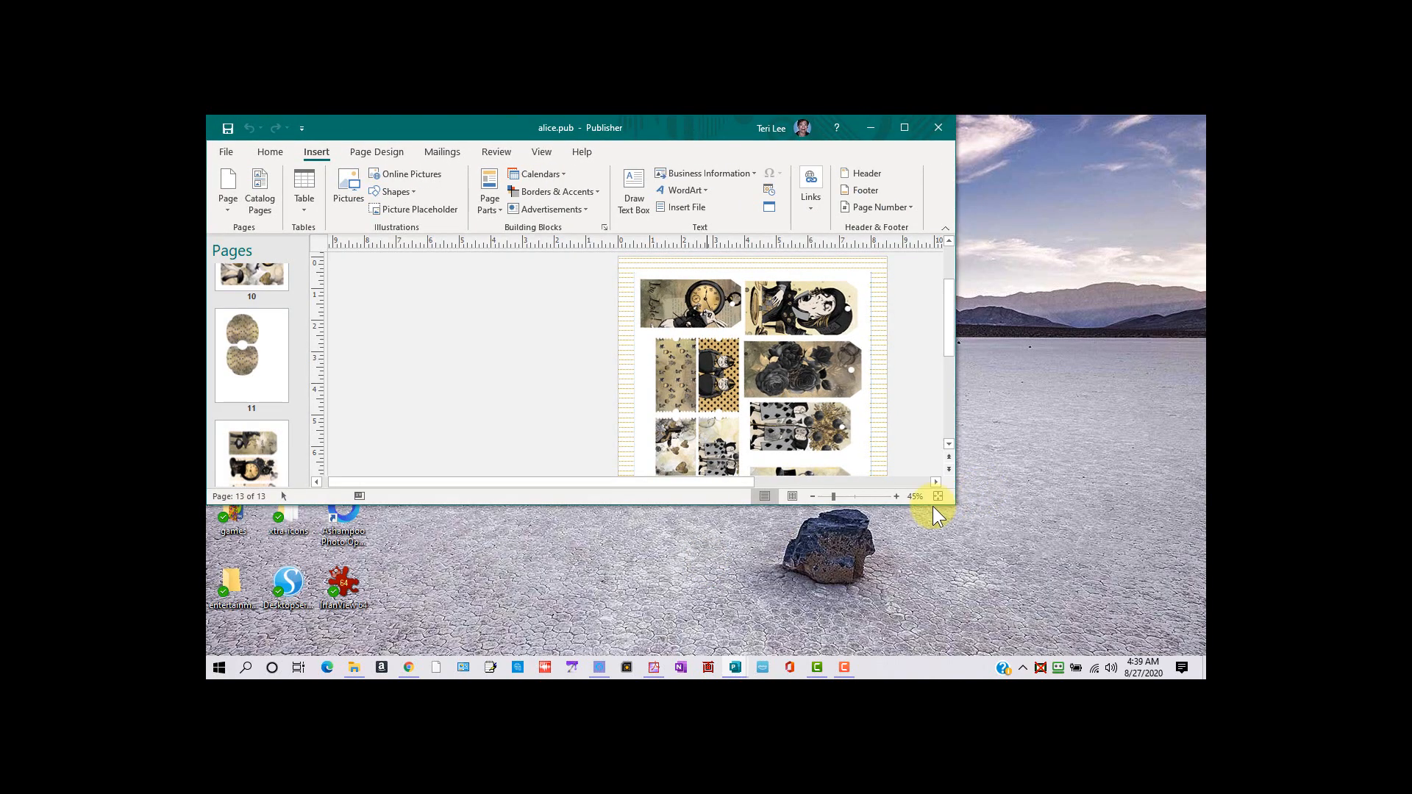
pyautogui.moveTo(953, 503); pyautogui.dragTo(1121, 568)
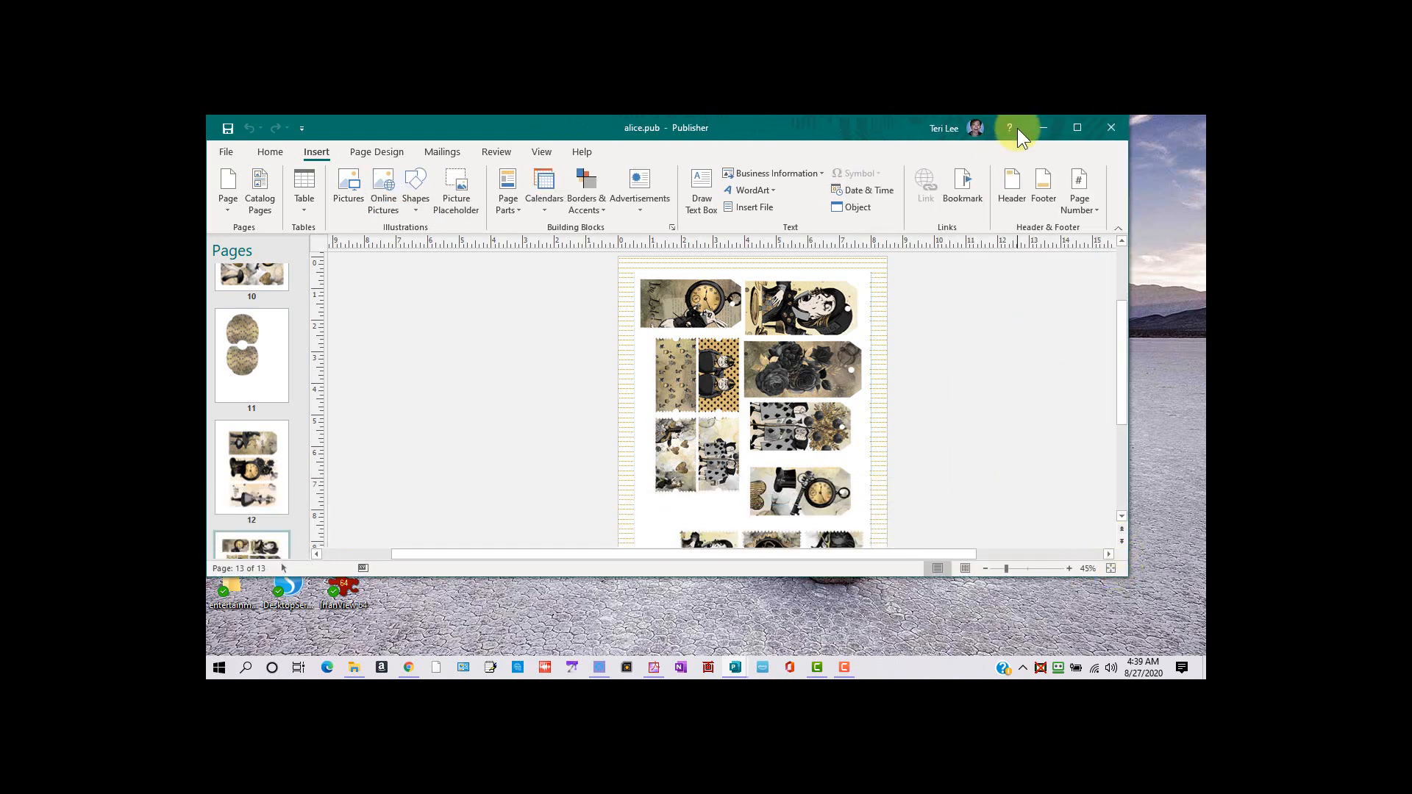
pyautogui.click(1076, 128)
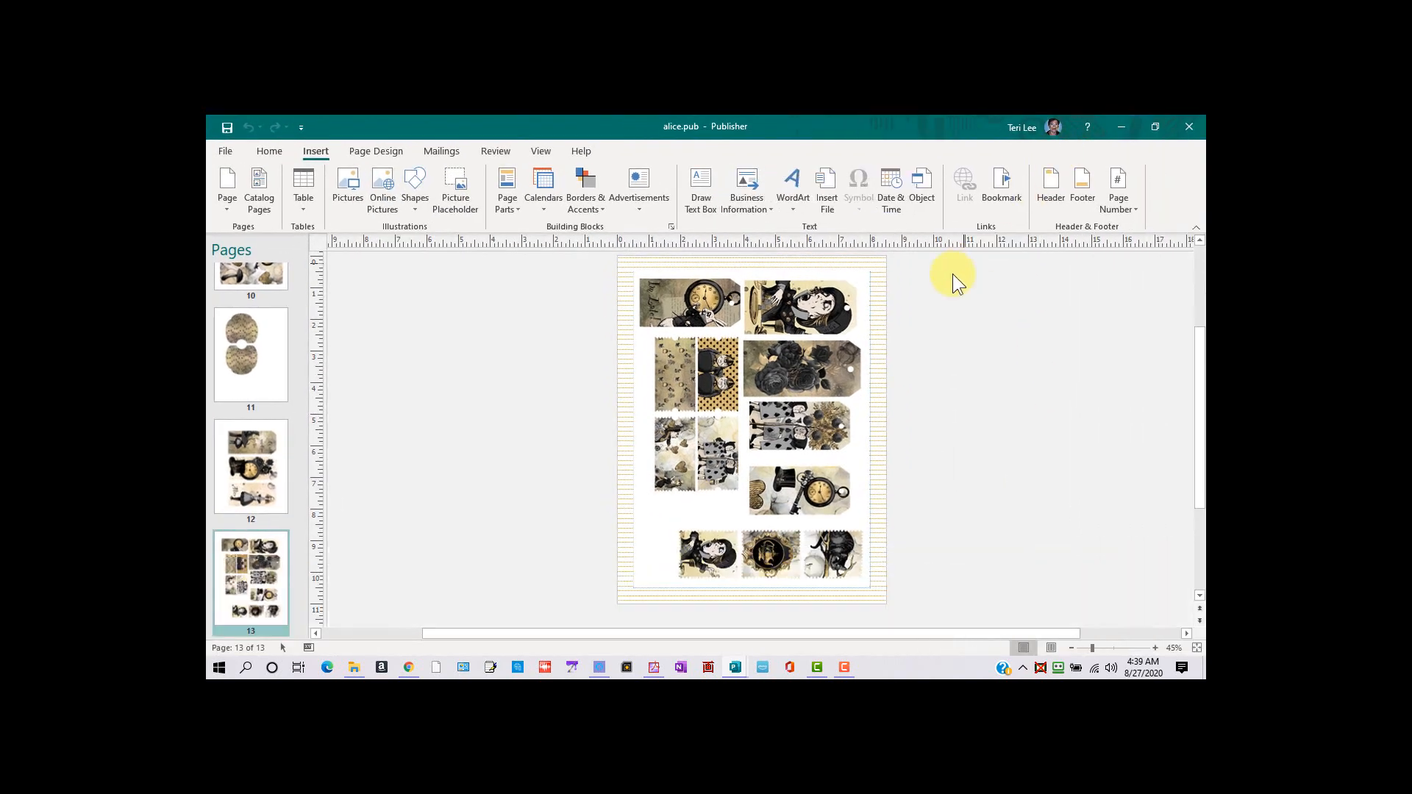
# - Create a new blank 11 x 8.5" publication
pyautogui.click(228, 153)
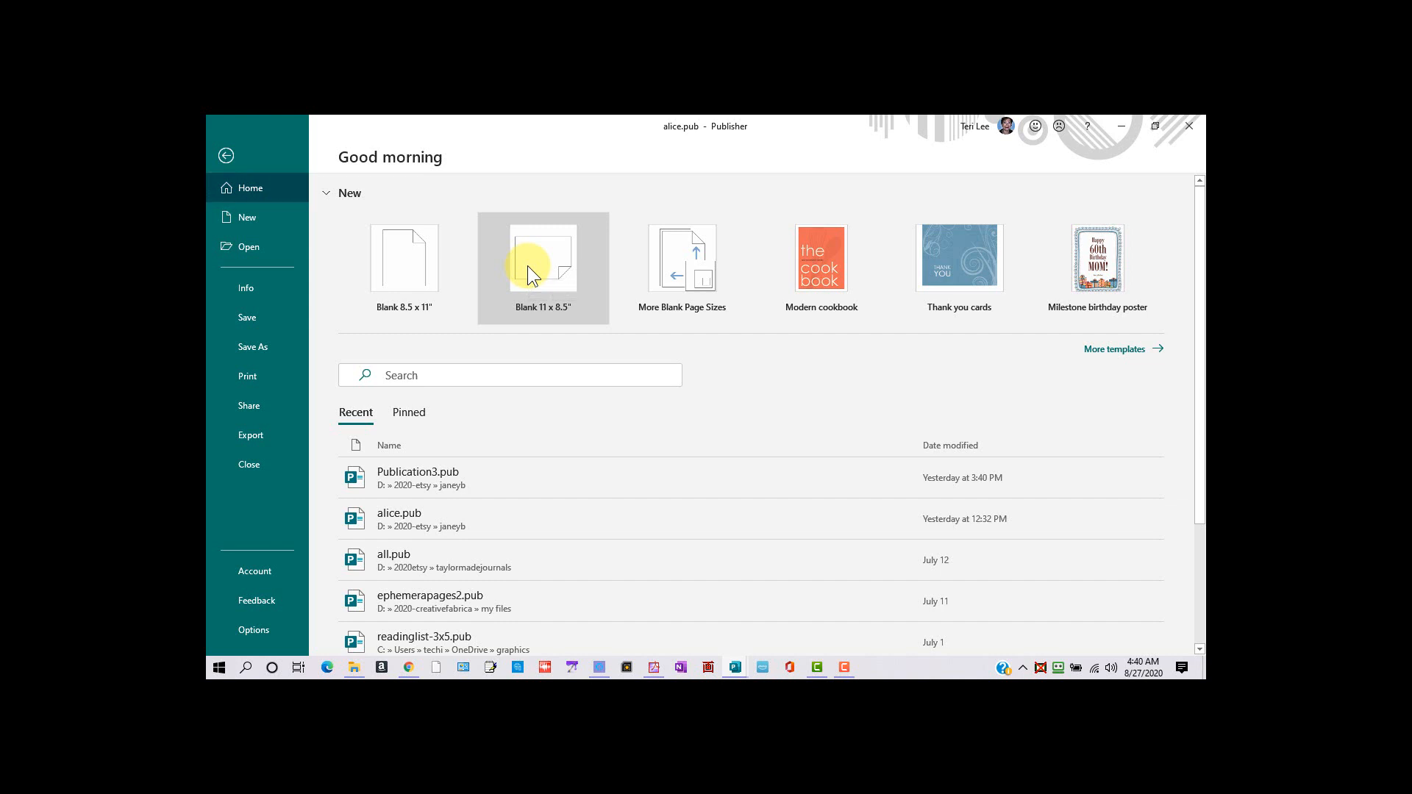
pyautogui.press('Escape')
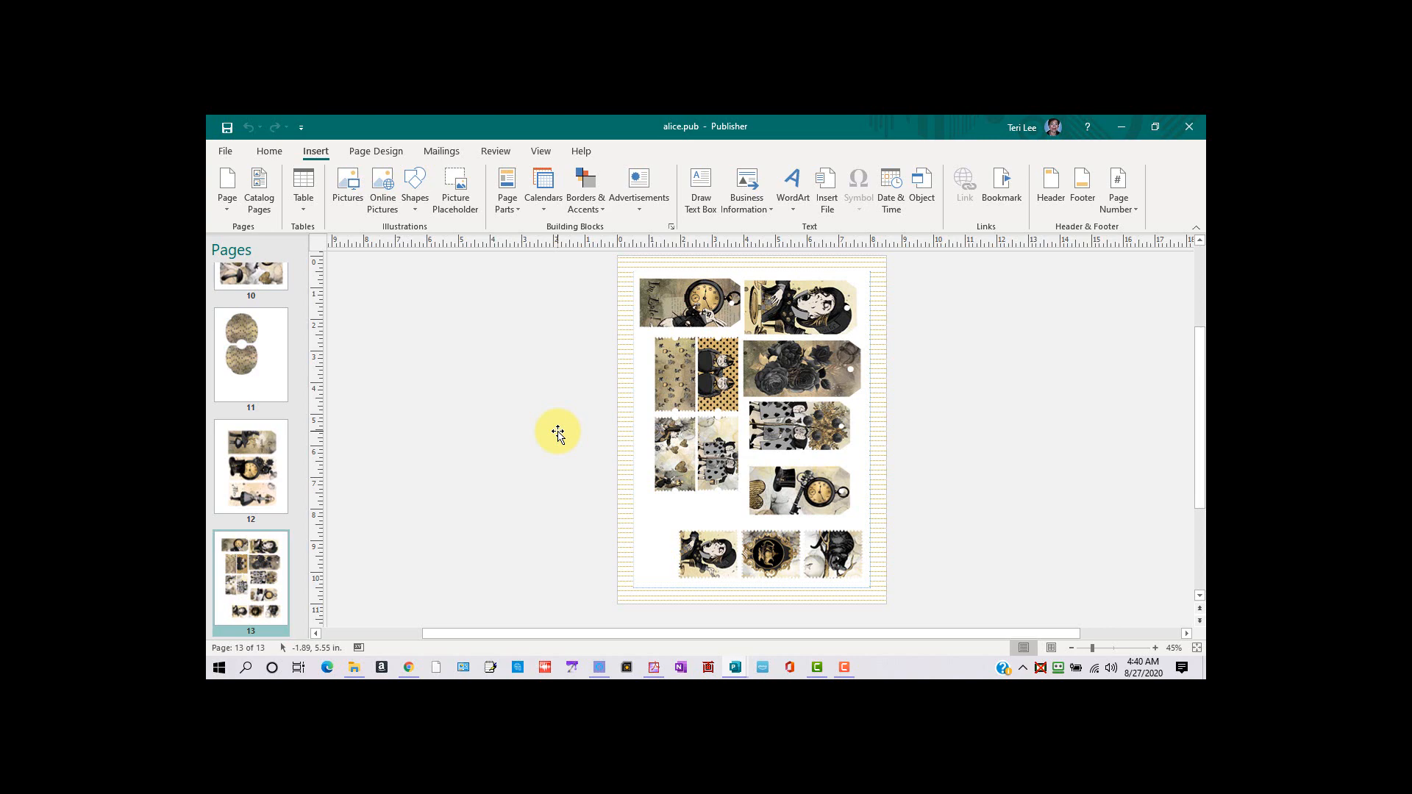
pyautogui.hotkey('ctrl', 'n')
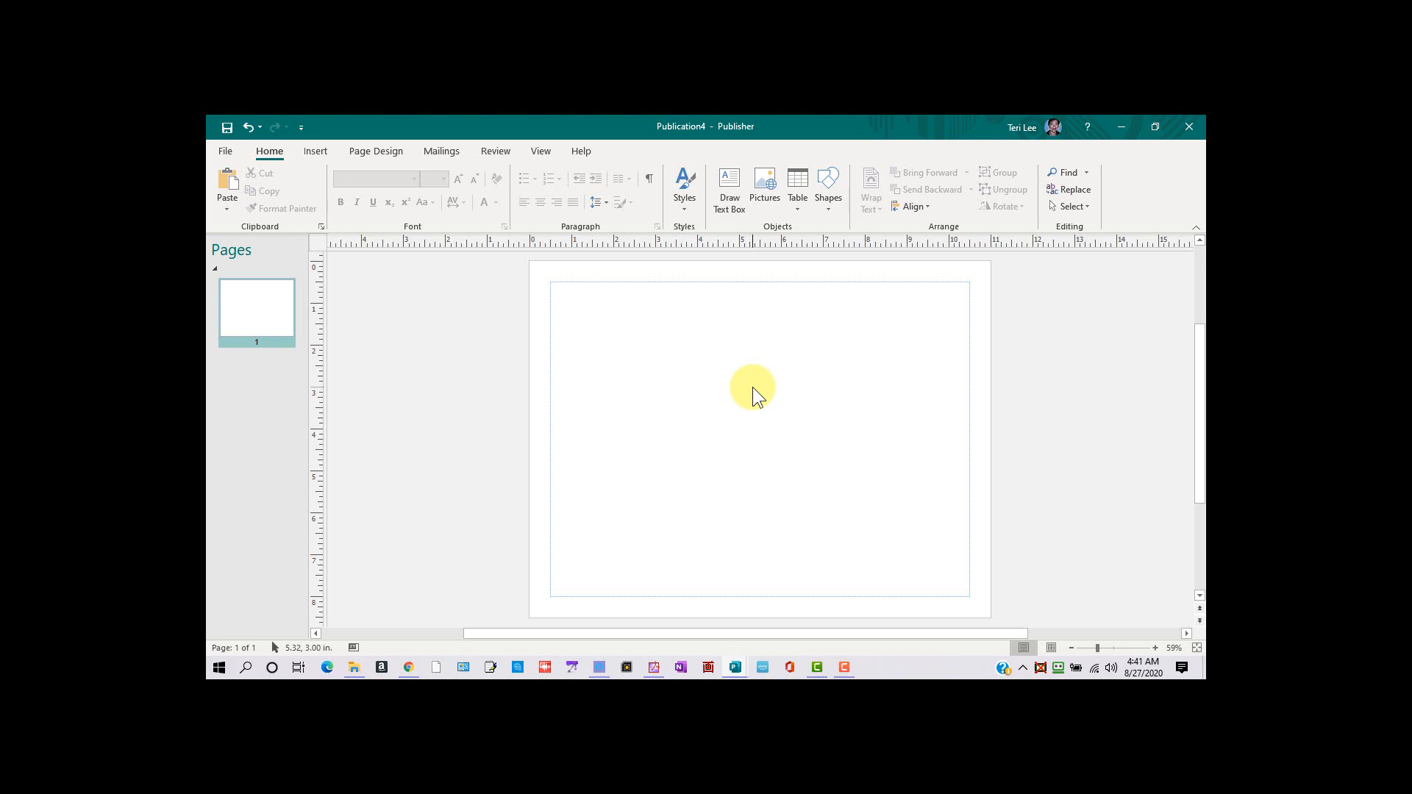
# - Start inserting pictures from the computer and browse to the 2020-etsy > janeyb > 000all folder on Elements (D:)
pyautogui.click(314, 156)
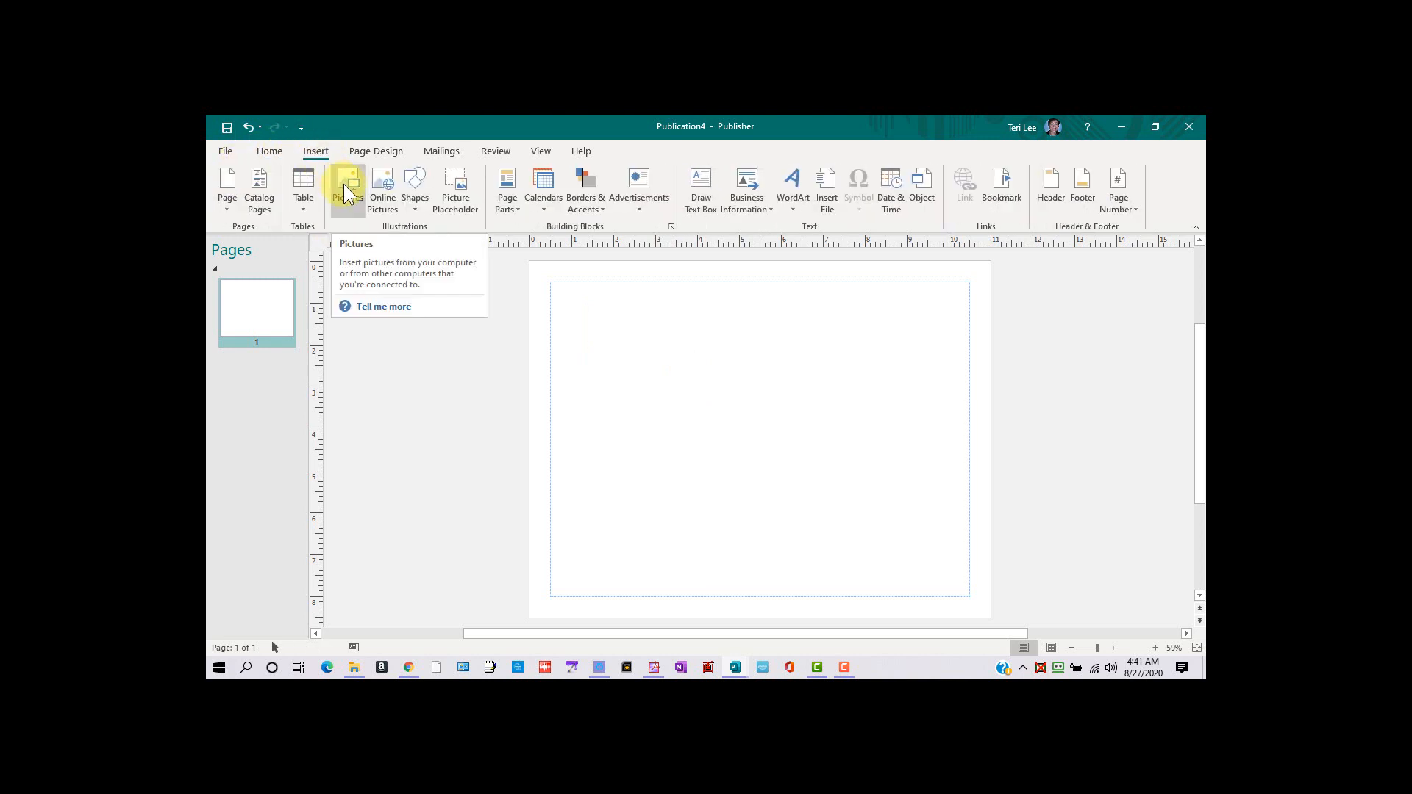
pyautogui.click(348, 193)
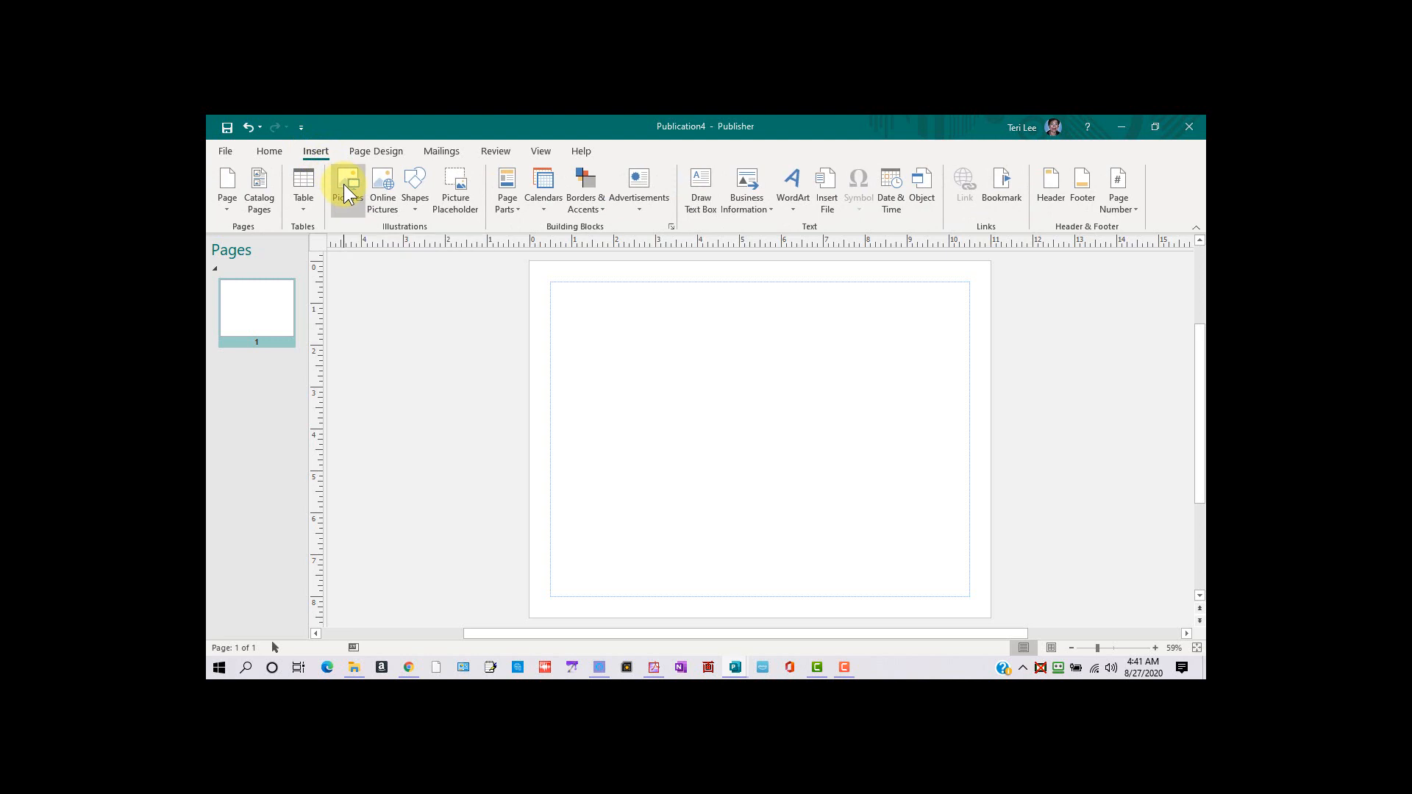
pyautogui.click(348, 192)
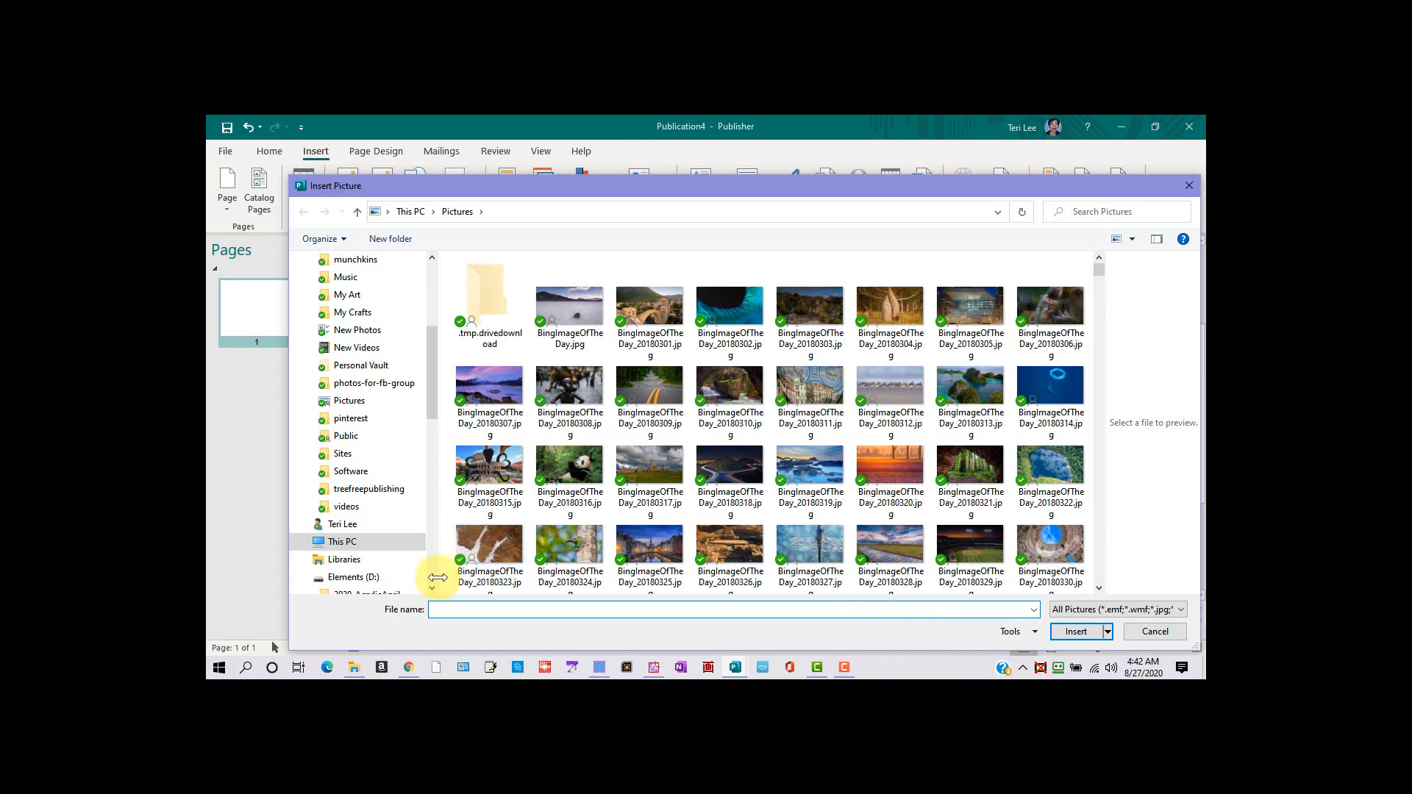
pyautogui.scroll(-4, 434, 592)
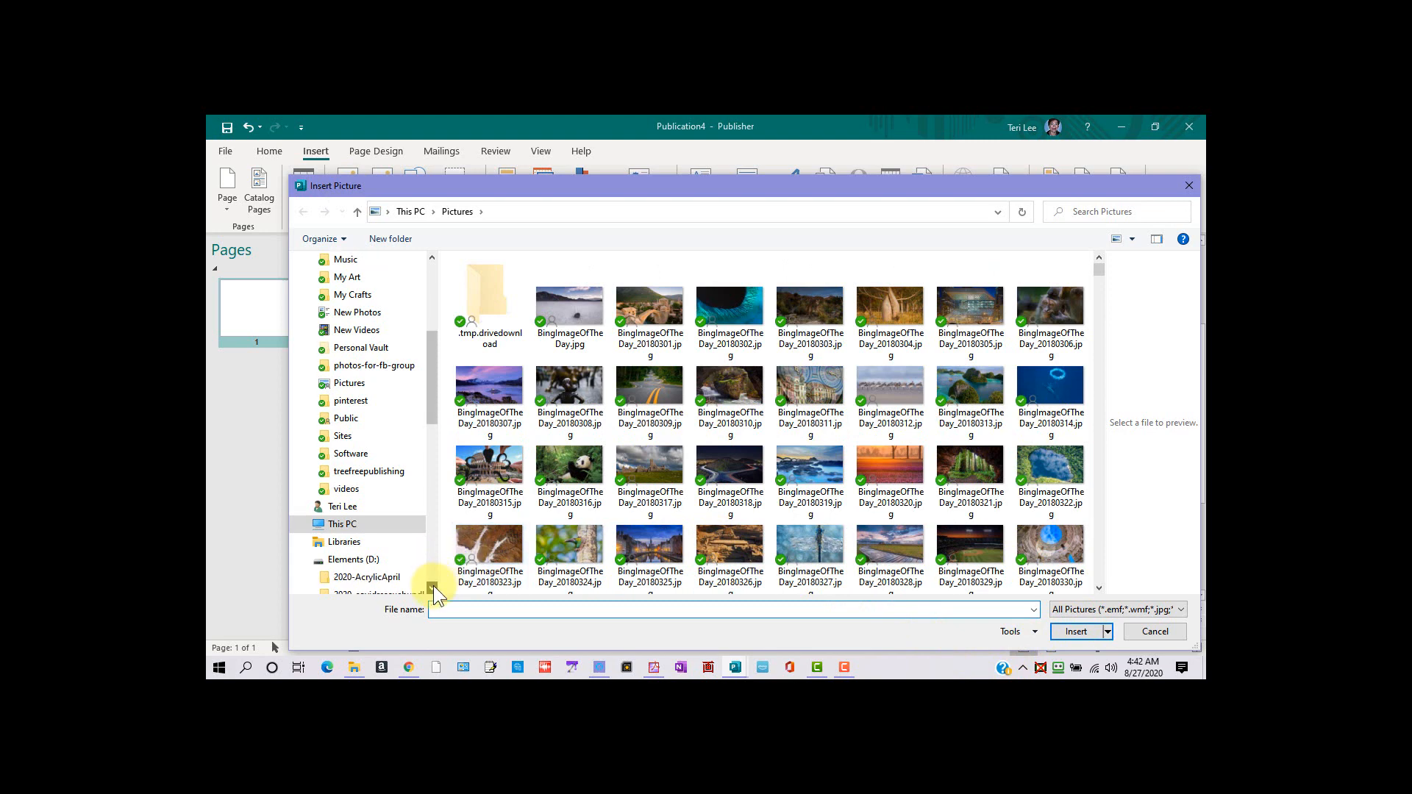
pyautogui.scroll(-2, 434, 592)
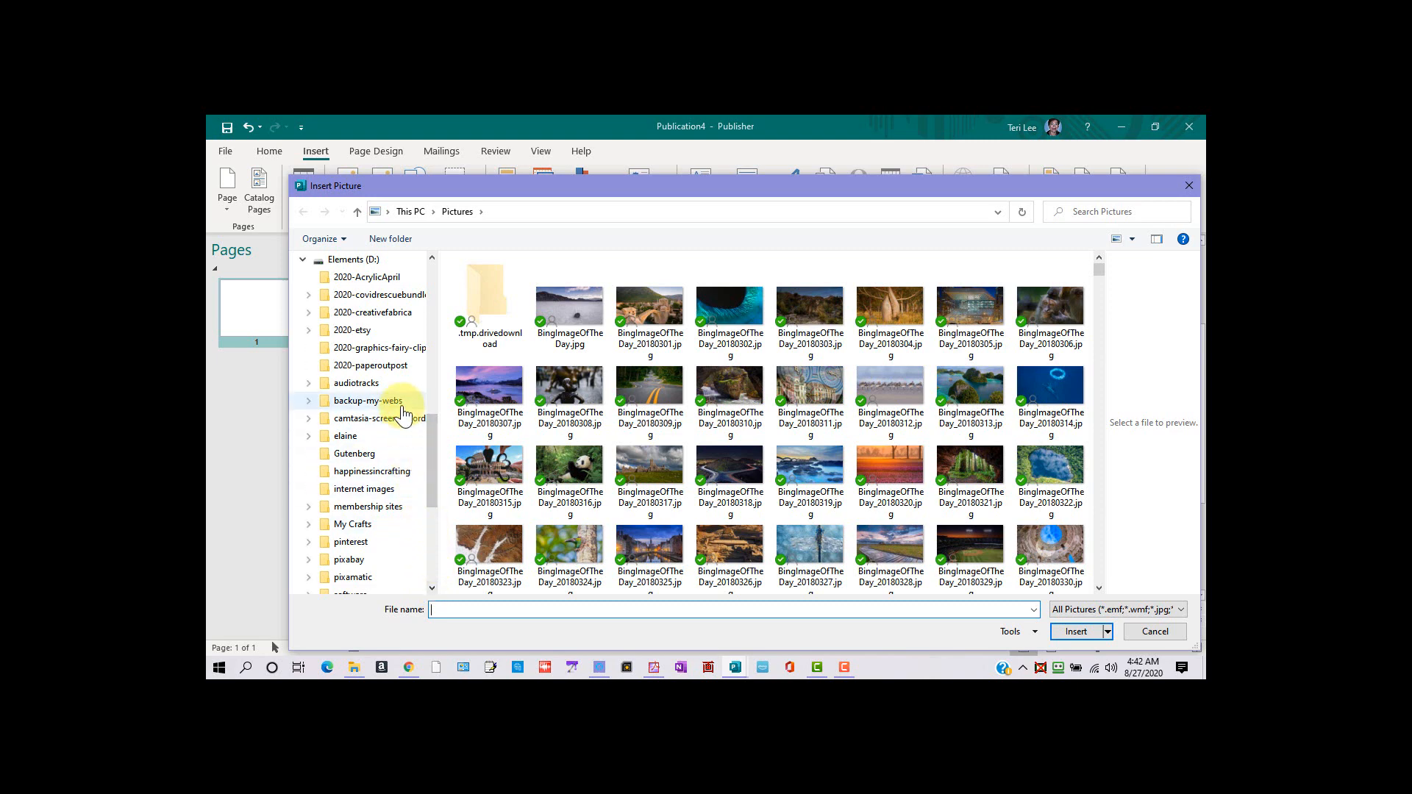
pyautogui.click(408, 331)
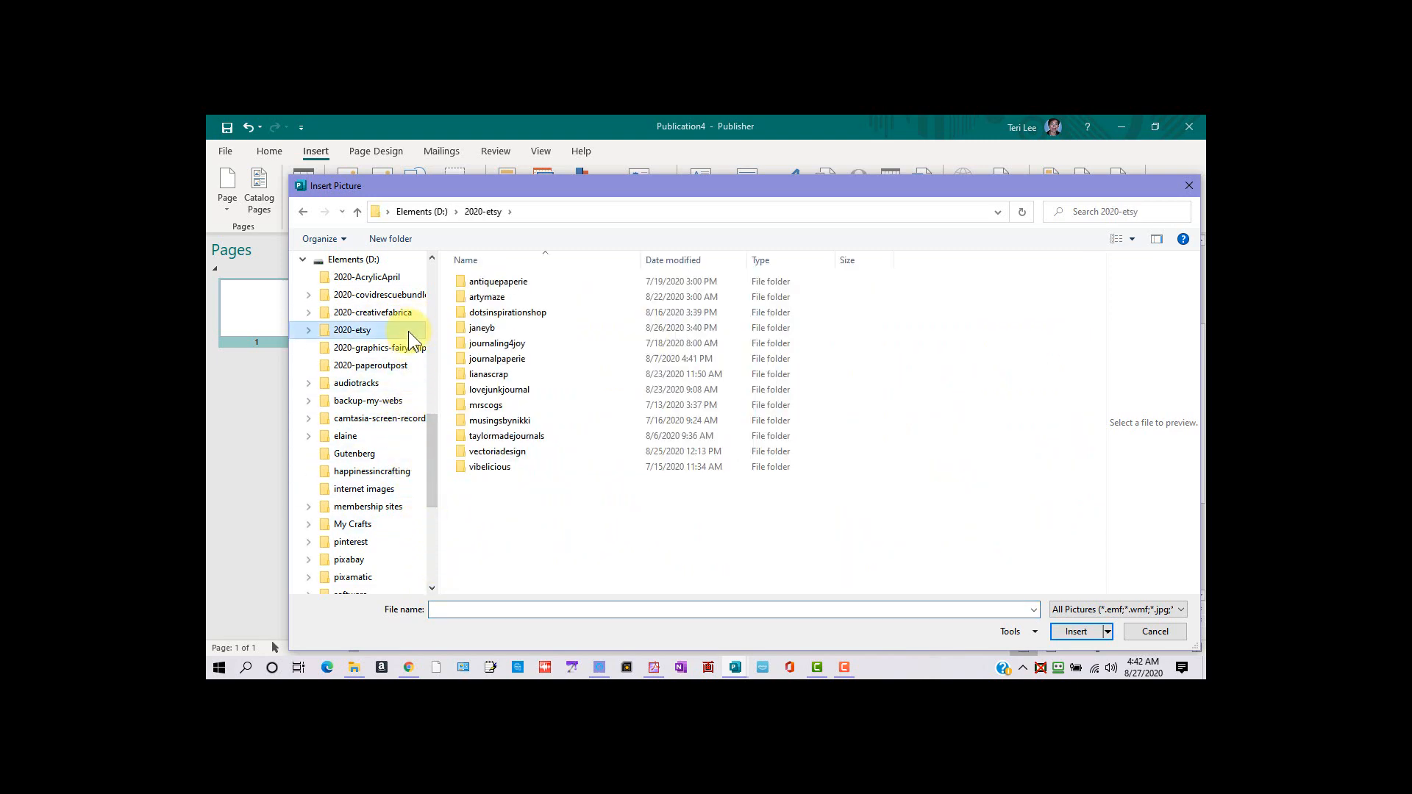
pyautogui.doubleClick(486, 328)
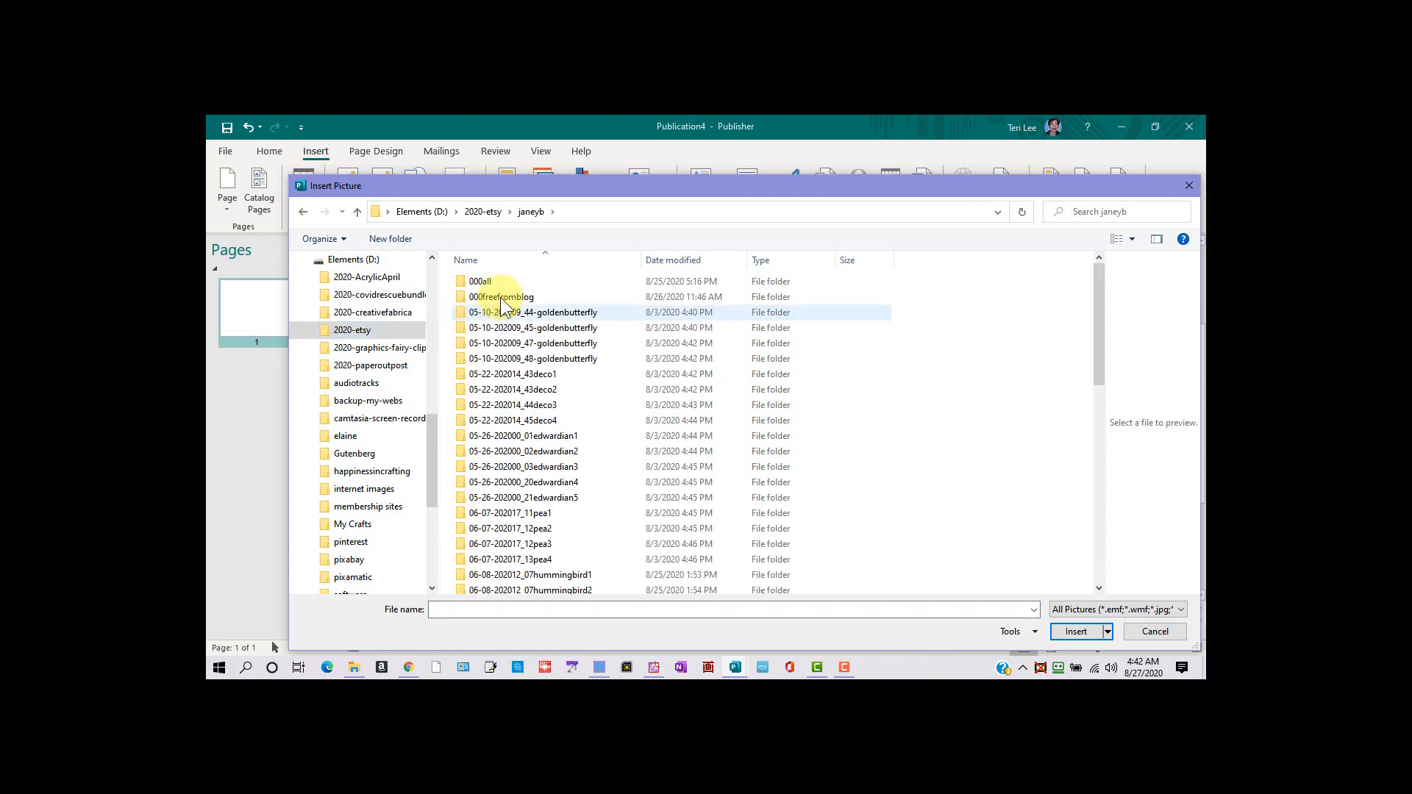
pyautogui.click(515, 281)
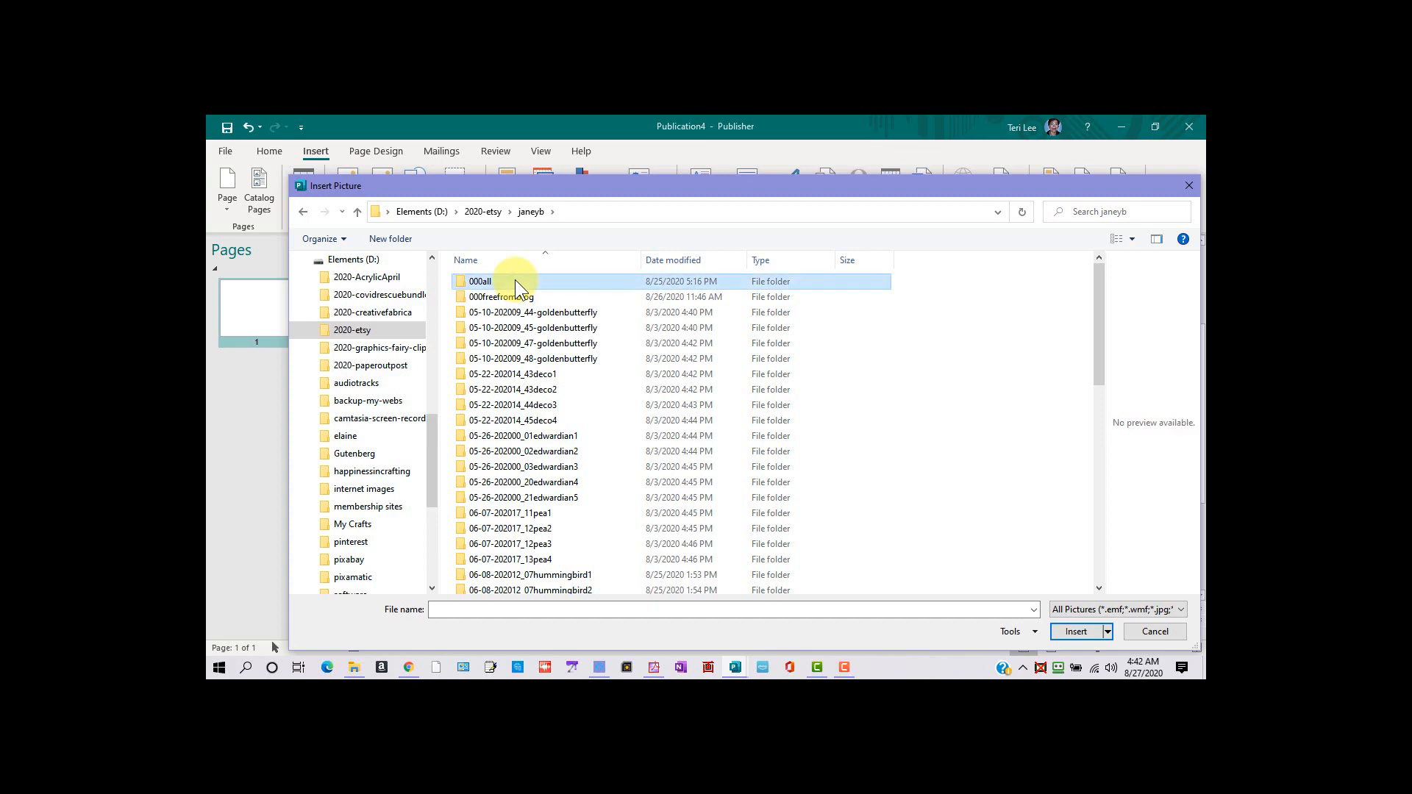
pyautogui.doubleClick(514, 279)
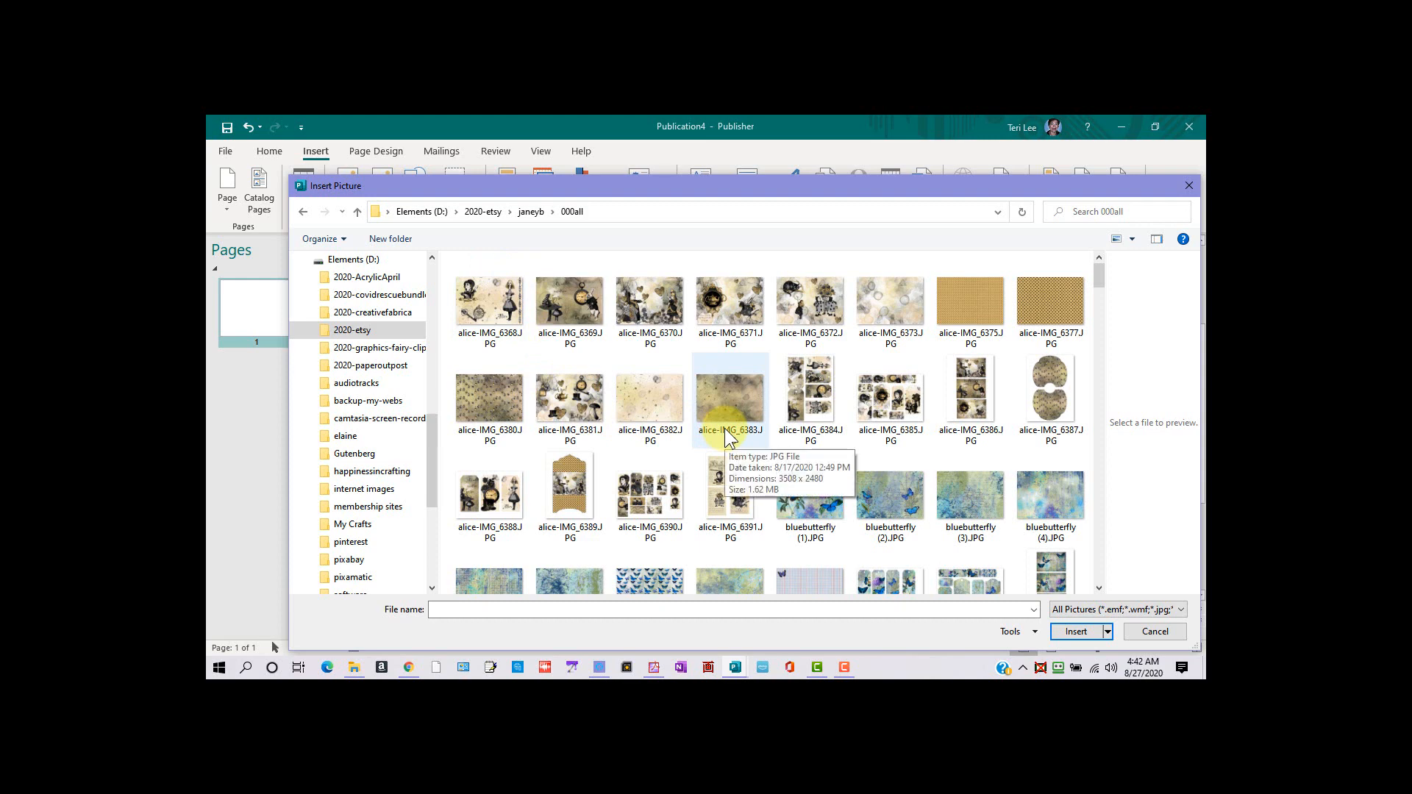
# - Select only bluebutterfly (1).JPG and bluebutterfly (2).JPG for insertion, leaving out bluebutterfly (3).JPG and (4).JPG
pyautogui.scroll(-3, 725, 432)
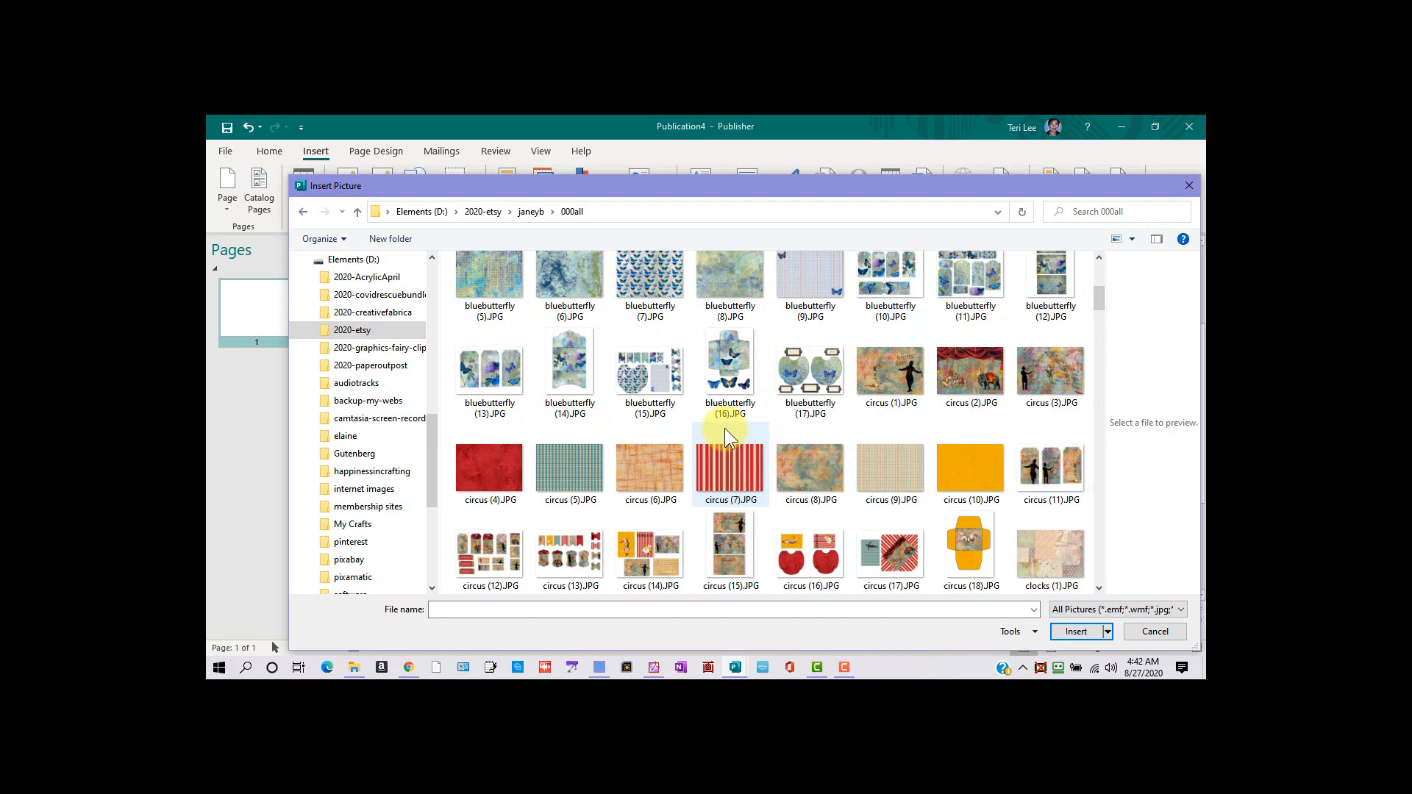
pyautogui.scroll(1, 725, 428)
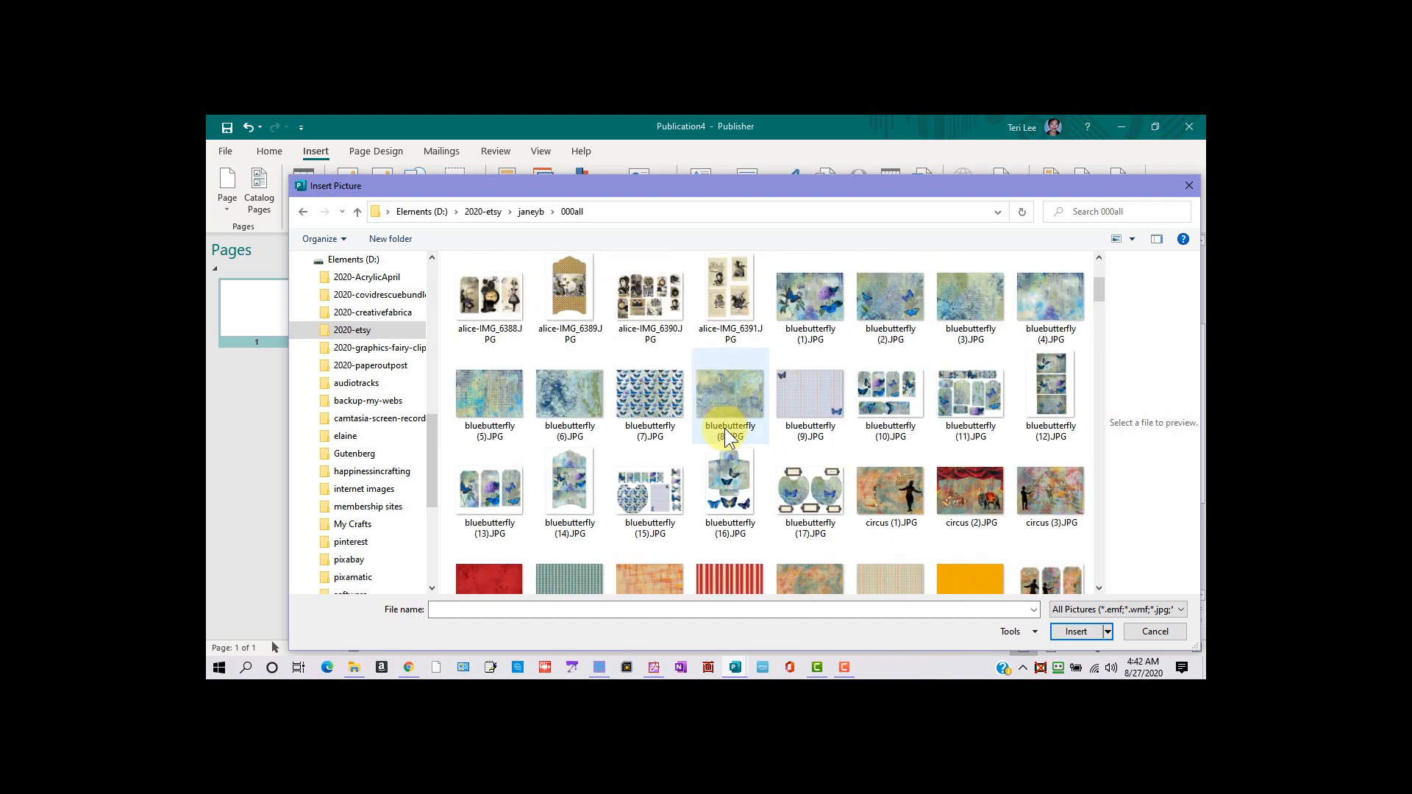
pyautogui.click(797, 294)
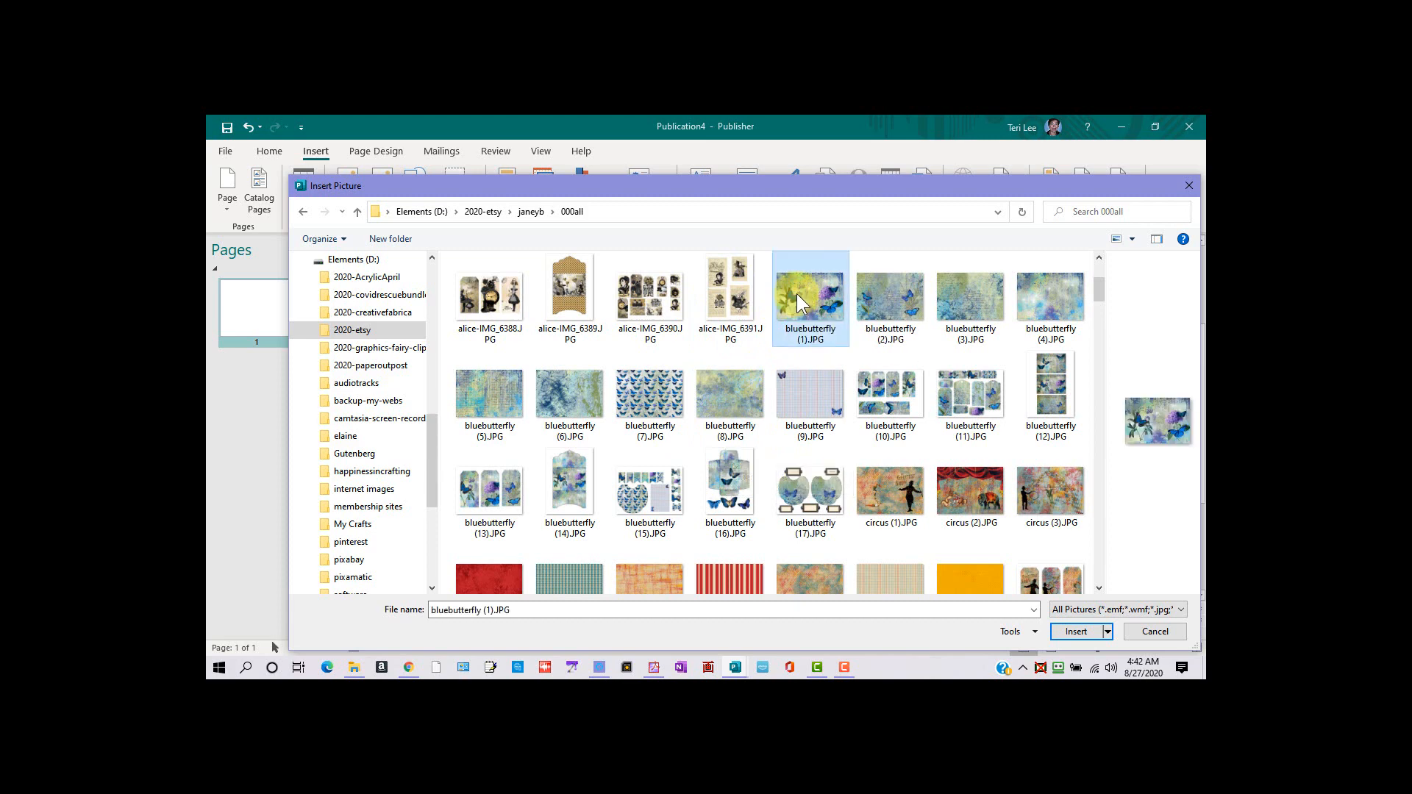
pyautogui.keyDown('shift'); pyautogui.click(975, 300); pyautogui.keyUp('shift')
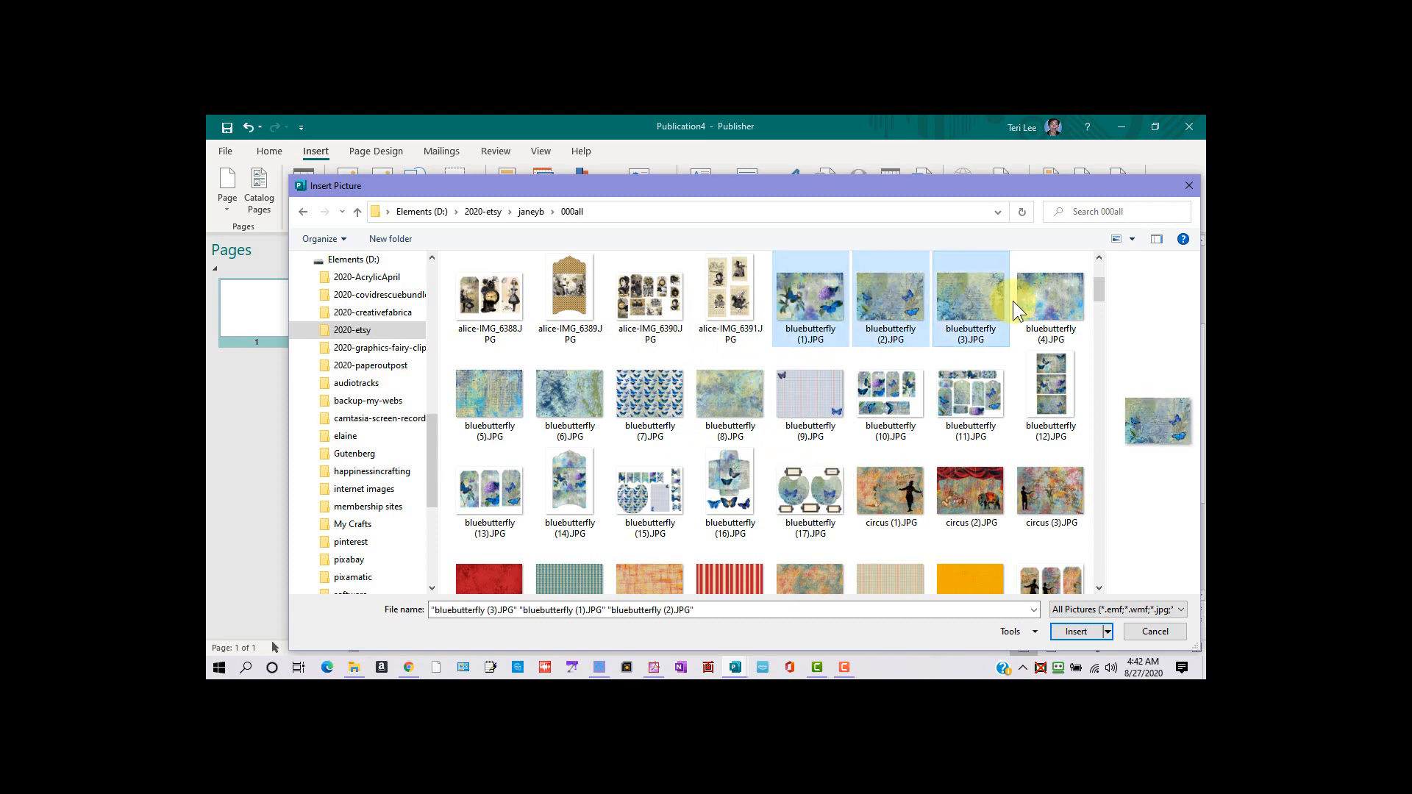
pyautogui.keyDown('shift'); pyautogui.click(1050, 298); pyautogui.keyUp('shift')
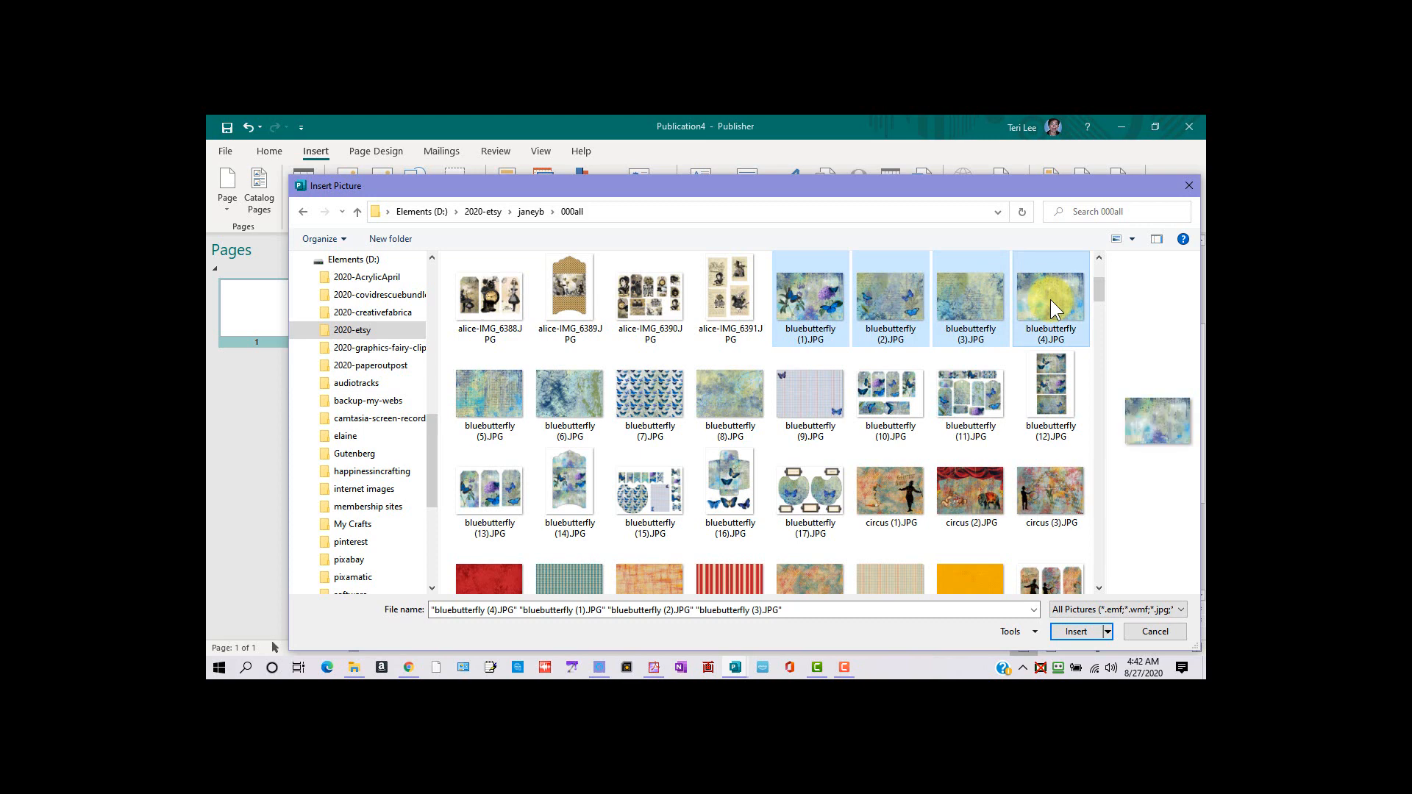
pyautogui.keyDown('ctrl'); pyautogui.click(1050, 299); pyautogui.keyUp('ctrl')
pyautogui.keyDown('ctrl'); pyautogui.click(960, 315); pyautogui.keyUp('ctrl')
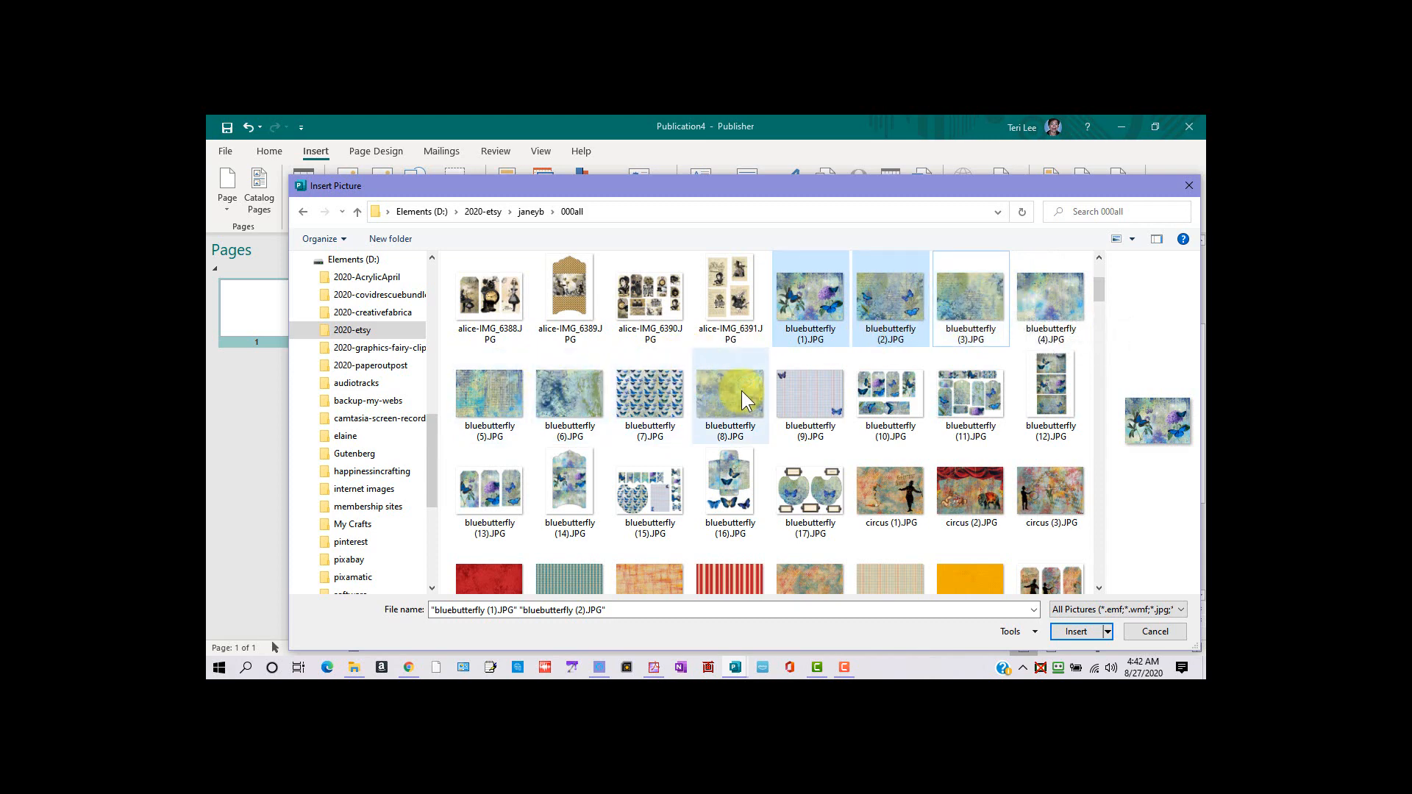
# - Add bluebutterfly (9) through (13), (15) and (17) to the picture selection, insert all the selected pictures, and deselect them
pyautogui.keyDown('ctrl'); pyautogui.click(810, 390); pyautogui.keyUp('ctrl')
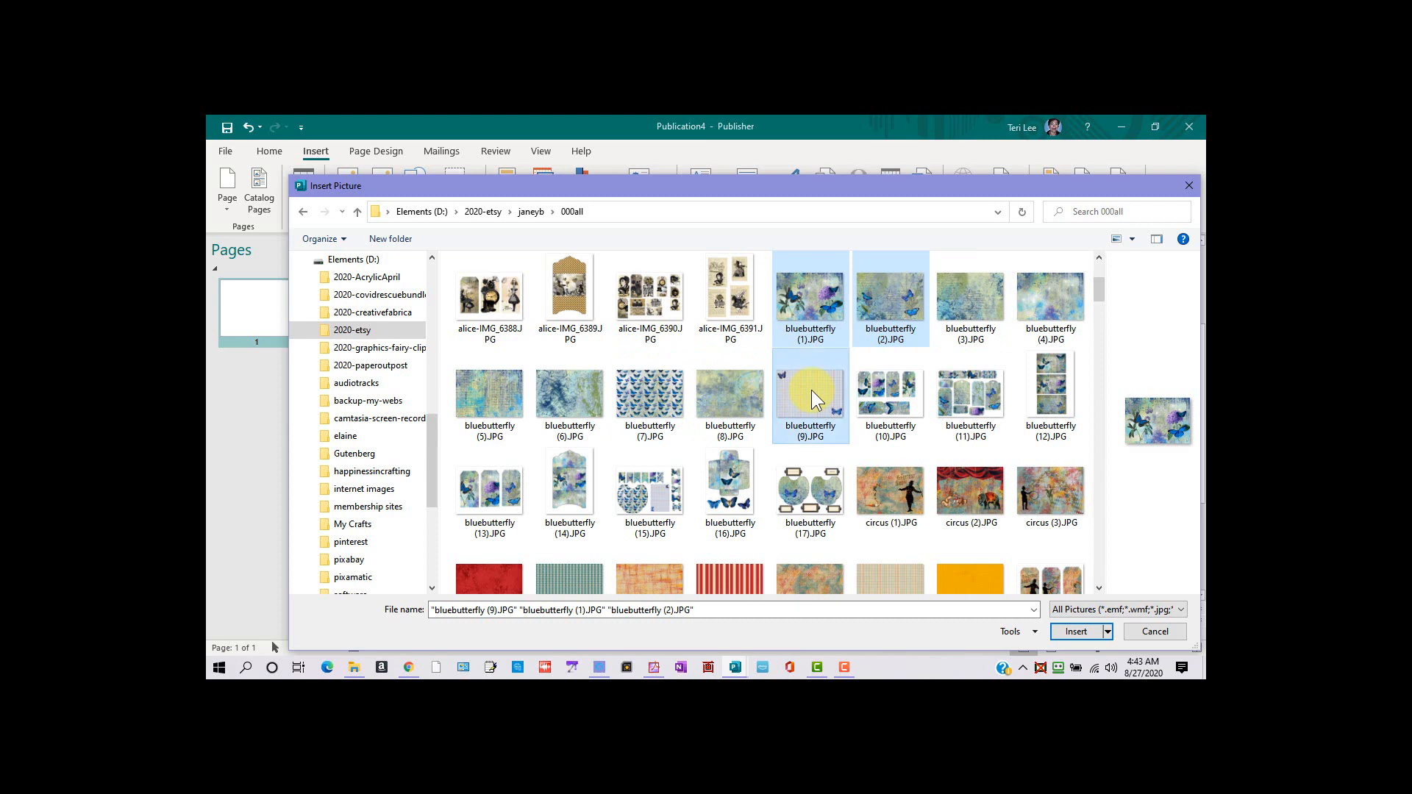
pyautogui.keyDown('ctrl'); pyautogui.click(870, 391); pyautogui.keyUp('ctrl')
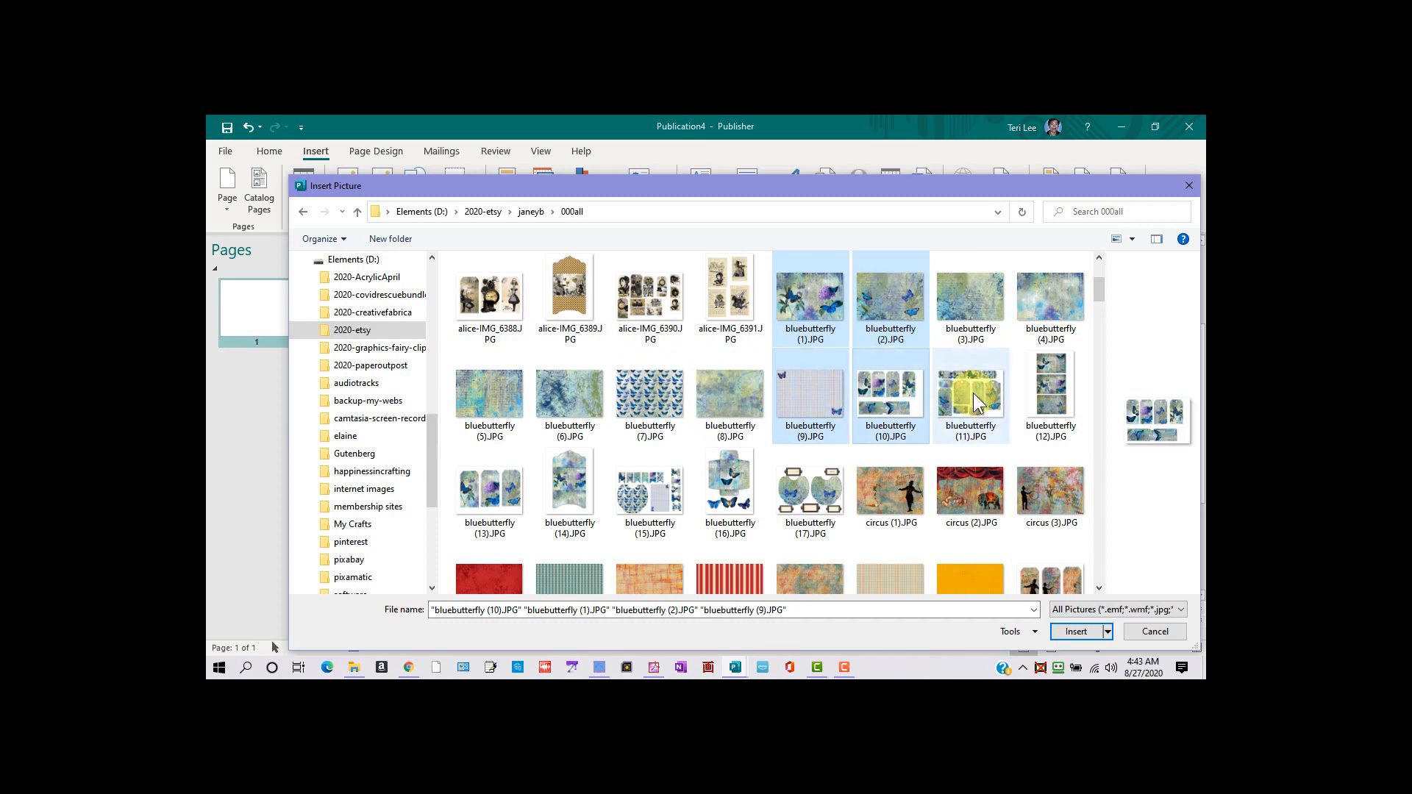
pyautogui.keyDown('ctrl'); pyautogui.click(973, 393); pyautogui.keyUp('ctrl')
pyautogui.keyDown('ctrl'); pyautogui.click(1071, 386); pyautogui.keyUp('ctrl')
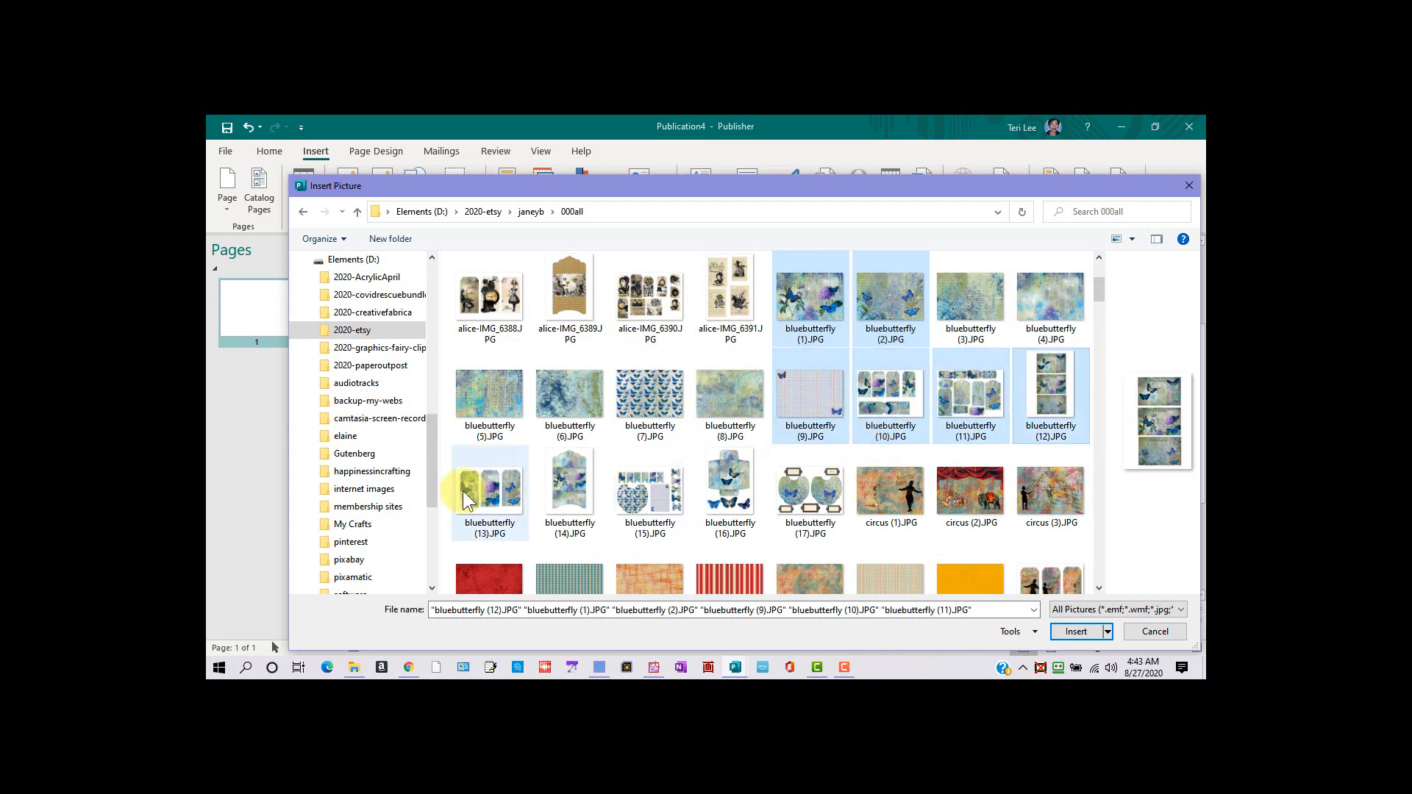
pyautogui.keyDown('ctrl'); pyautogui.click(498, 493); pyautogui.keyUp('ctrl')
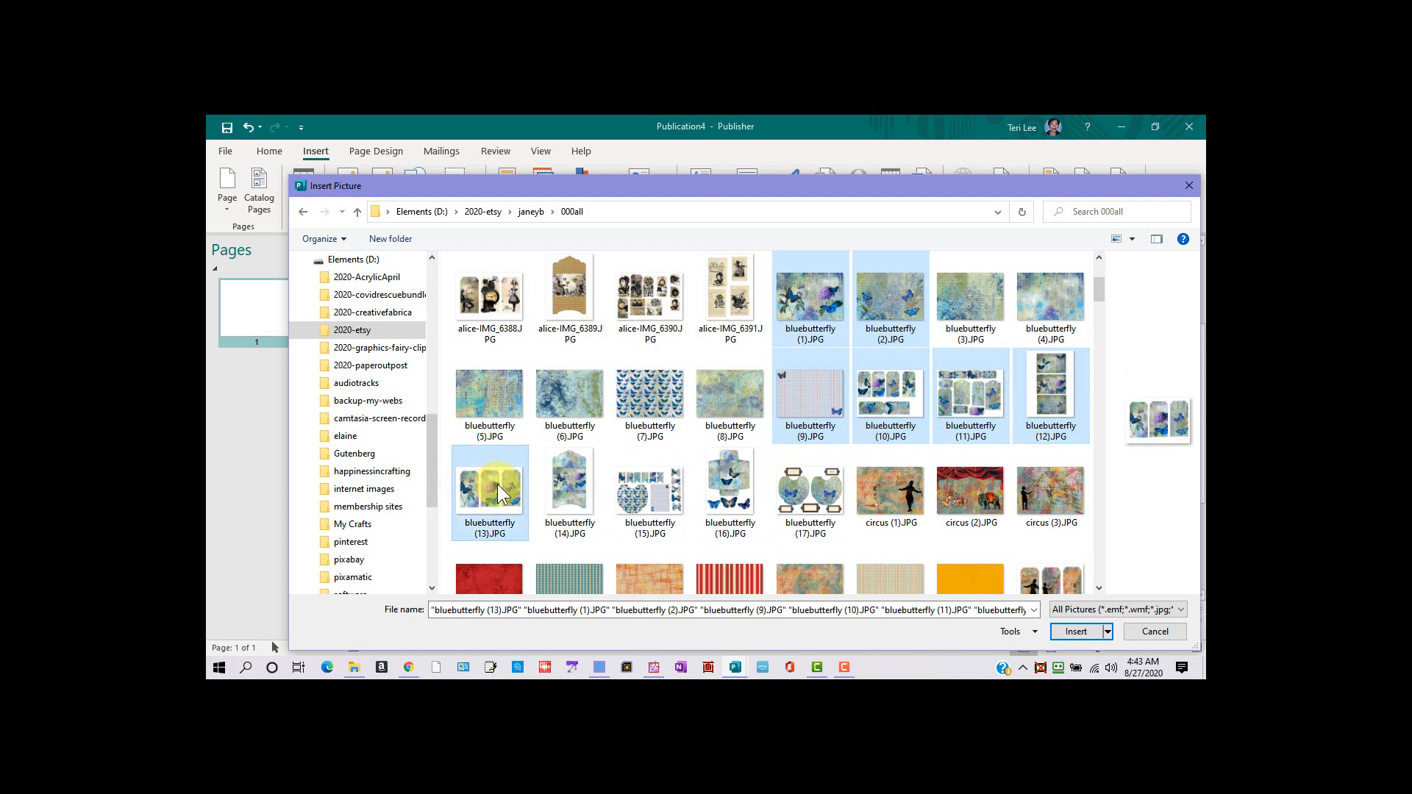
pyautogui.keyDown('ctrl'); pyautogui.click(645, 485); pyautogui.keyUp('ctrl')
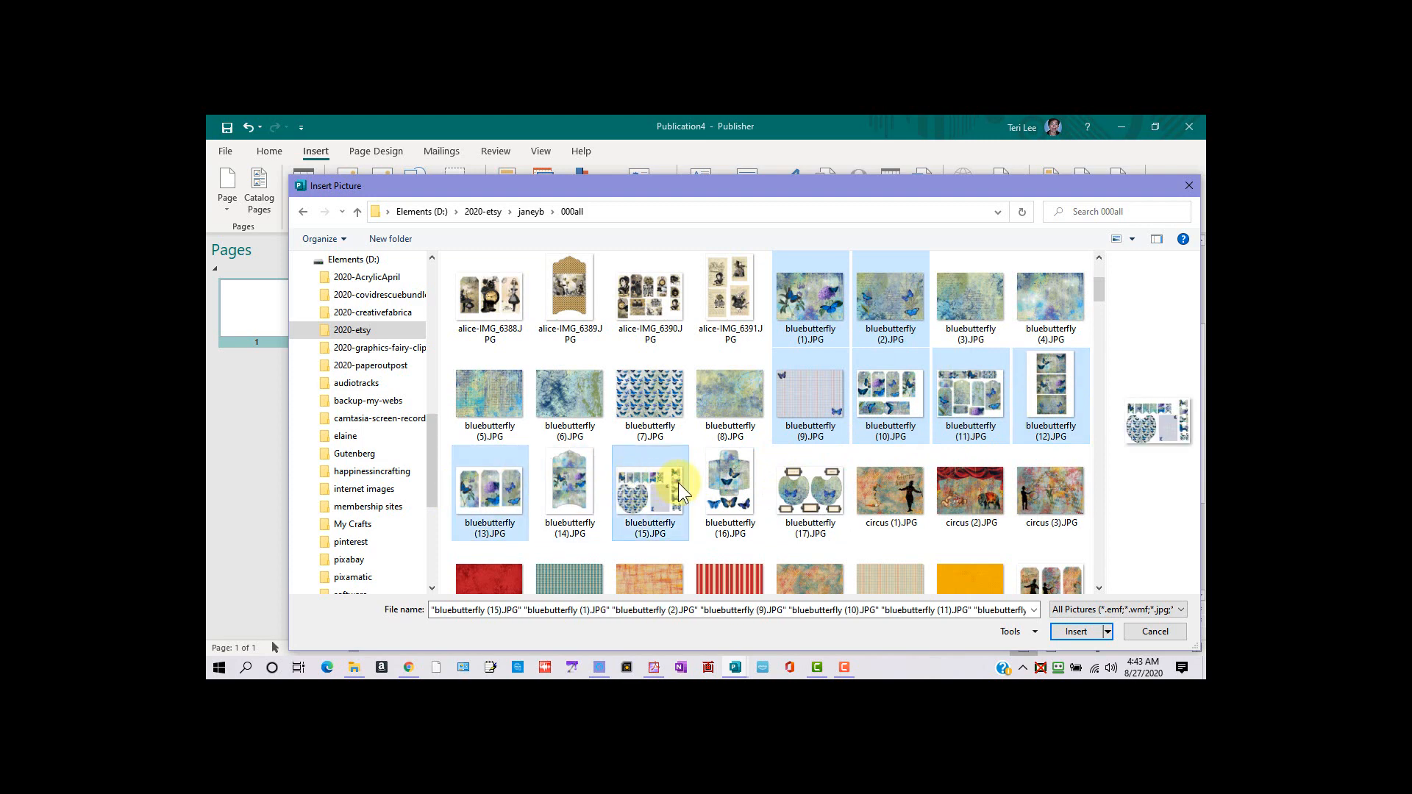
pyautogui.keyDown('ctrl'); pyautogui.click(811, 483); pyautogui.keyUp('ctrl')
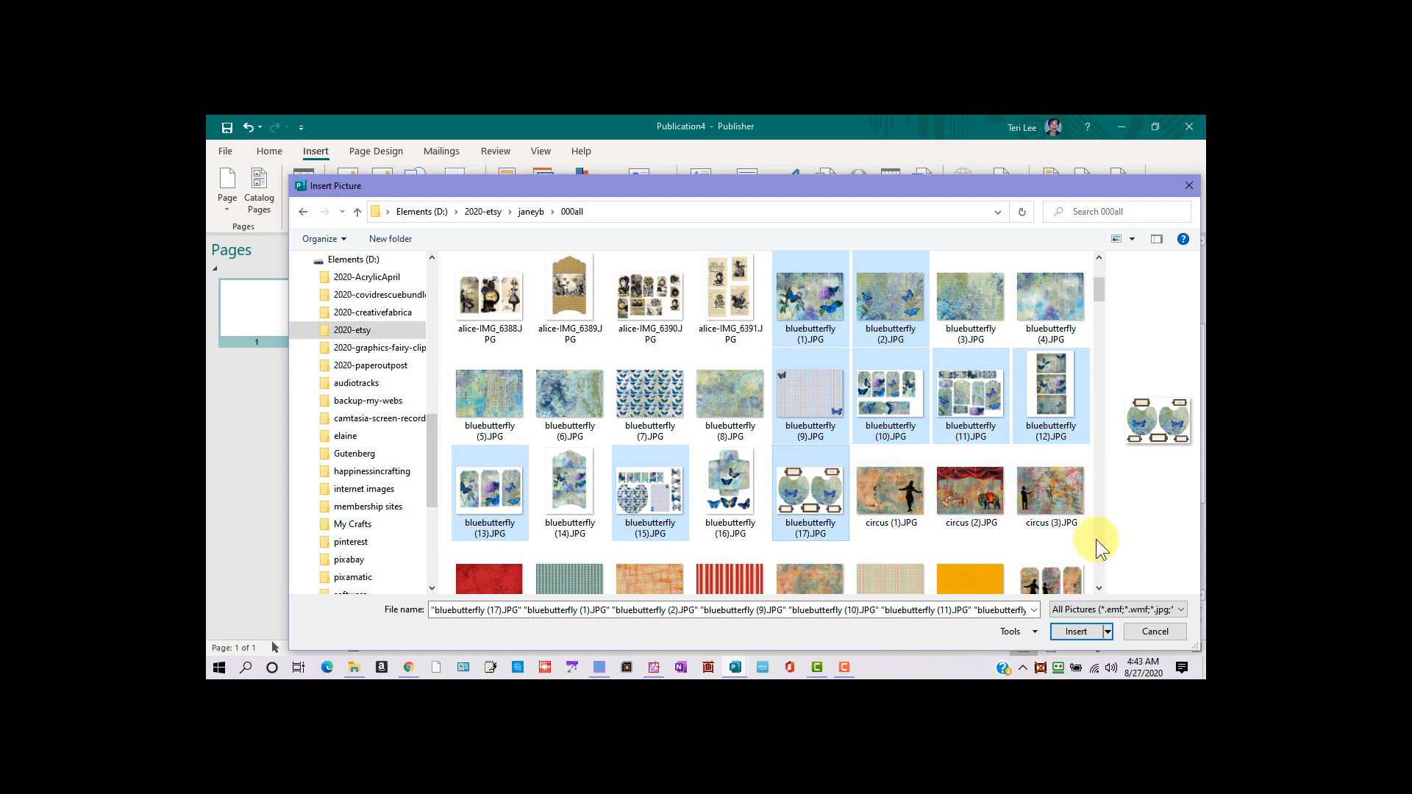
pyautogui.click(1076, 631)
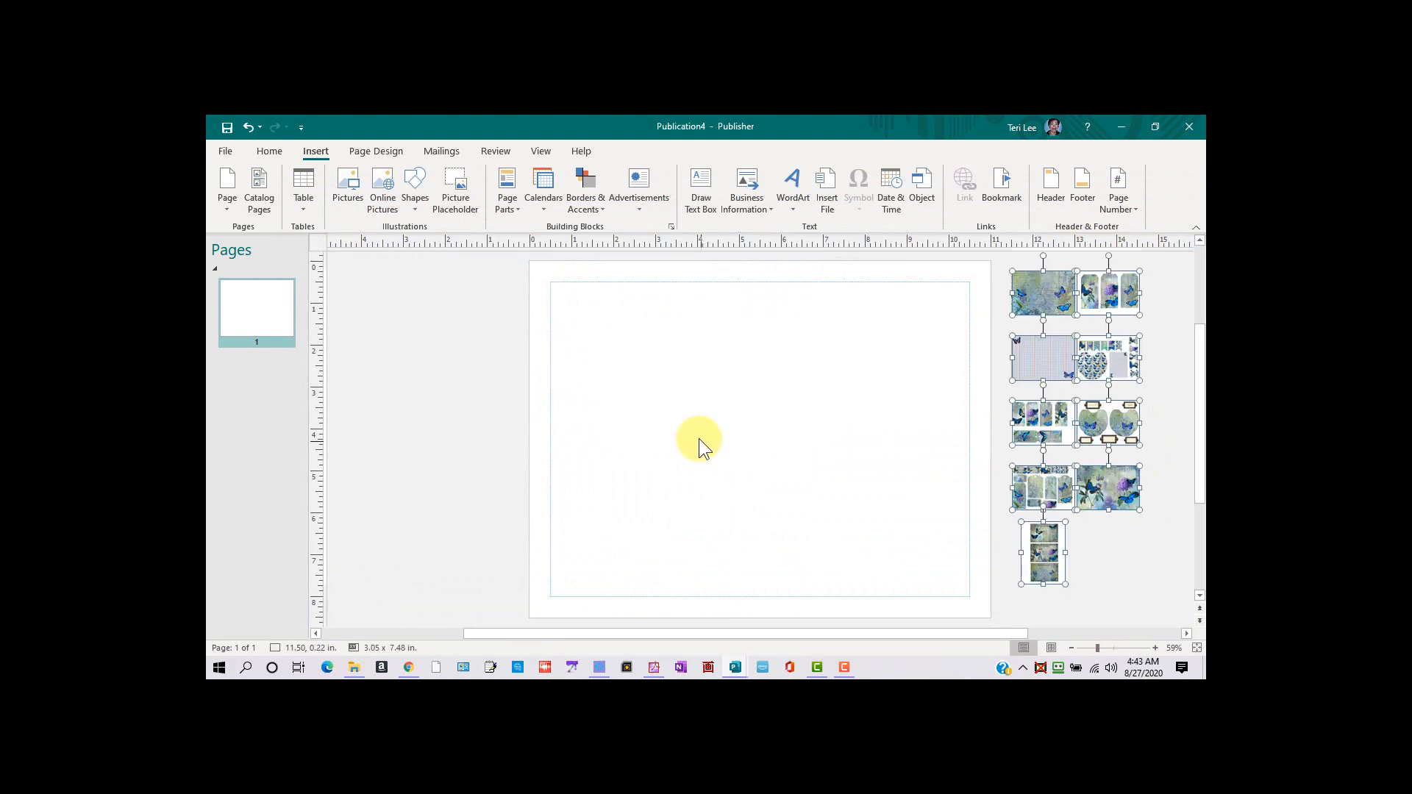
pyautogui.click(809, 409)
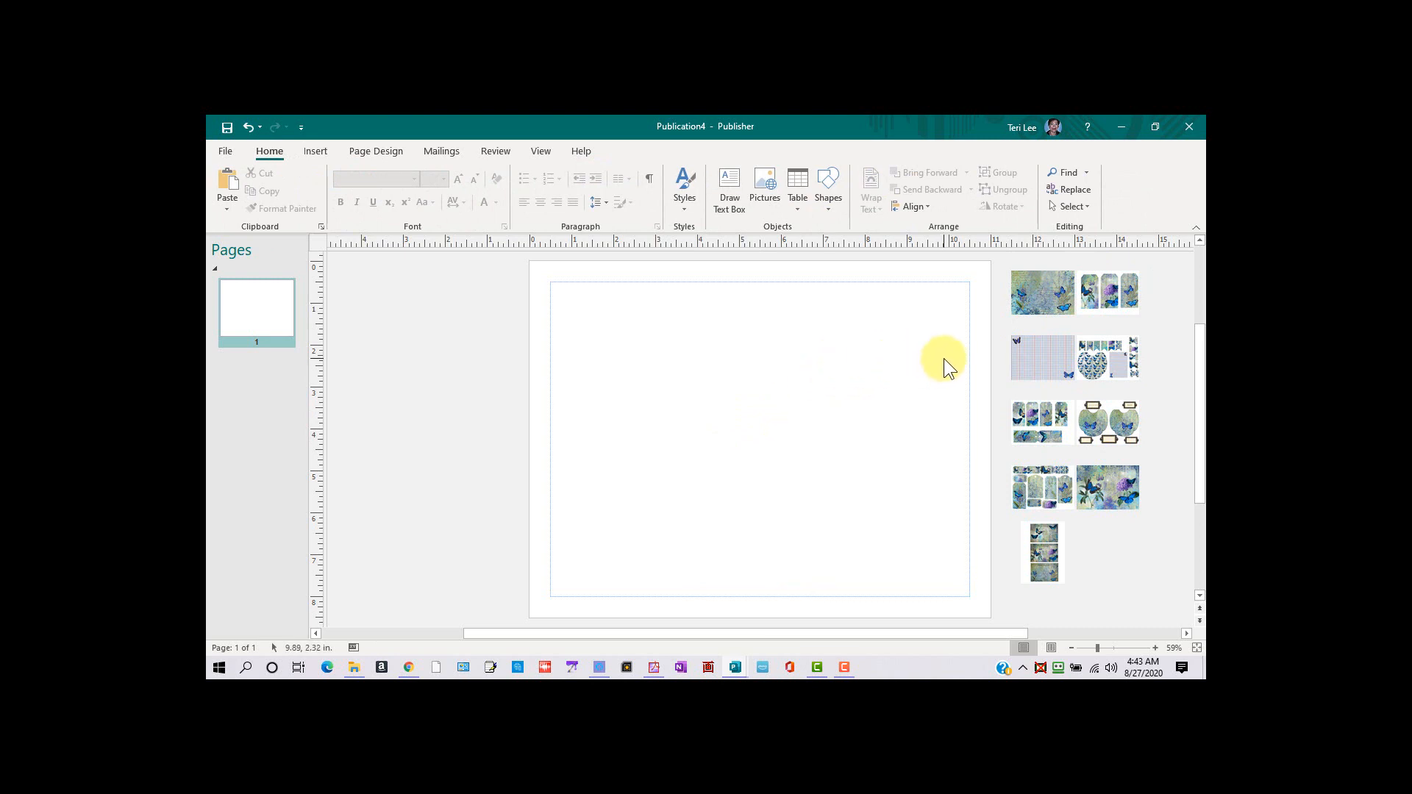
# - Move the bluebutterfly (2) background picture from the scratch area onto the page and enlarge it to about 7.99 x 5.65 in
pyautogui.click(1029, 292)
pyautogui.moveTo(1025, 293); pyautogui.dragTo(581, 384)
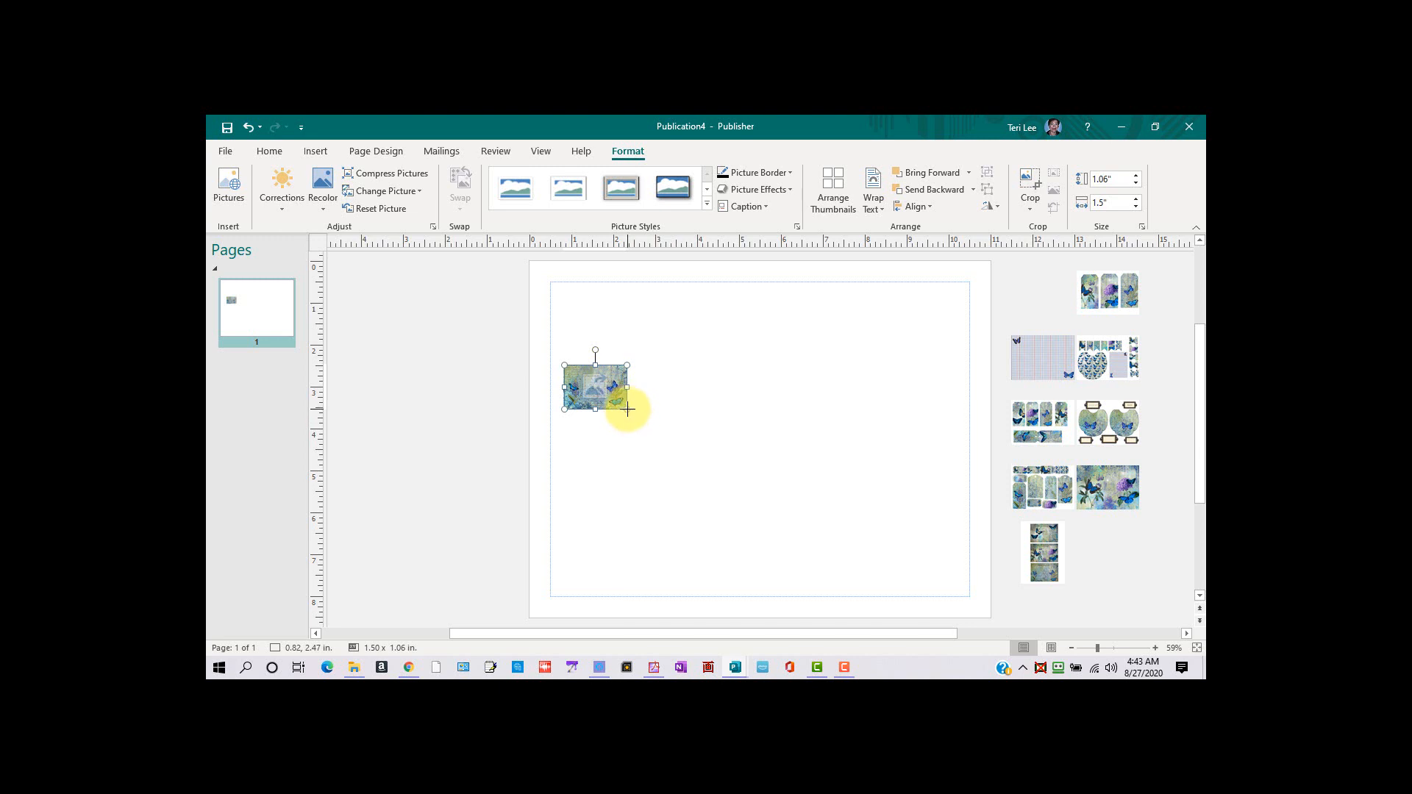
pyautogui.moveTo(626, 409); pyautogui.dragTo(768, 468)
pyautogui.moveTo(860, 551); pyautogui.dragTo(899, 566)
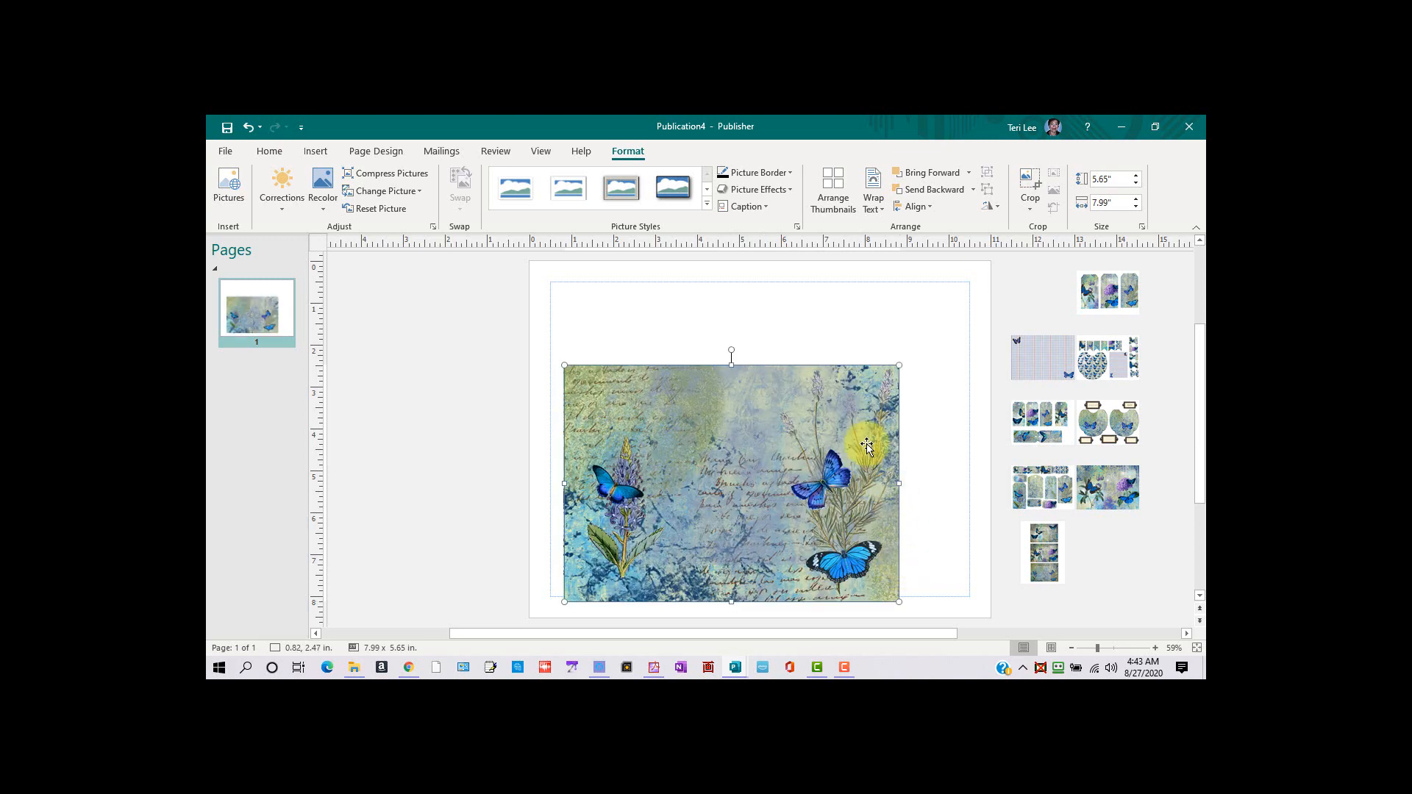
# - Align the background picture with the page's upper-left margin corner and enlarge it to about 10.26 x 7.25 in
pyautogui.moveTo(855, 426); pyautogui.dragTo(851, 360)
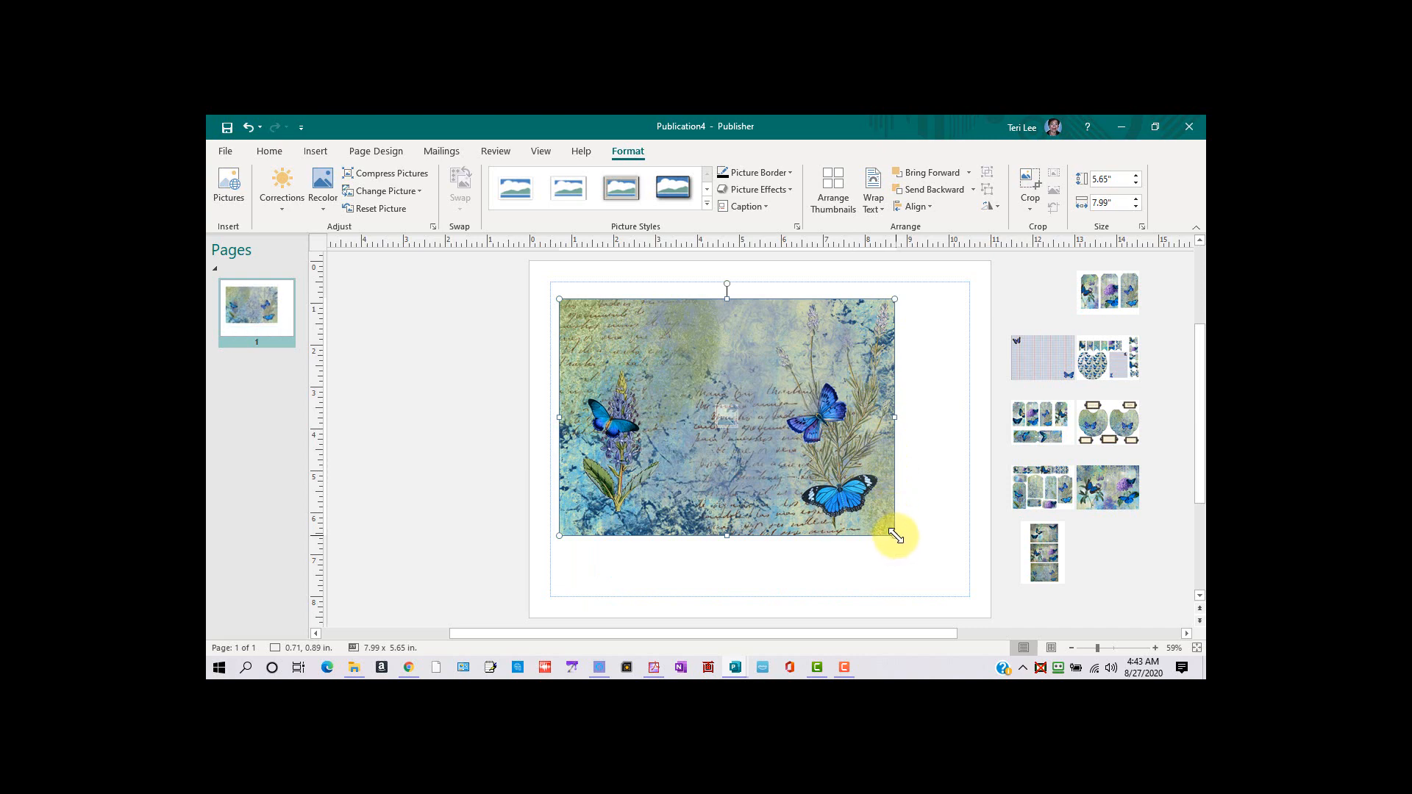
pyautogui.moveTo(895, 537); pyautogui.dragTo(958, 585)
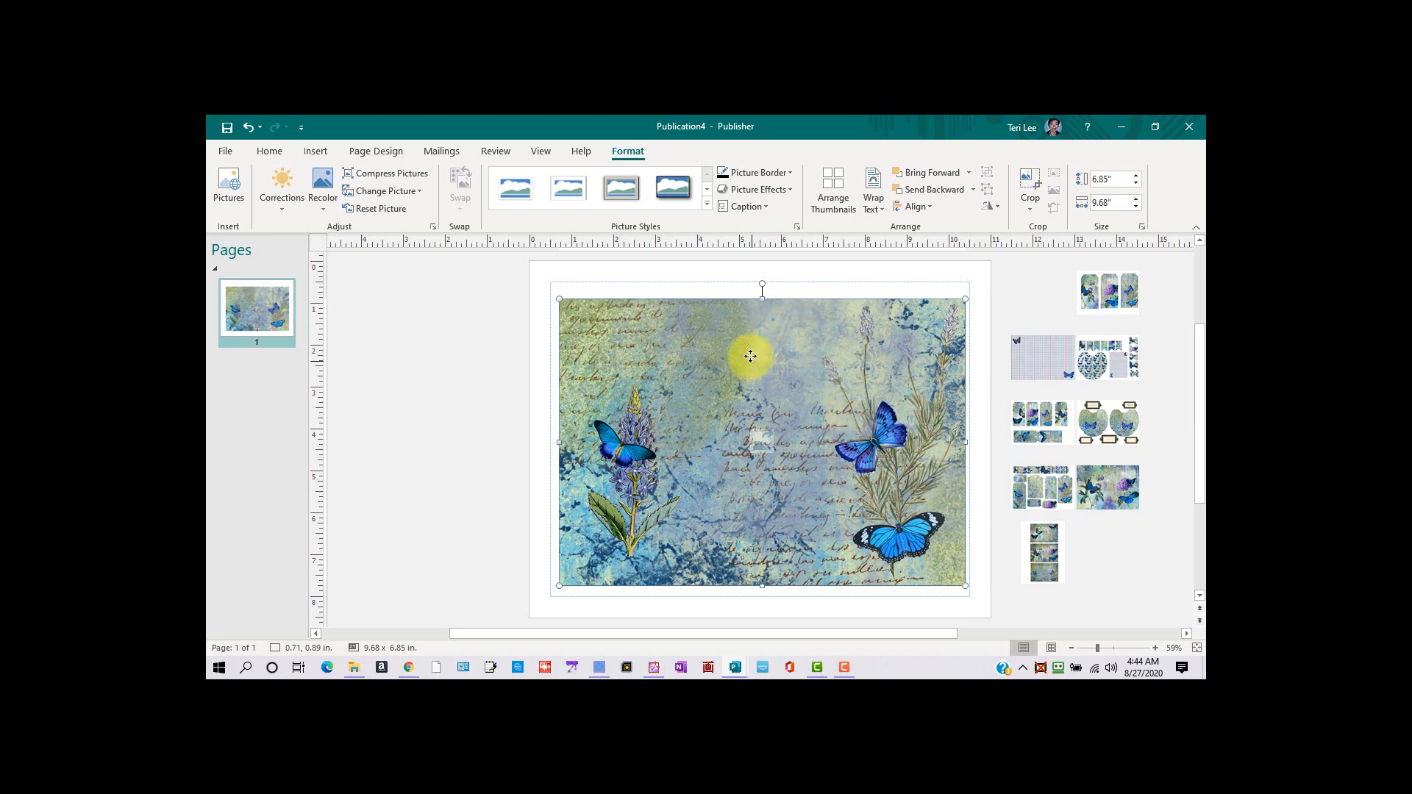
pyautogui.moveTo(748, 353); pyautogui.dragTo(738, 339)
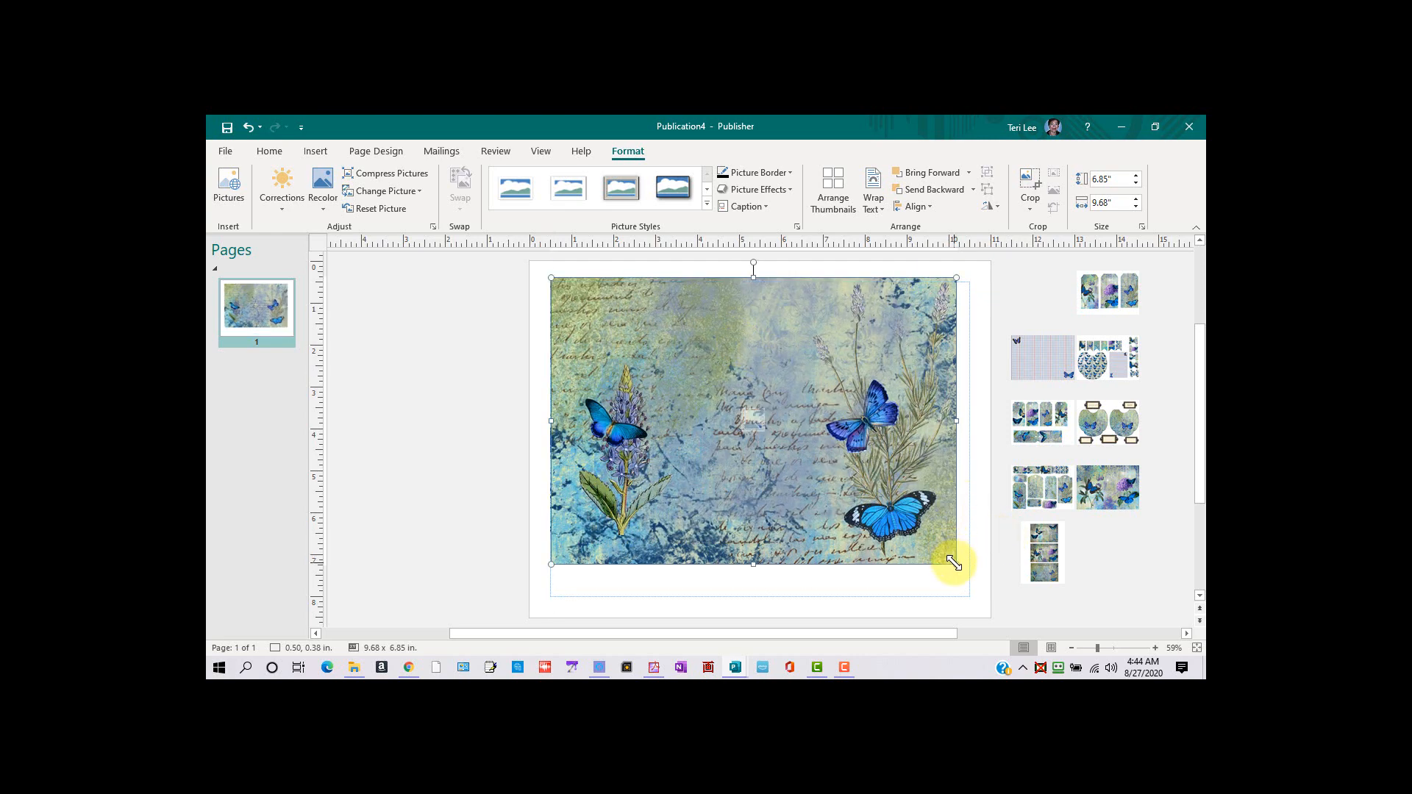
pyautogui.moveTo(955, 563); pyautogui.dragTo(954, 586)
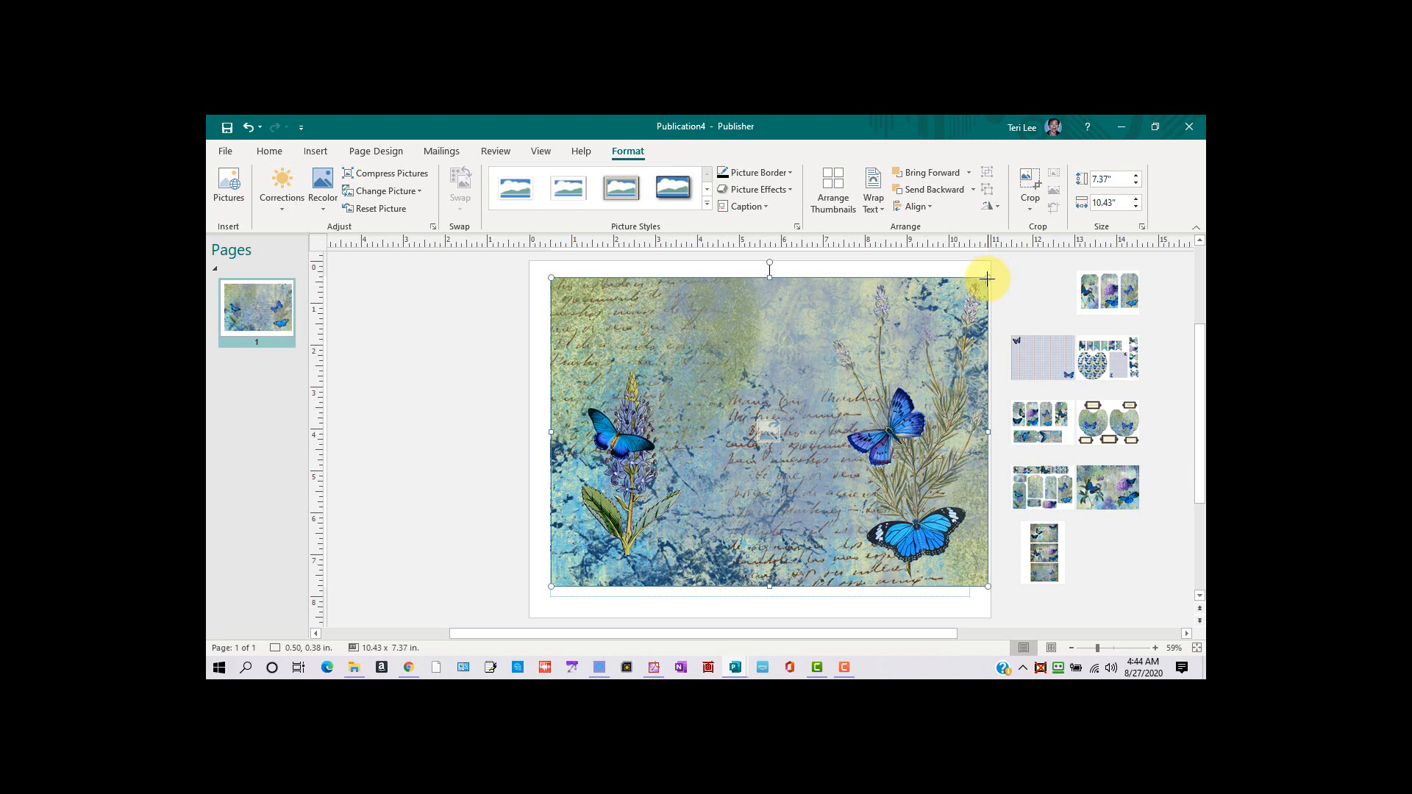
pyautogui.moveTo(988, 278); pyautogui.dragTo(964, 292)
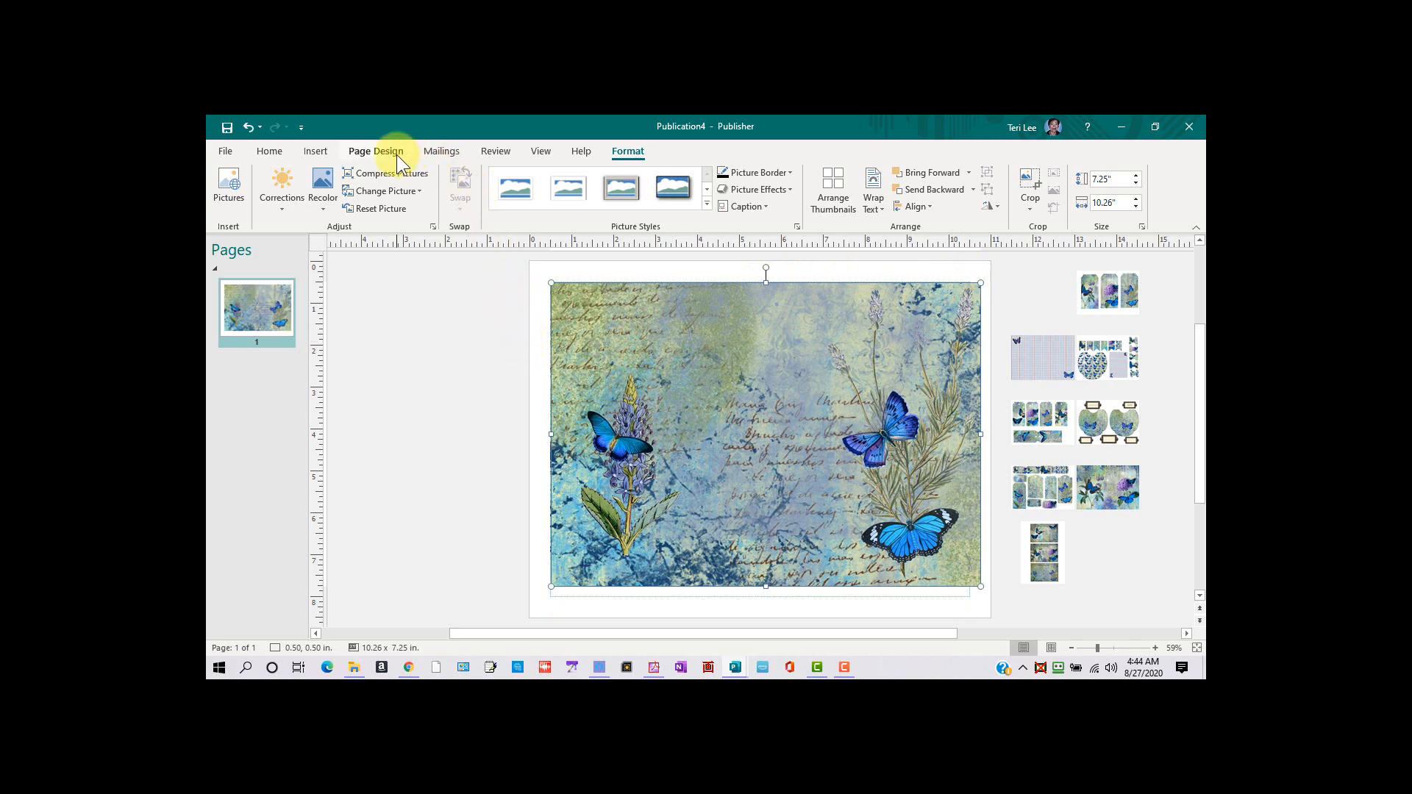
# - Try repositioning the background picture with the baselines temporarily displayed on the page
pyautogui.click(537, 152)
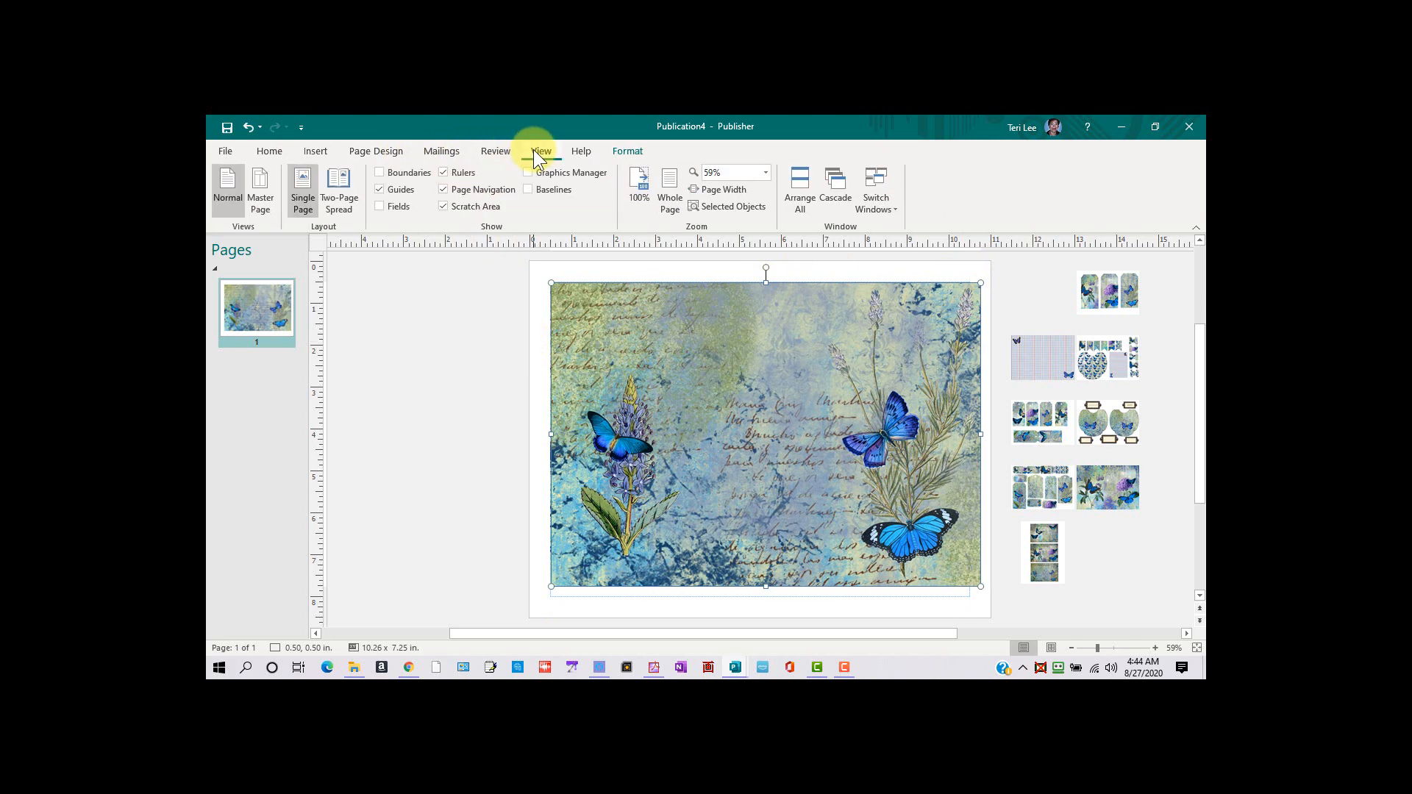
pyautogui.click(546, 193)
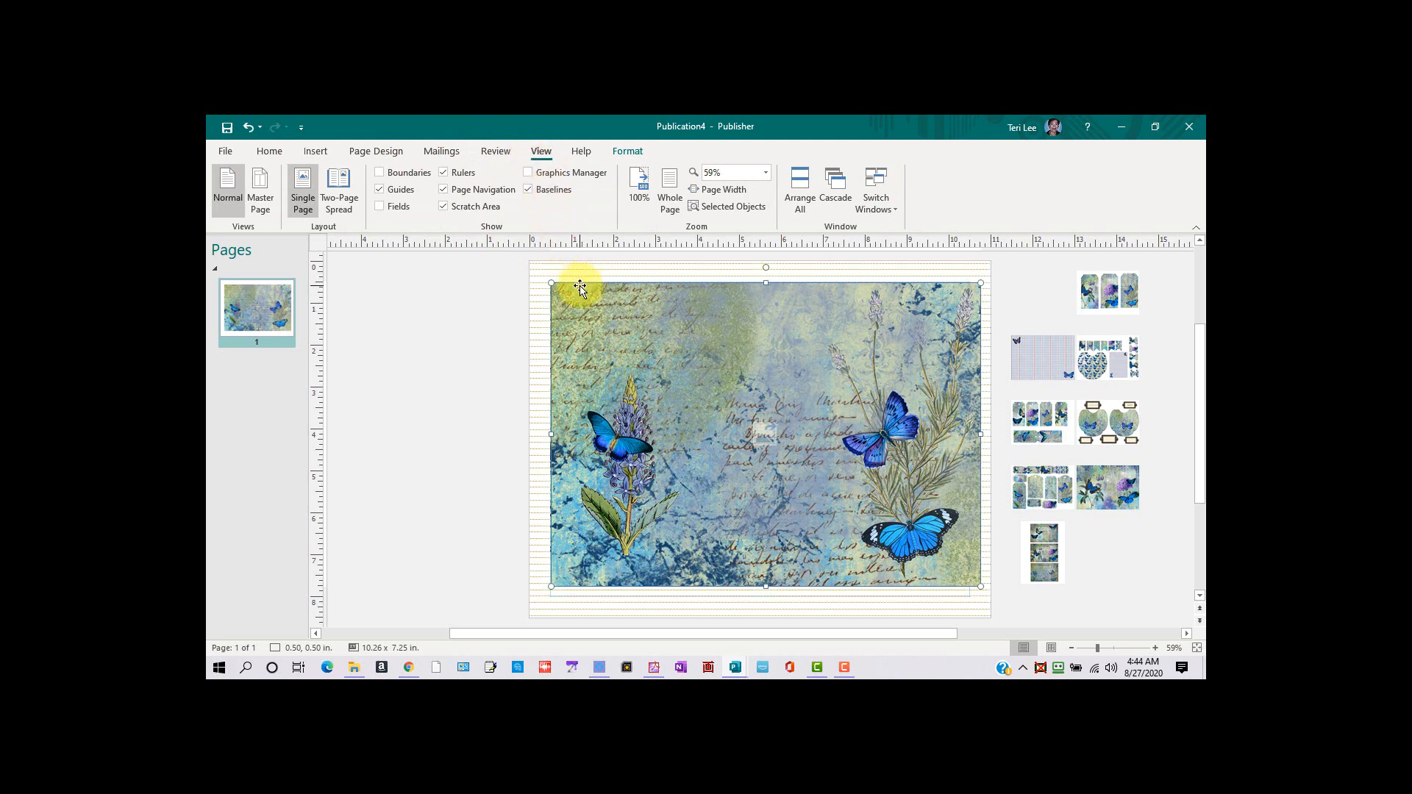
pyautogui.moveTo(670, 357)
pyautogui.mouseDown()
pyautogui.moveTo(635, 497)
pyautogui.moveTo(625, 489)
pyautogui.moveTo(673, 348)
pyautogui.mouseUp()
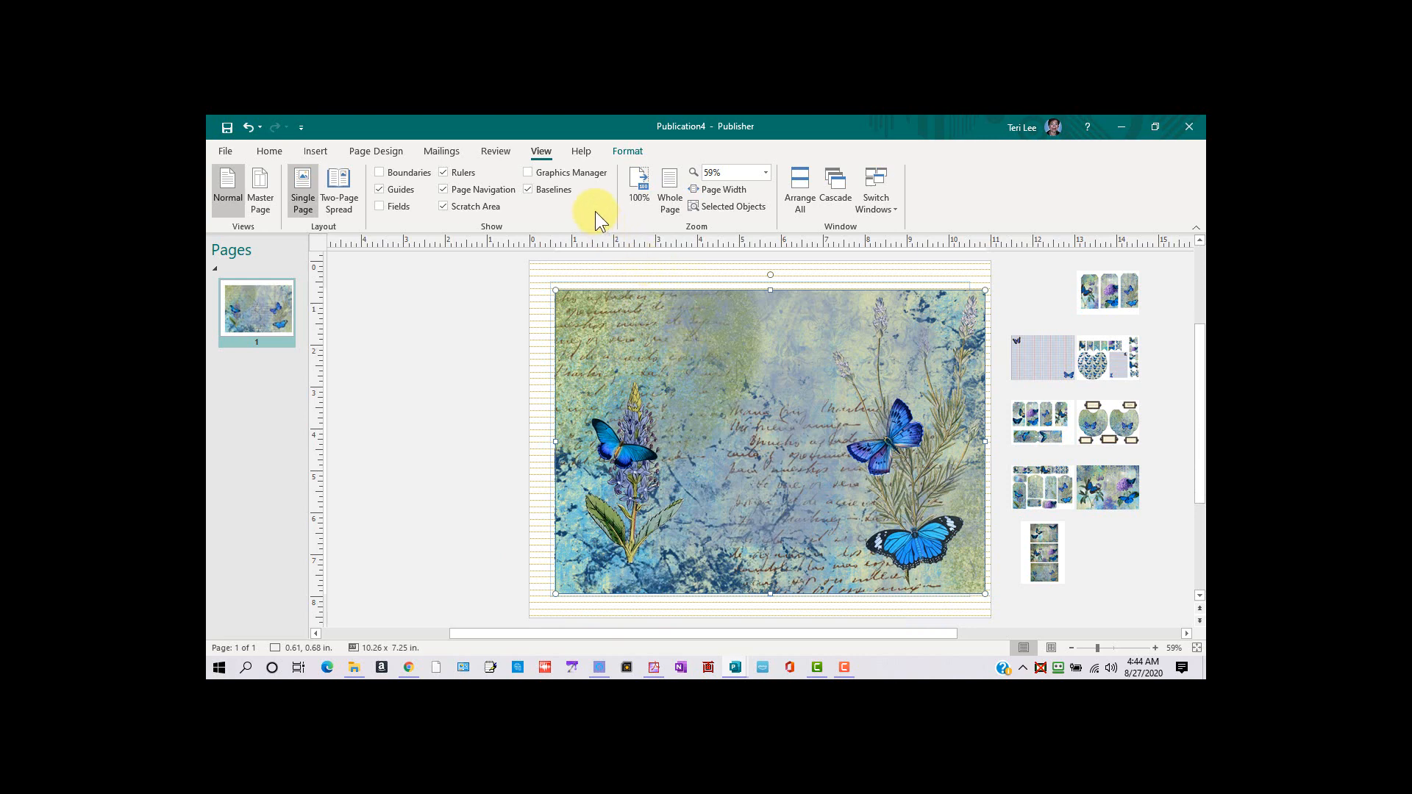
pyautogui.click(531, 189)
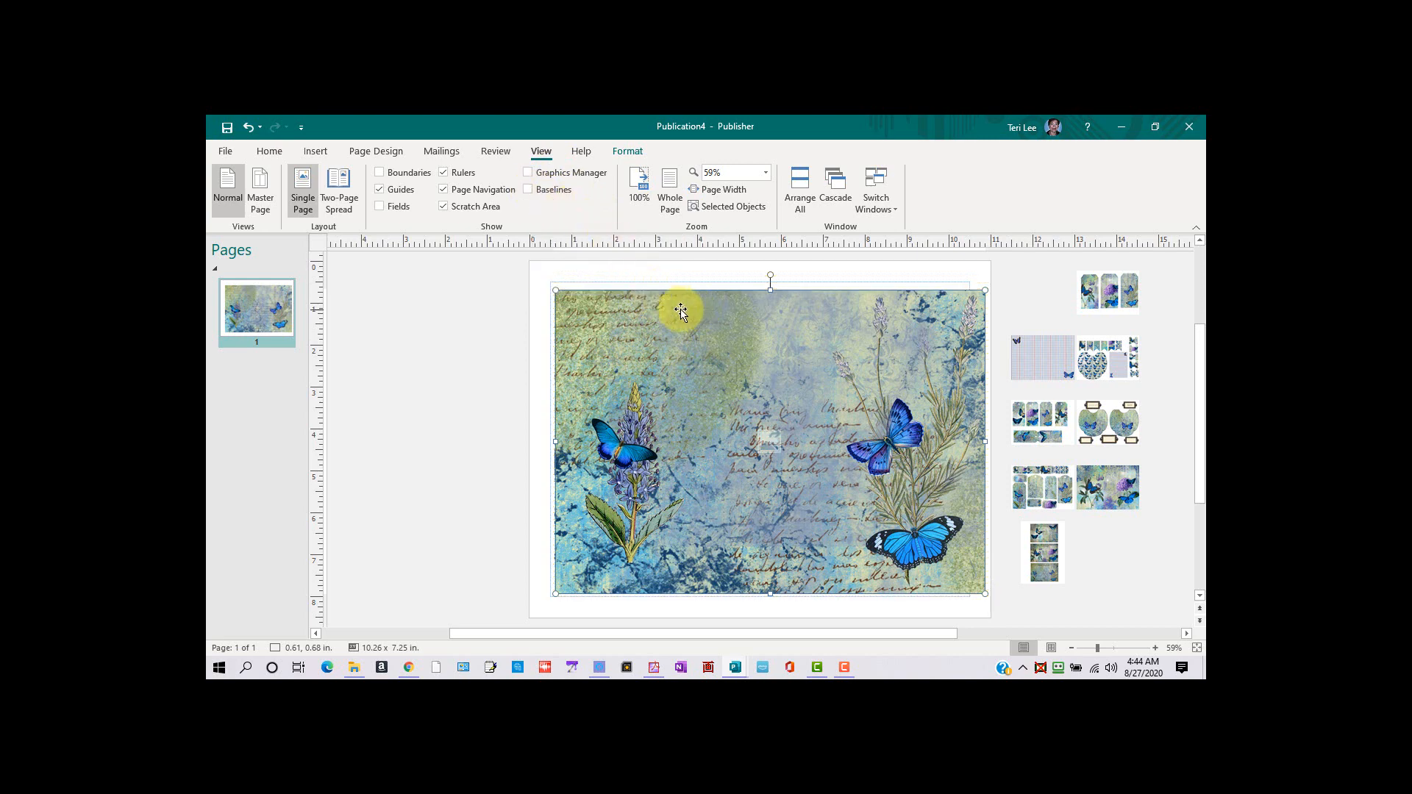
# - Move the background picture to about 0.47, 0.57 in, narrow it to about 10.04 in at the right margin, and deselect it
pyautogui.moveTo(660, 307)
pyautogui.mouseDown()
pyautogui.moveTo(640, 297)
pyautogui.moveTo(655, 300)
pyautogui.mouseUp()
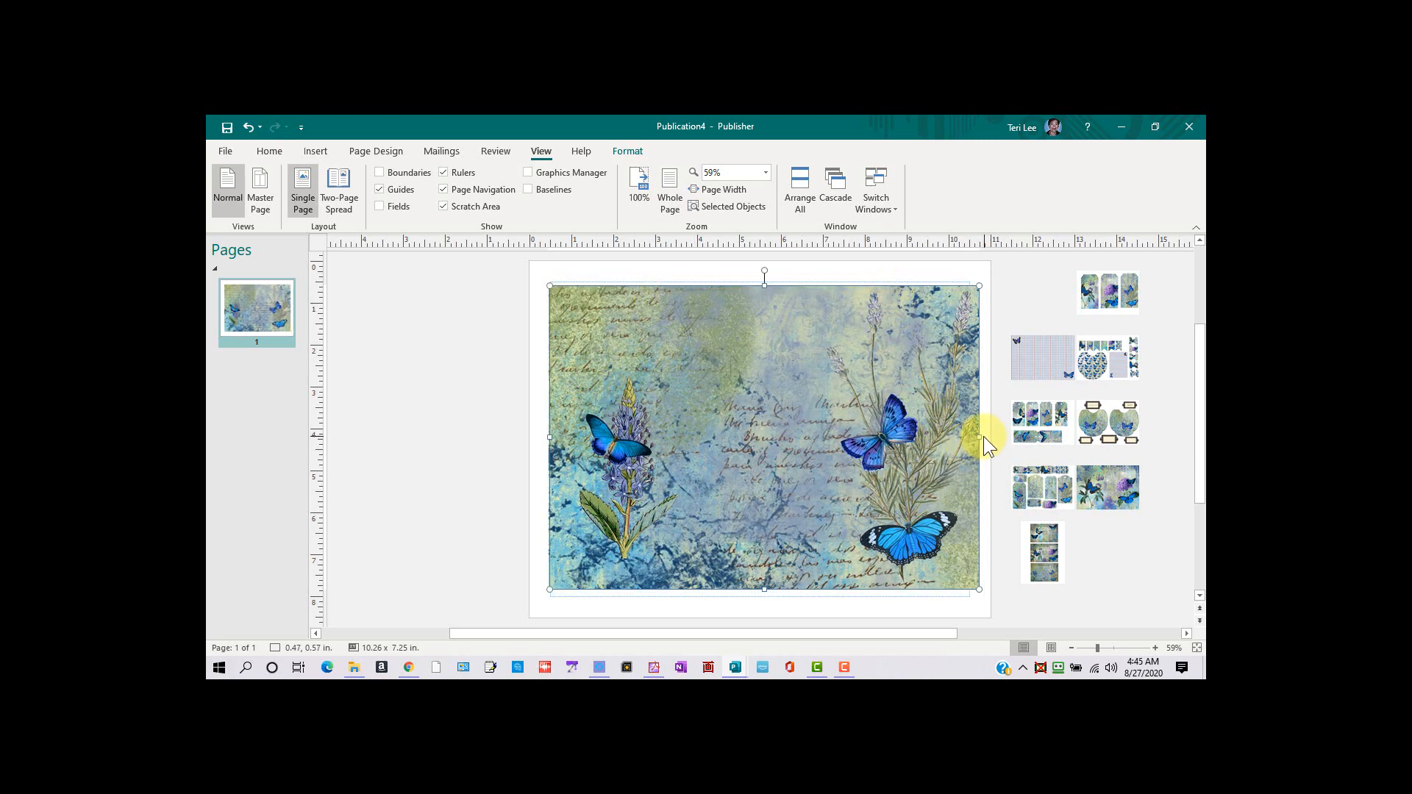
pyautogui.moveTo(978, 437); pyautogui.dragTo(968, 438)
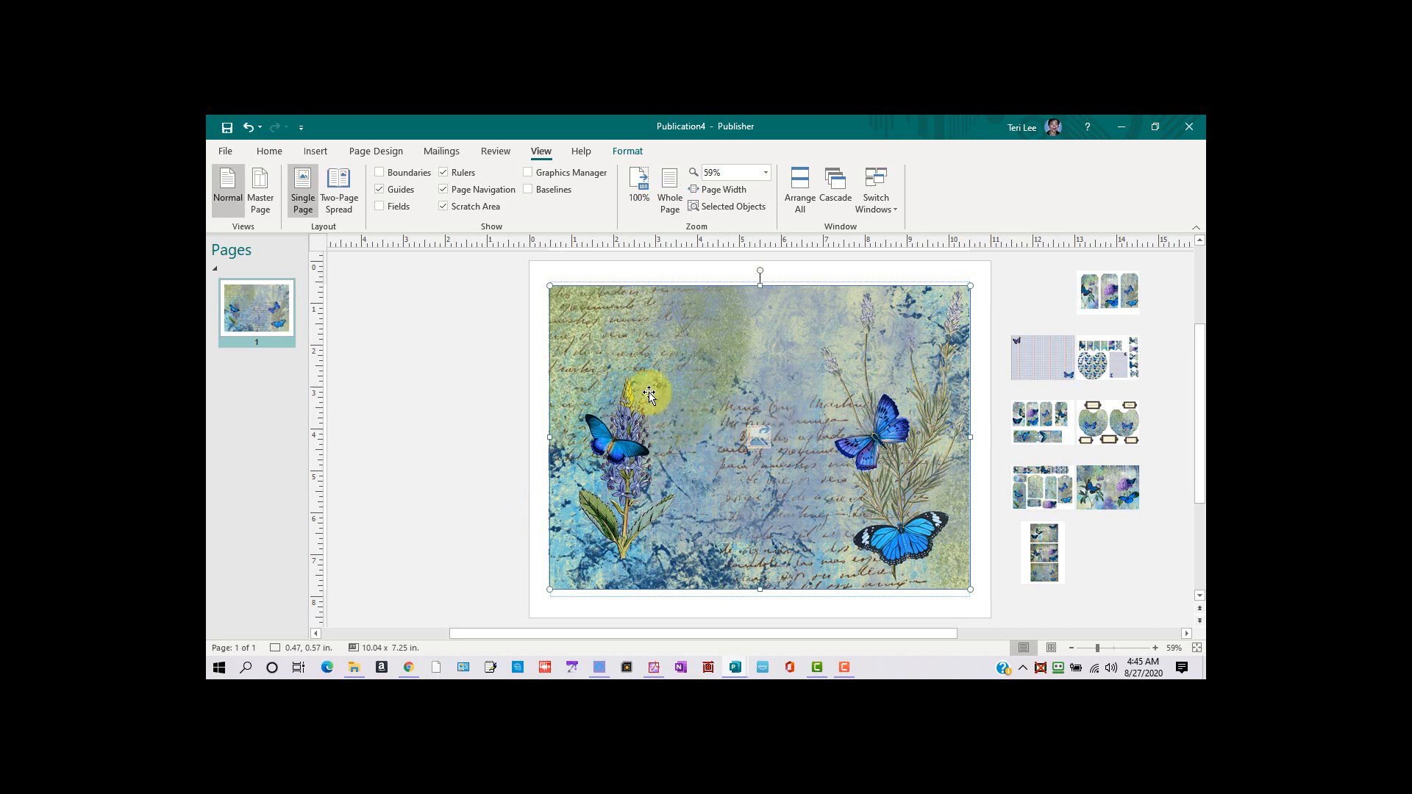
pyautogui.click(472, 320)
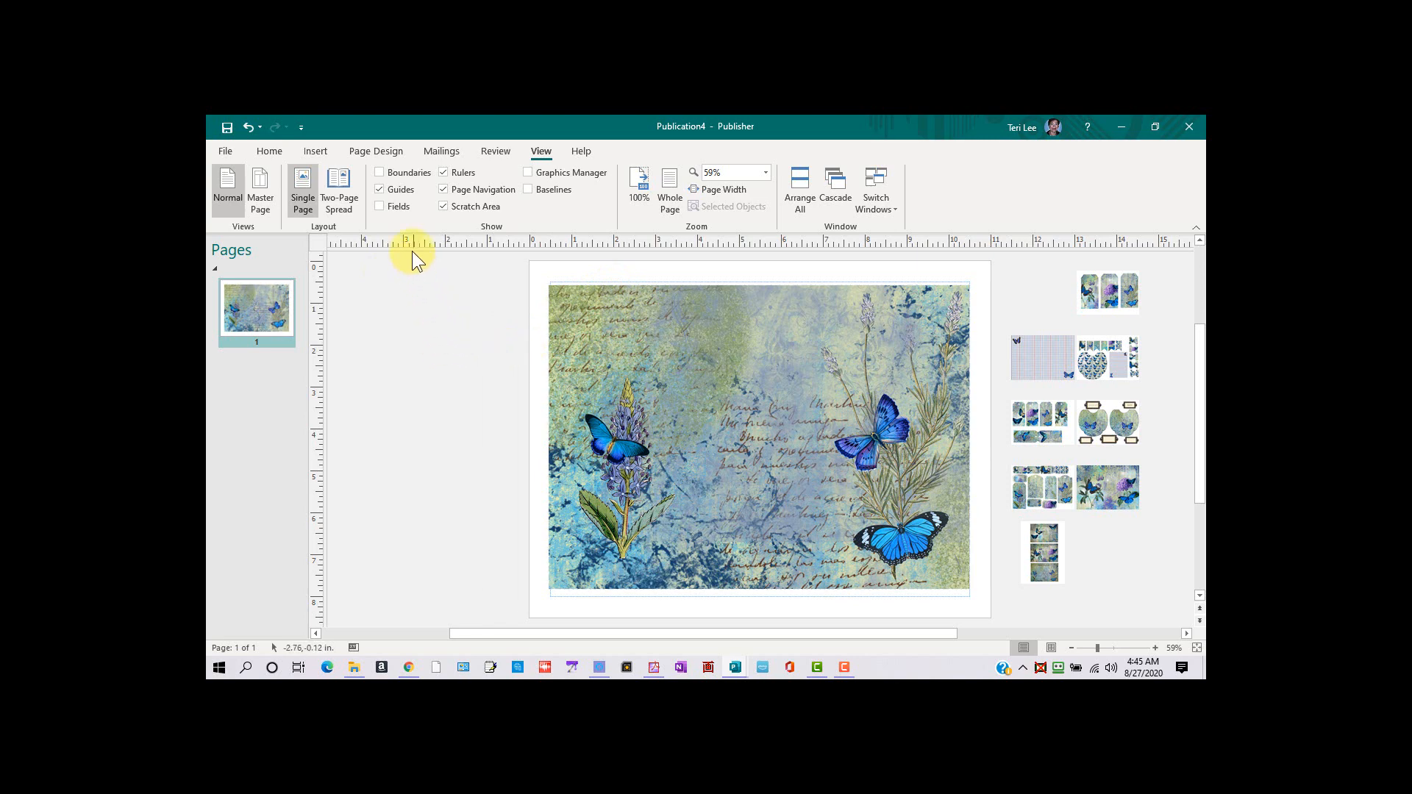
# - Add a blank second page and place the bluebutterfly (10) tag sheet on it, enlarged to about 5.94 x 4.20 in
pyautogui.click(317, 152)
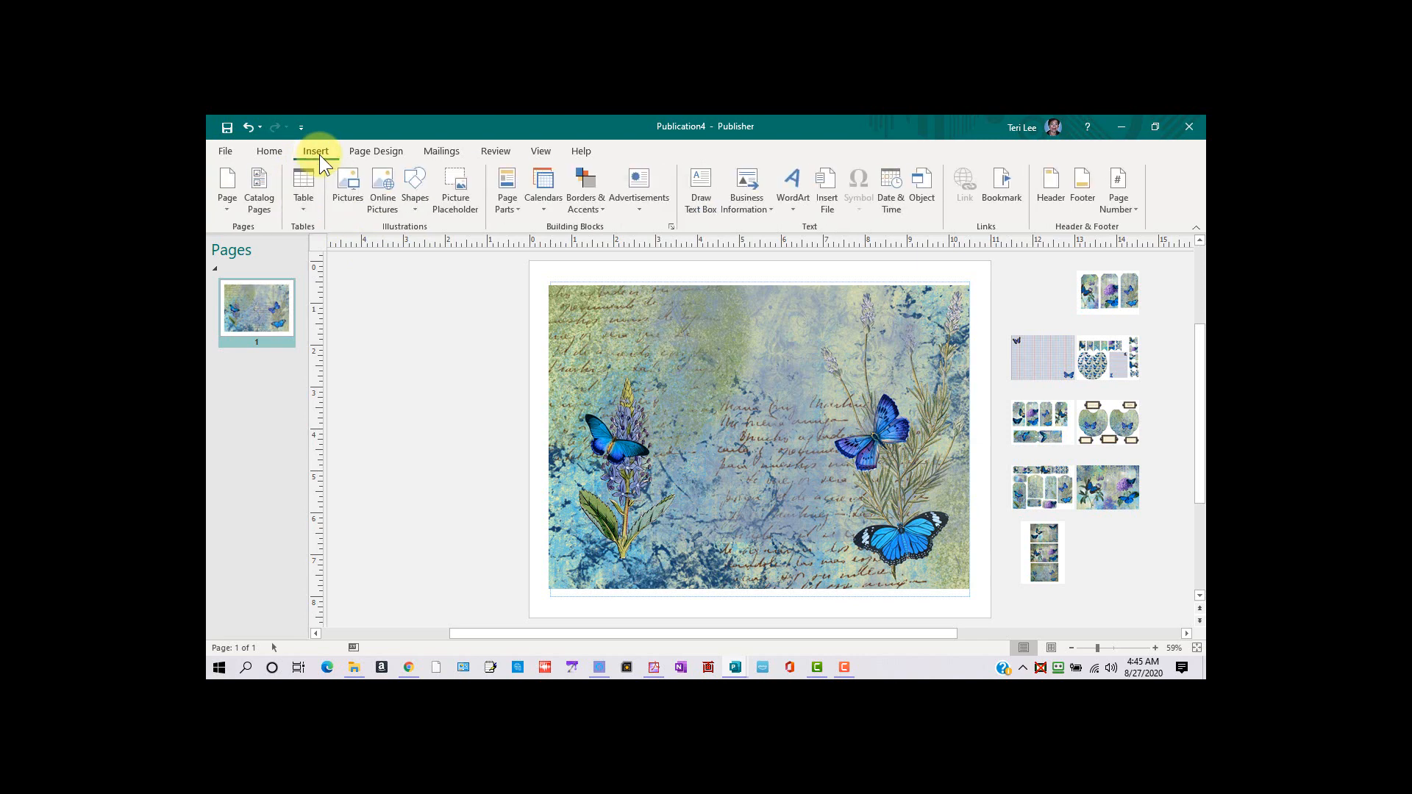
pyautogui.click(229, 184)
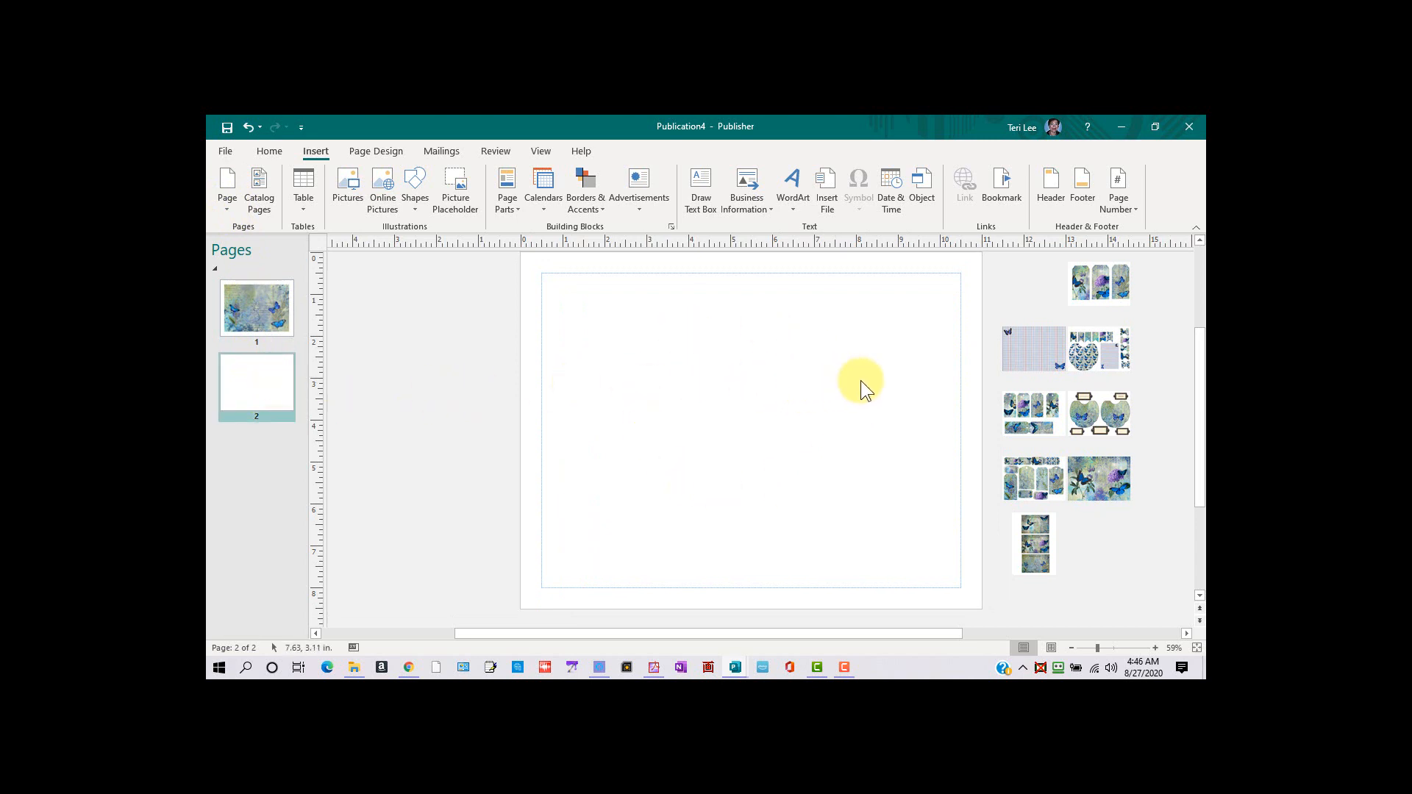
pyautogui.moveTo(1018, 403); pyautogui.dragTo(710, 359)
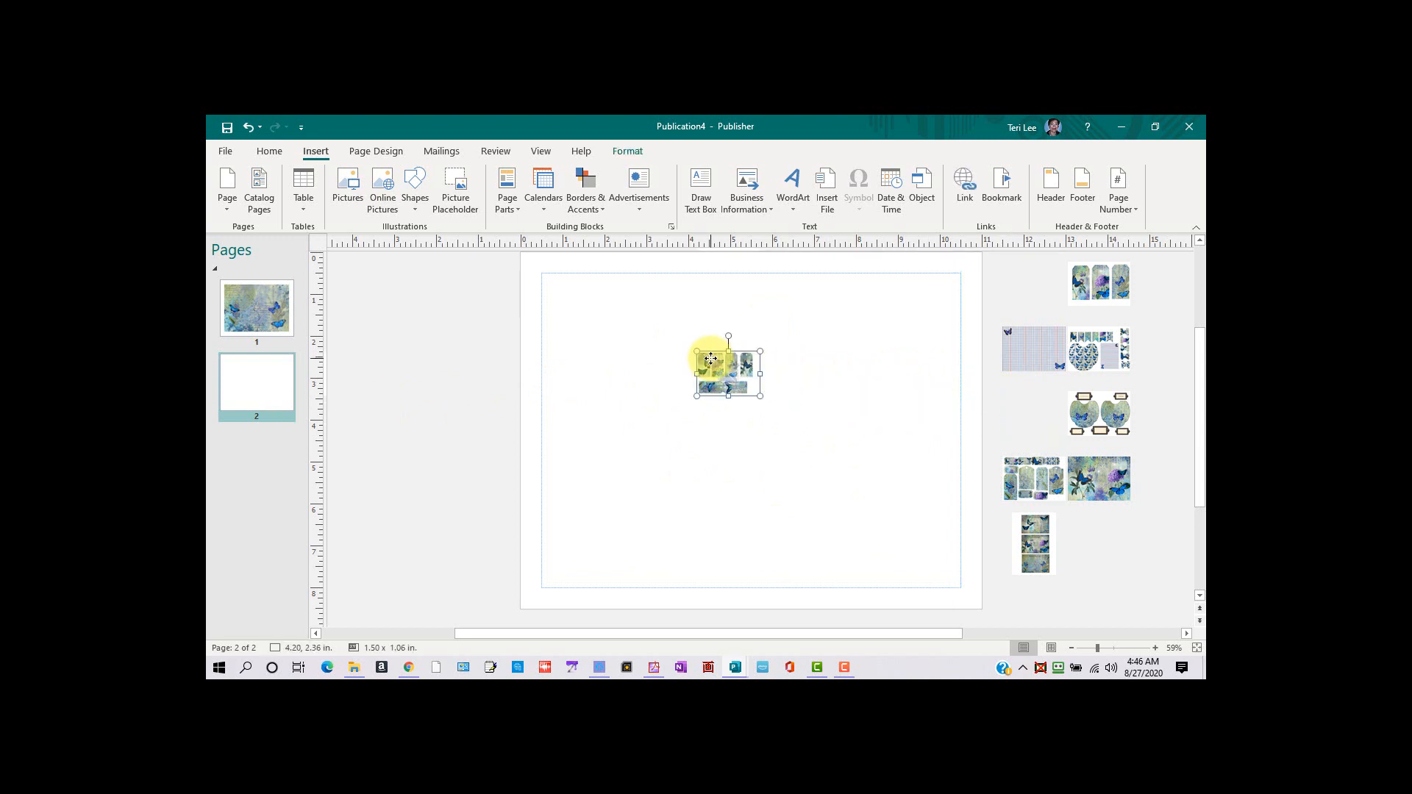
pyautogui.moveTo(758, 396); pyautogui.dragTo(855, 525)
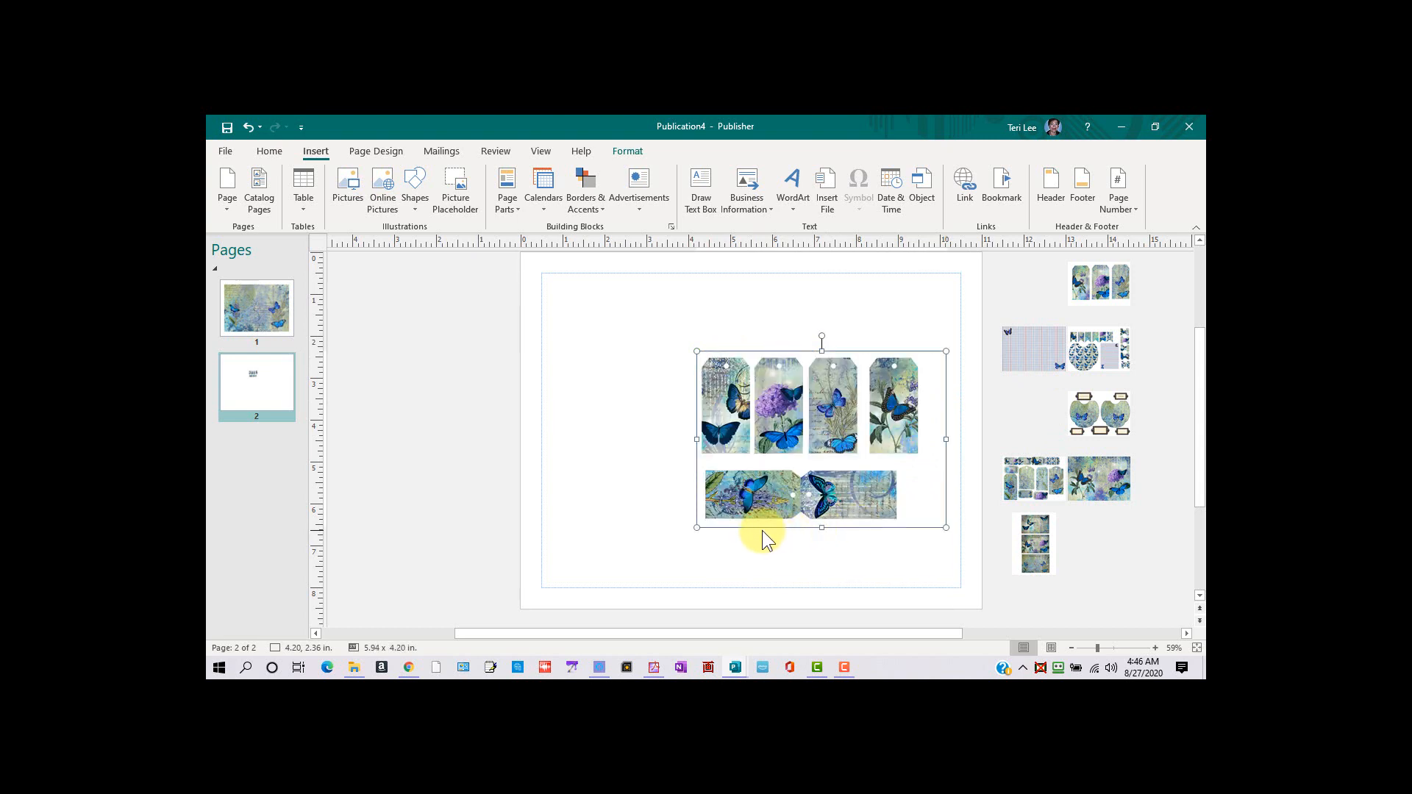
# - Enlarge and reposition the tag sheet to fill the page margins, about 7.36 in tall, starting near 0.48, 0.56 in
pyautogui.moveTo(695, 526); pyautogui.dragTo(577, 542)
pyautogui.moveTo(752, 438); pyautogui.dragTo(765, 386)
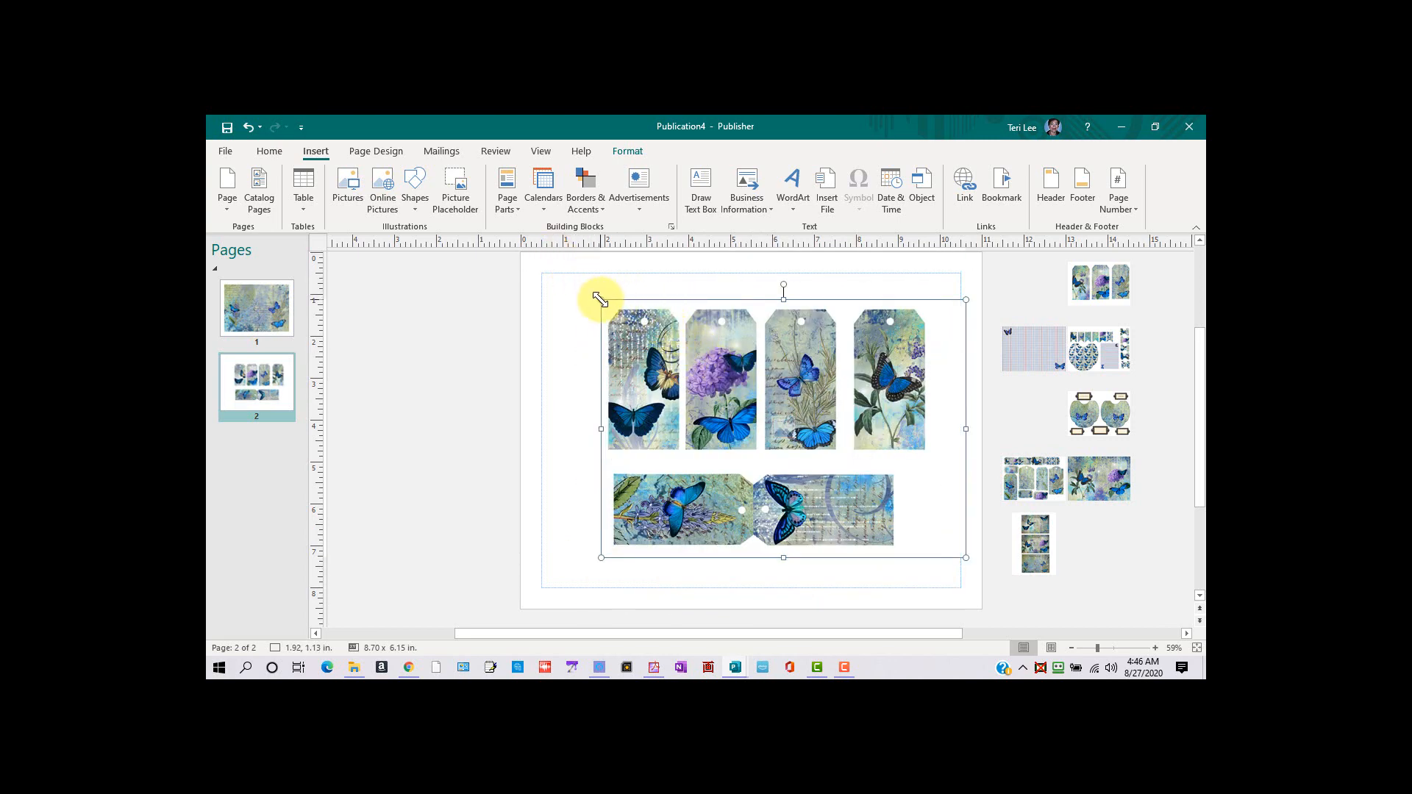
pyautogui.moveTo(601, 300); pyautogui.dragTo(547, 288)
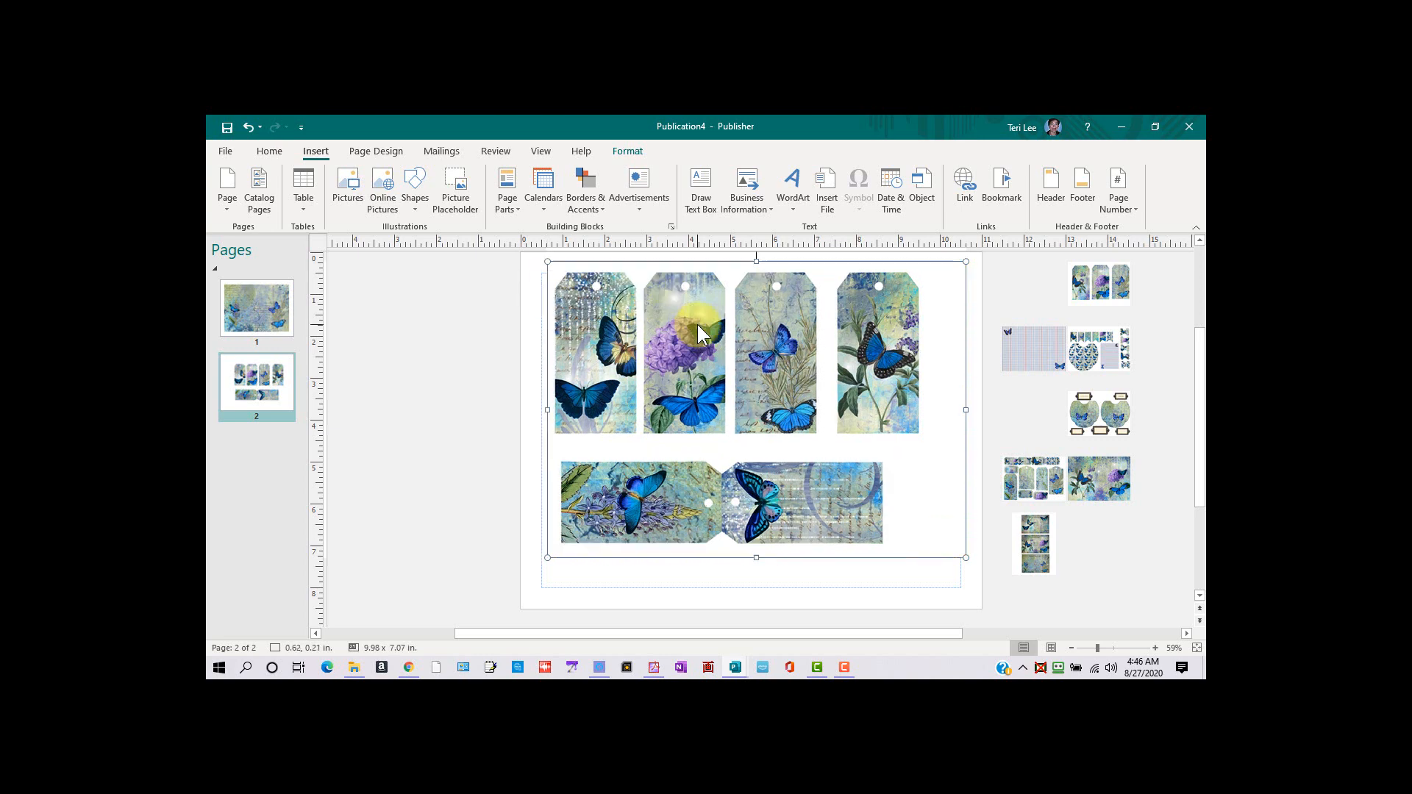
pyautogui.moveTo(701, 332); pyautogui.dragTo(691, 351)
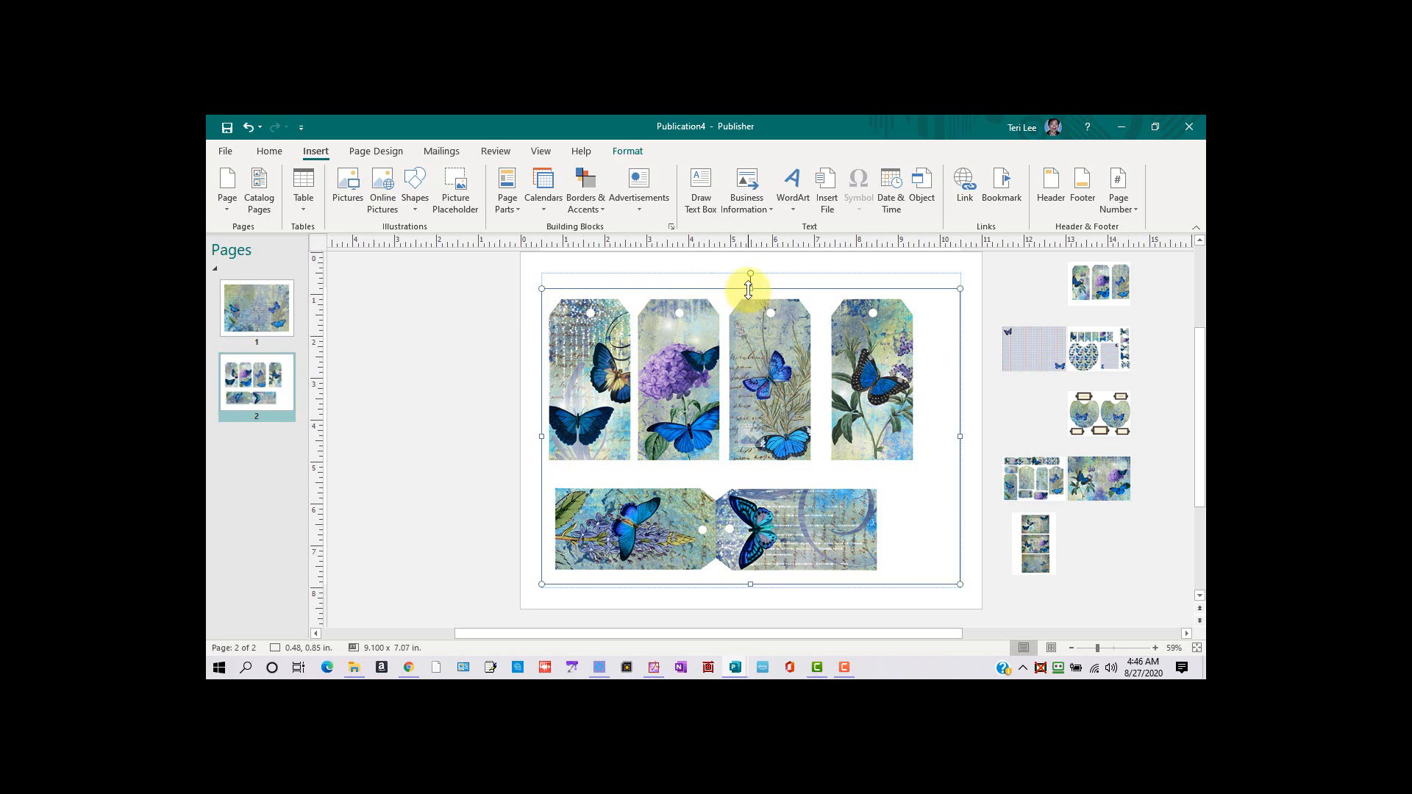
pyautogui.moveTo(749, 289); pyautogui.dragTo(749, 277)
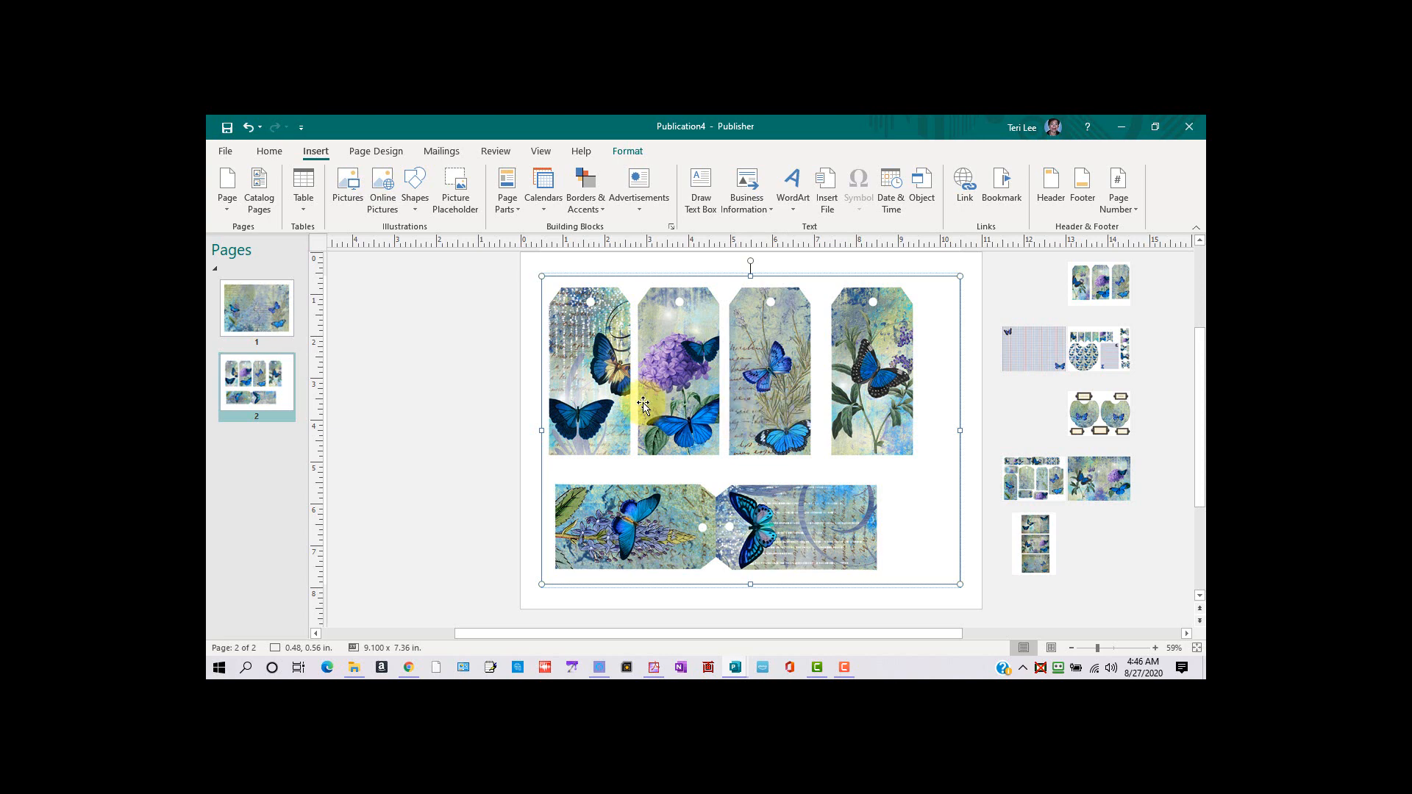
pyautogui.click(515, 381)
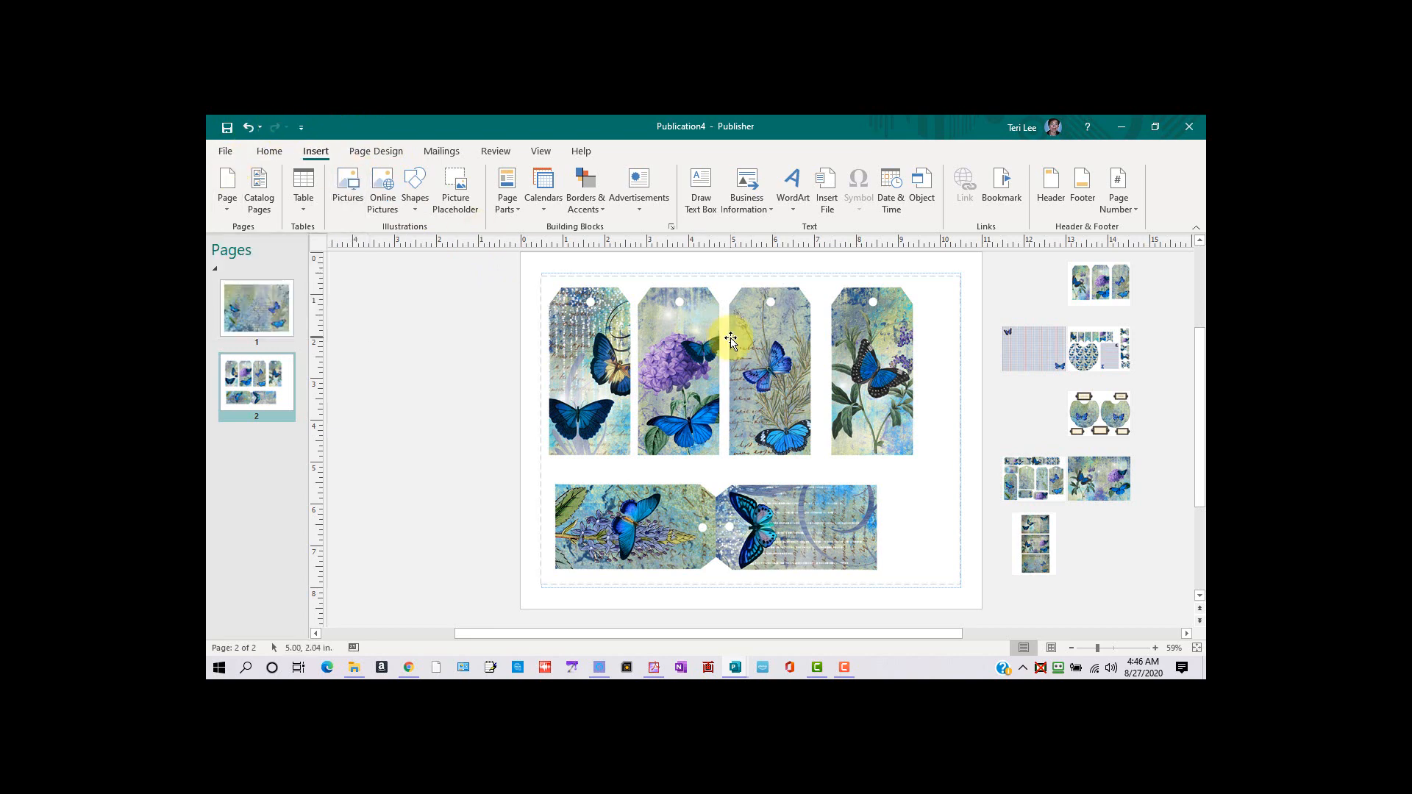
# - Undo the tag sheet's last resize and move, and redo both changes
pyautogui.click(249, 128)
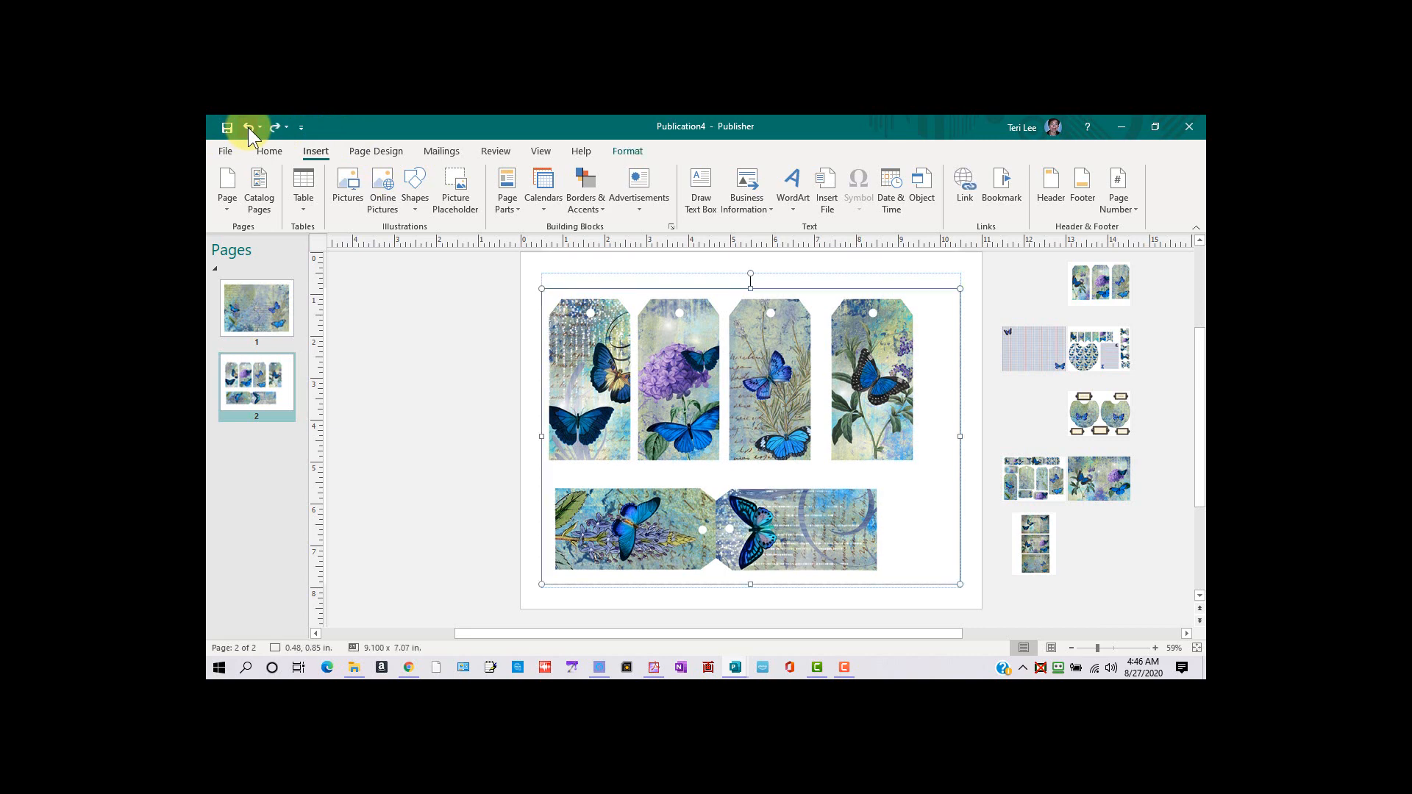
pyautogui.click(250, 128)
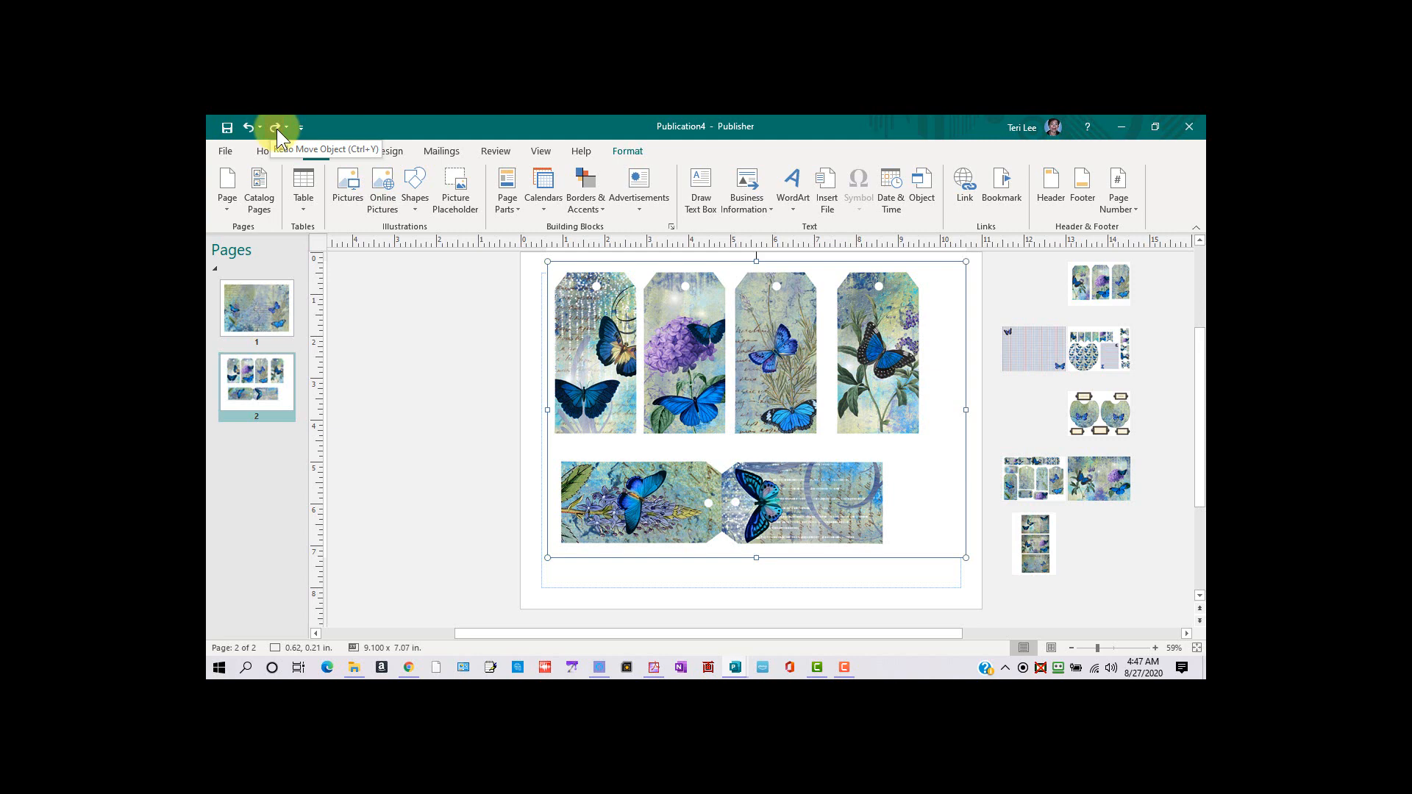
pyautogui.click(276, 129)
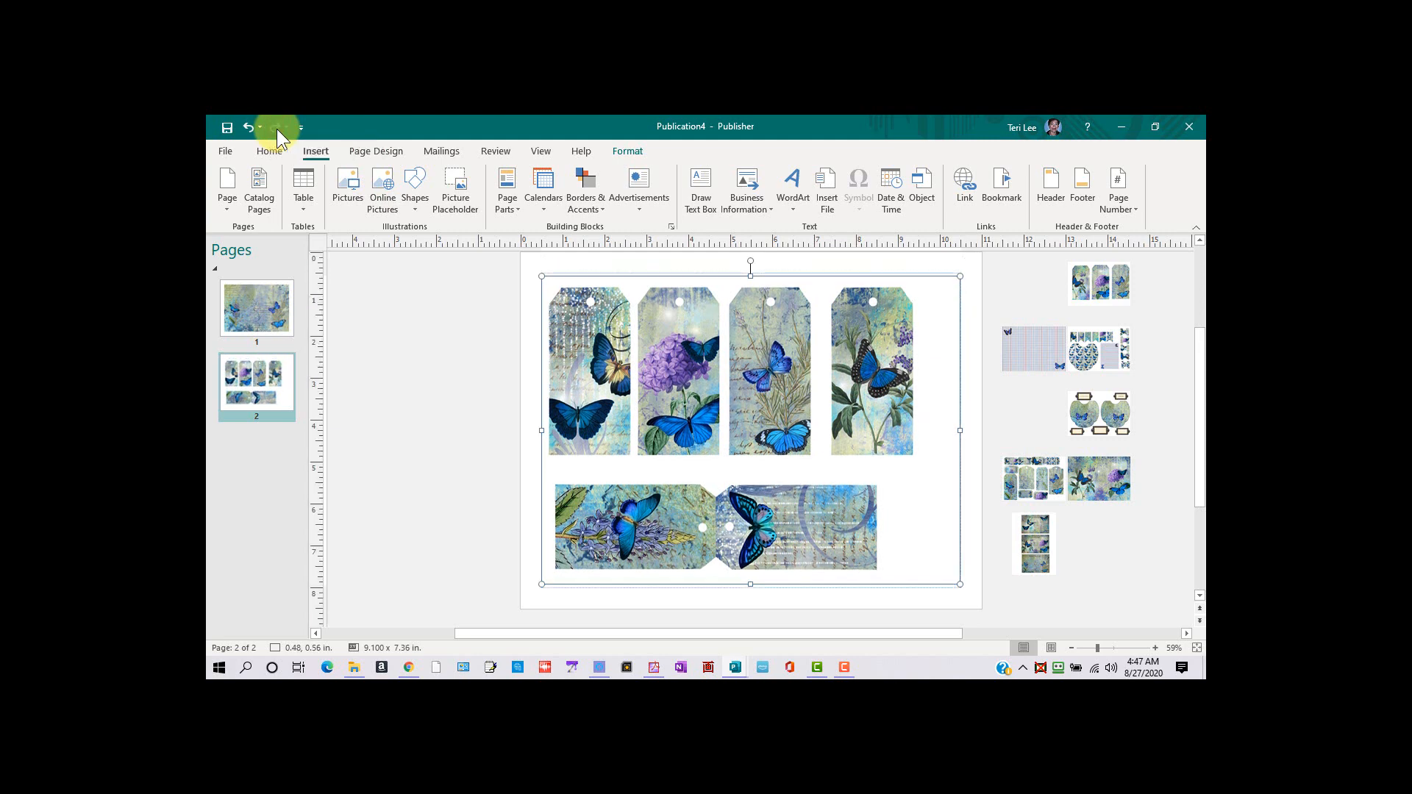
# - Start saving the publication and browse to the janeyb folder inside 2020-etsy on the Elements (D:) drive
pyautogui.click(228, 127)
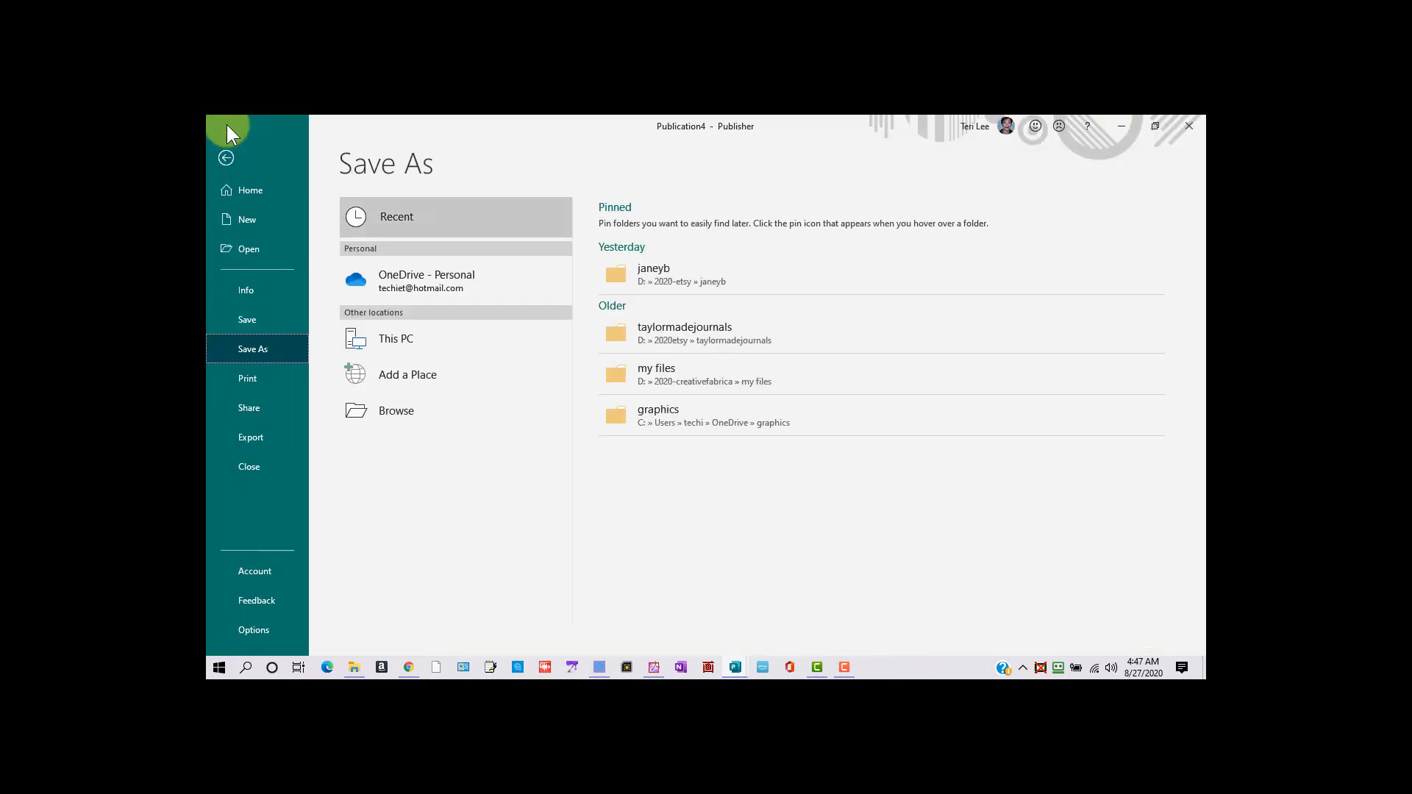
pyautogui.click(422, 409)
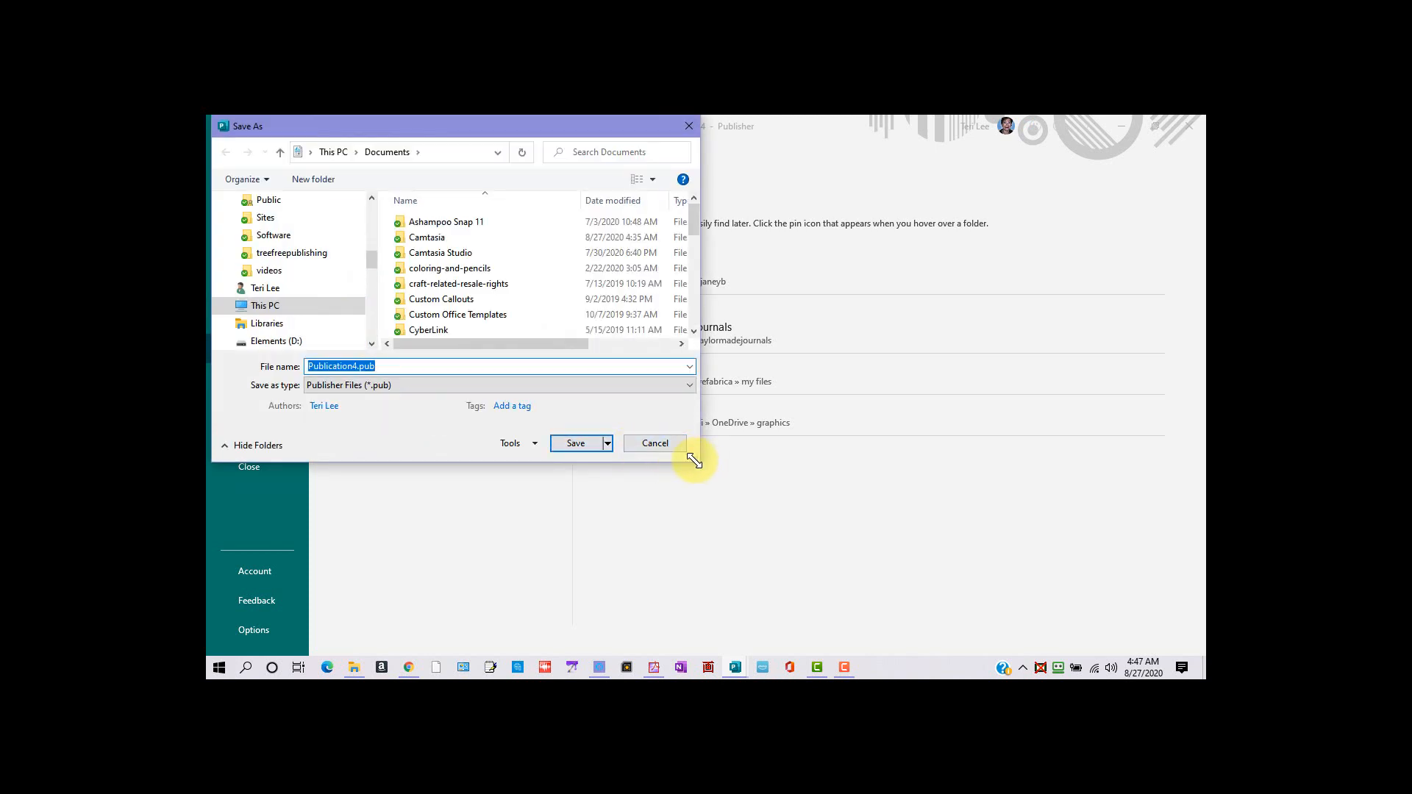
pyautogui.moveTo(694, 460); pyautogui.dragTo(986, 545)
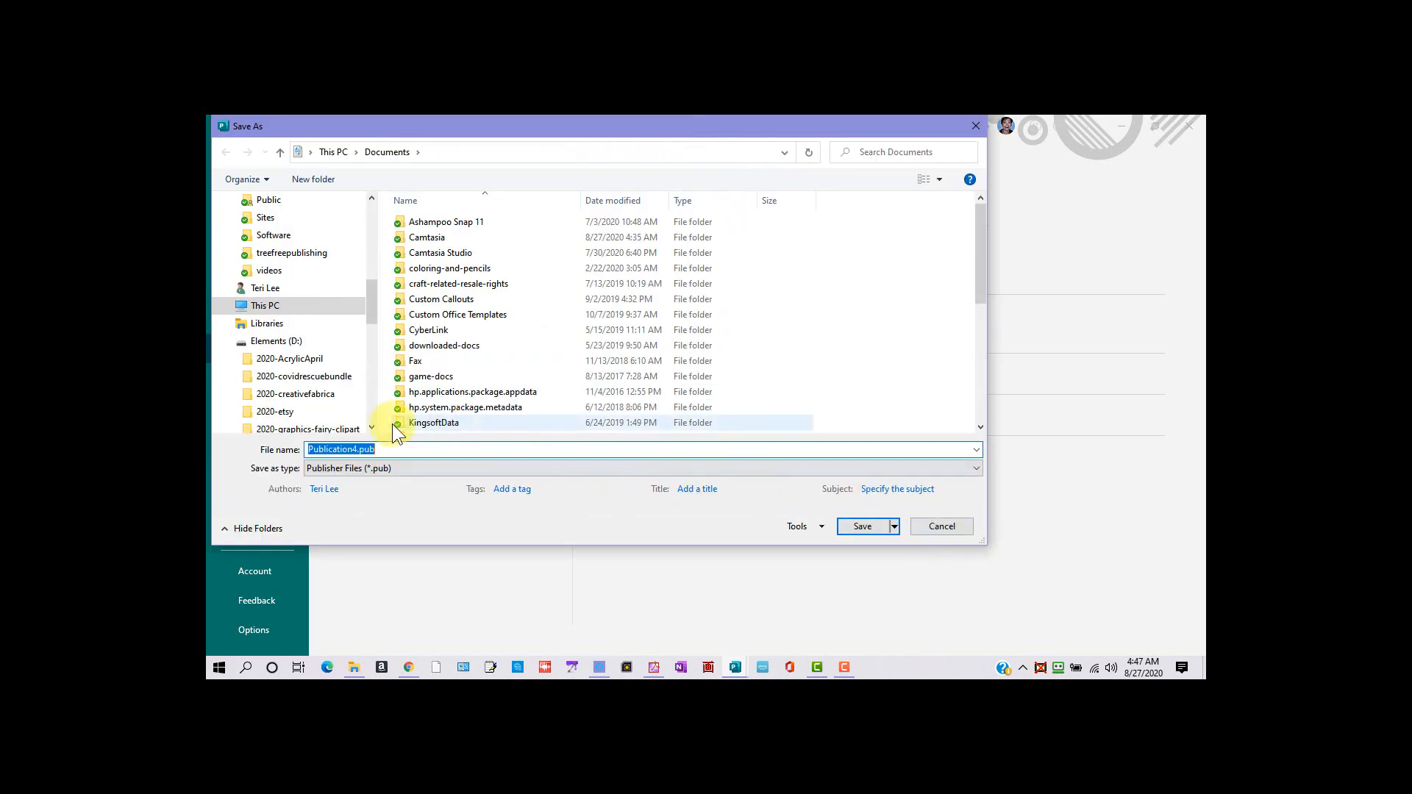
pyautogui.click(386, 445)
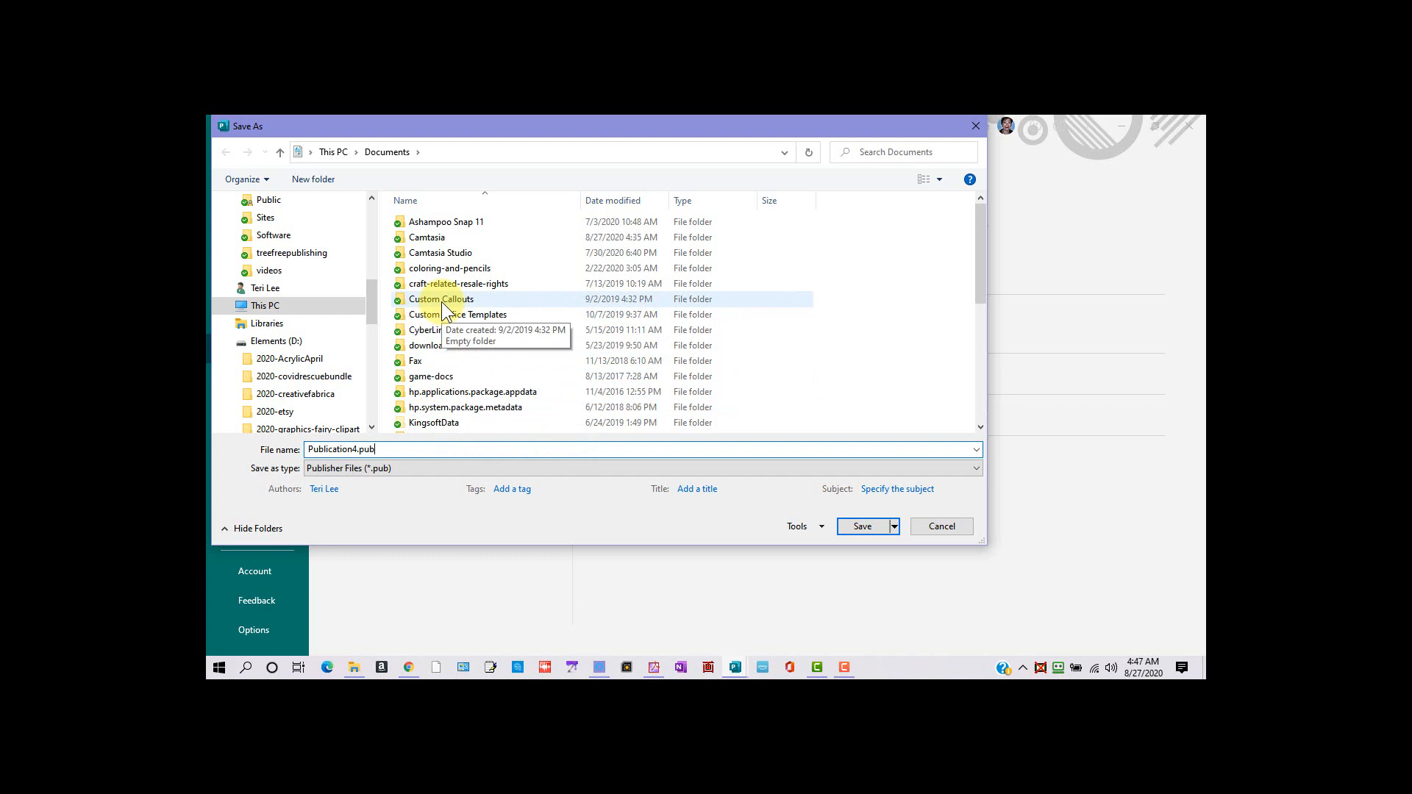
pyautogui.scroll(-4, 442, 303)
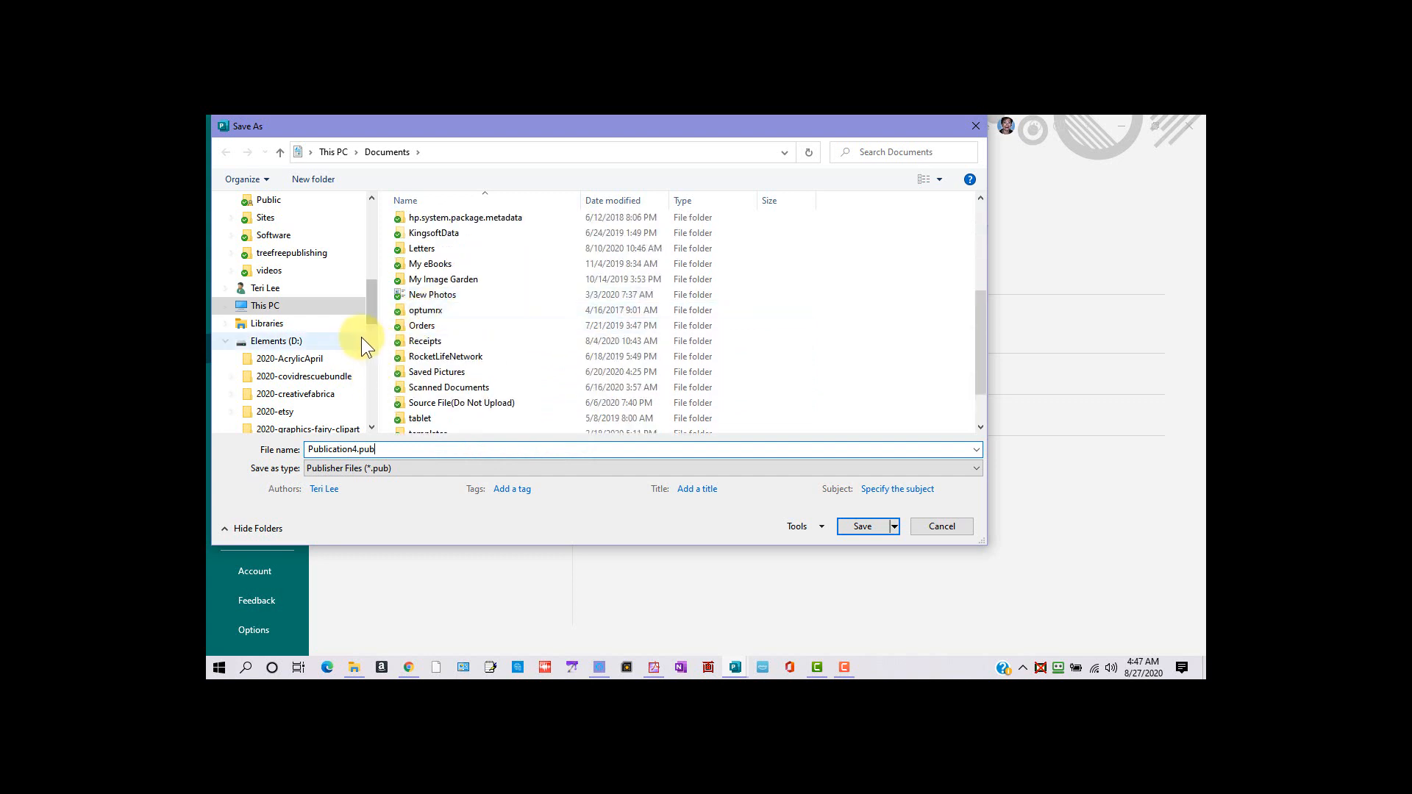
pyautogui.click(321, 339)
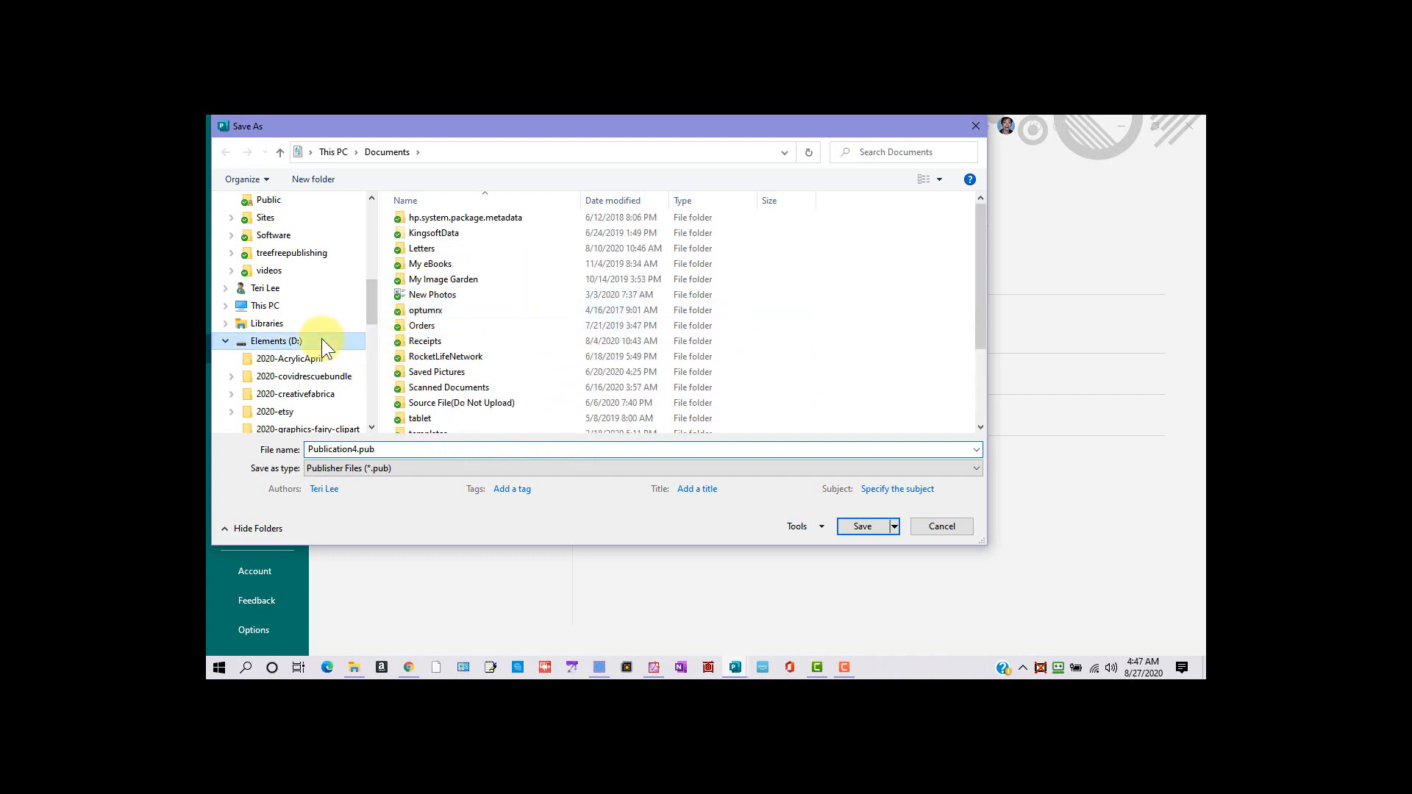
pyautogui.doubleClick(435, 269)
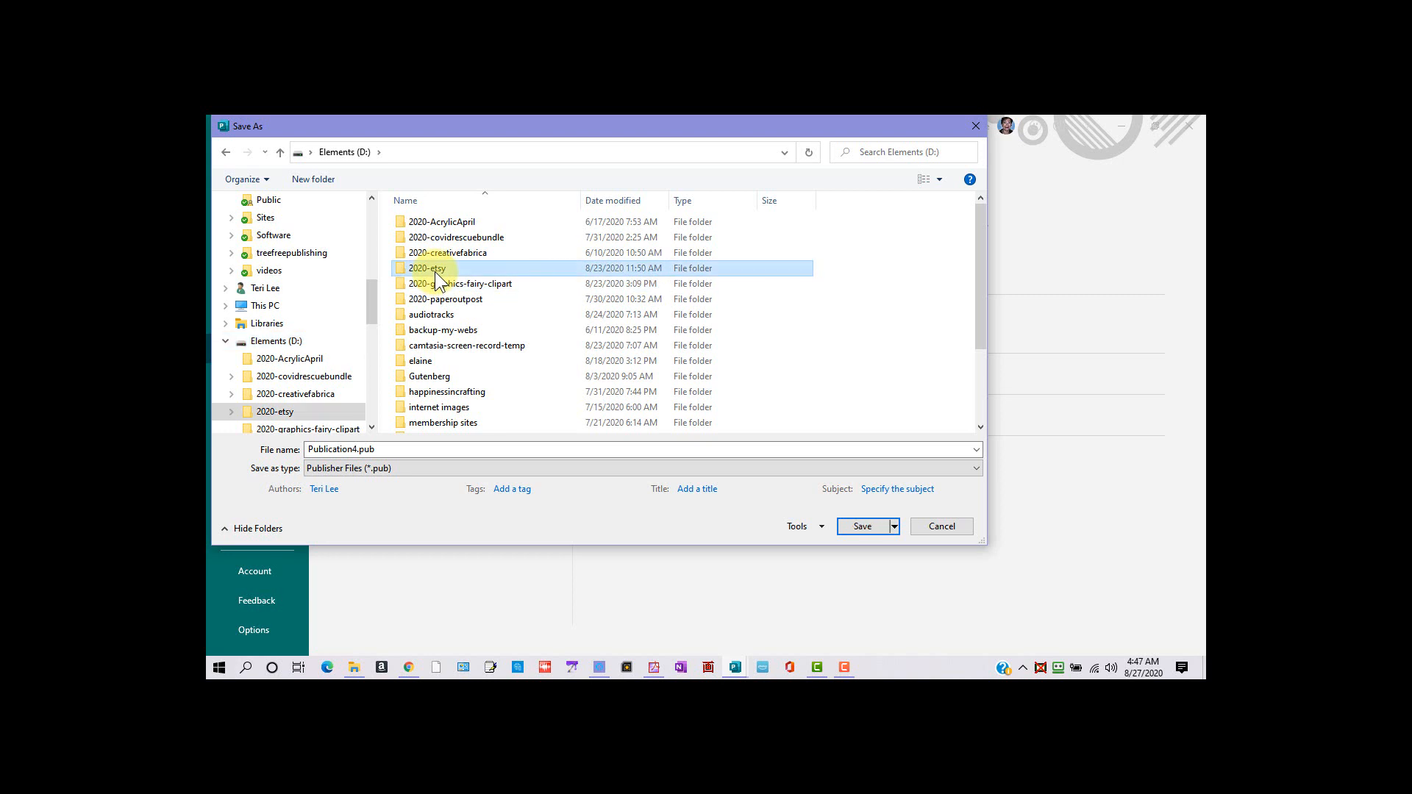
pyautogui.doubleClick(435, 269)
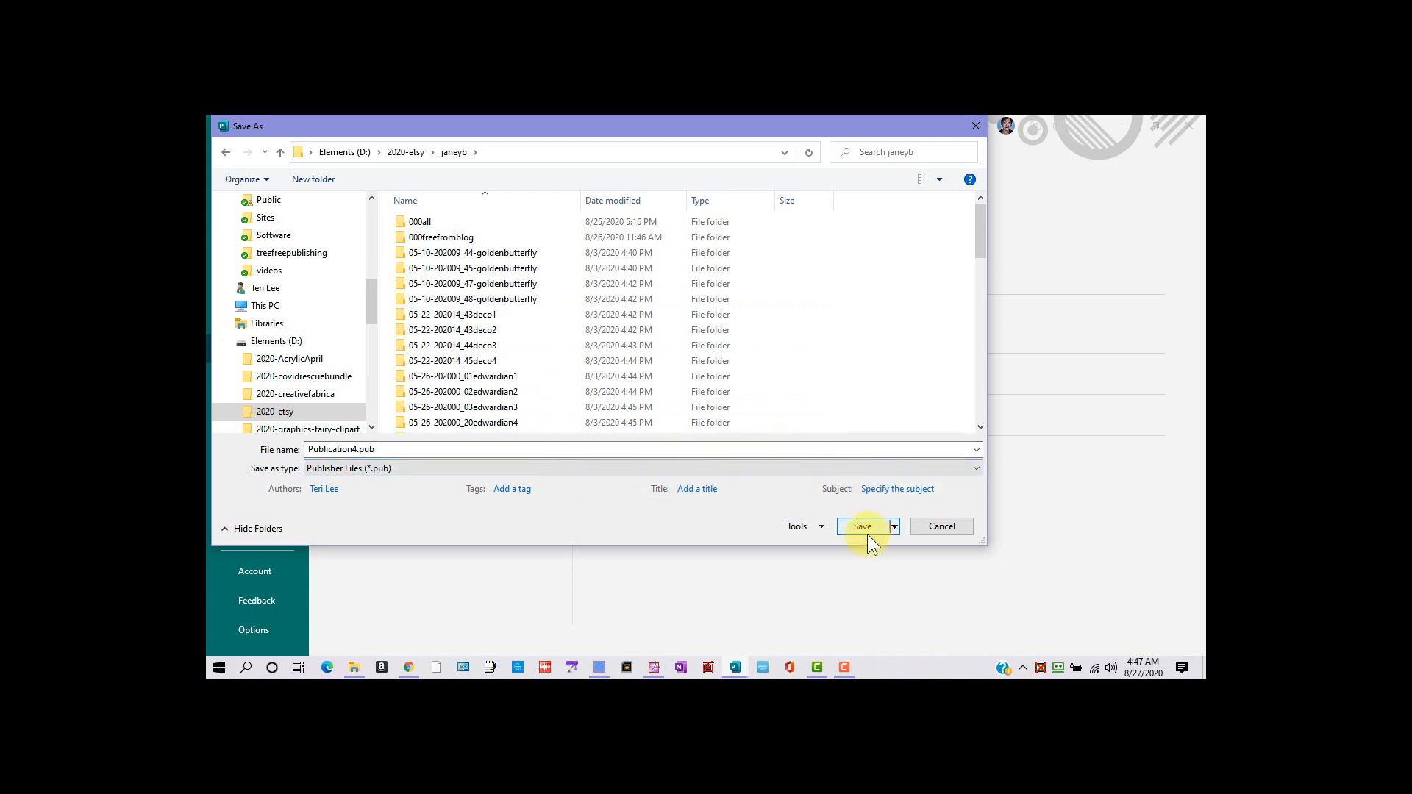
# - Shorten the file name to Publica.pub and save the publication
pyautogui.doubleClick(356, 449)
pyautogui.click(356, 449)
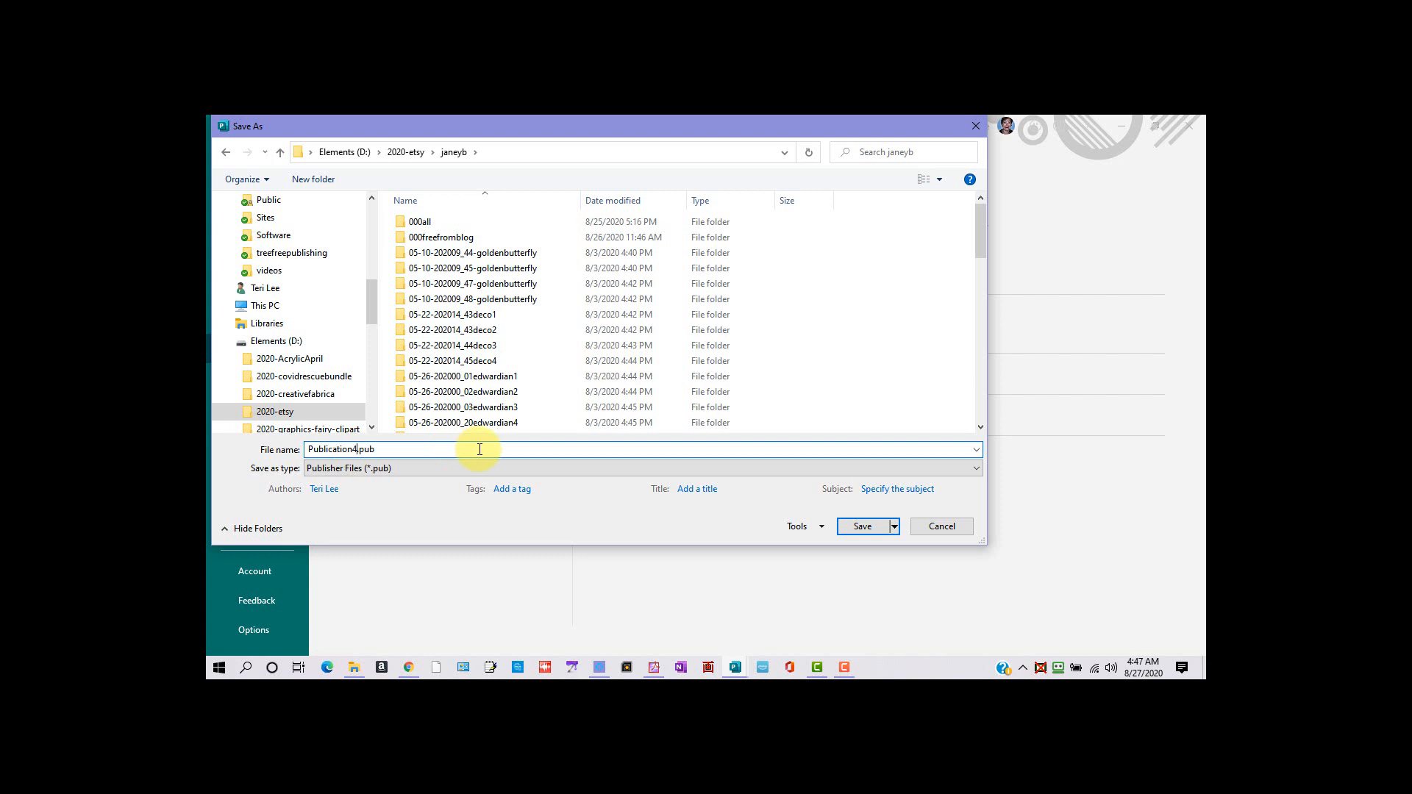
pyautogui.press('BackSpace')
pyautogui.press('BackSpace')
pyautogui.press('BackSpace')
pyautogui.press('BackSpace')
pyautogui.press('BackSpace')
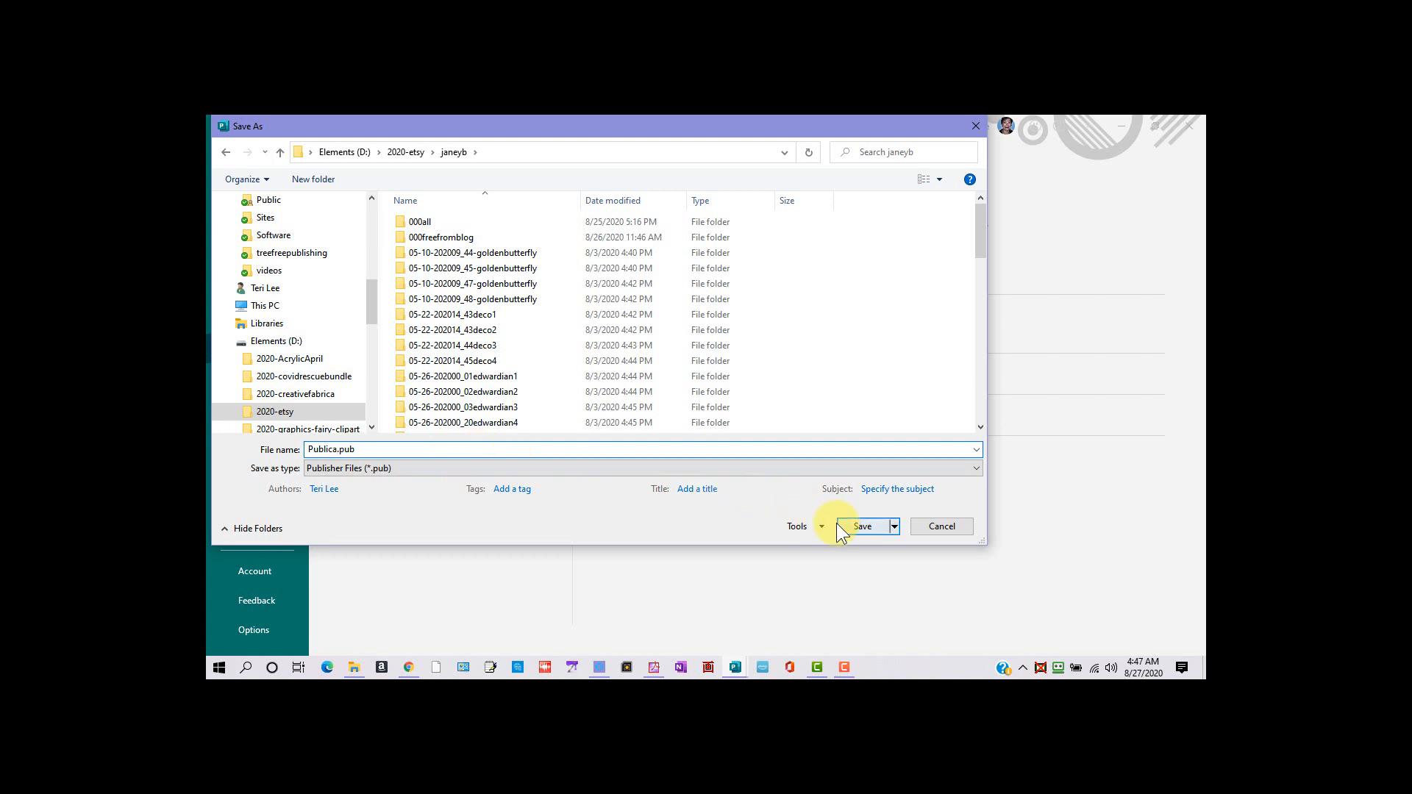
pyautogui.click(871, 526)
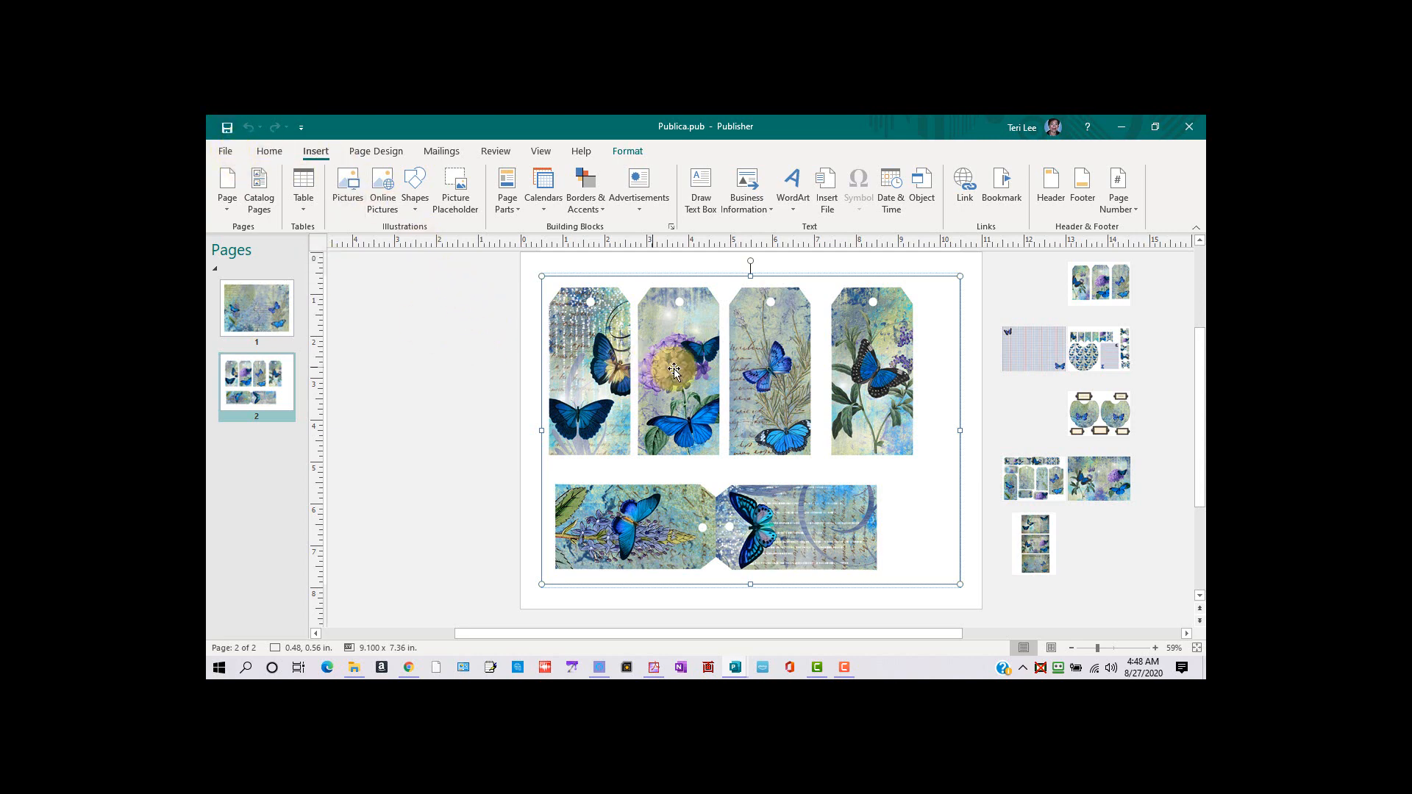
# - Deselect the tag sheet and add a blank third page to the publication
pyautogui.click(491, 347)
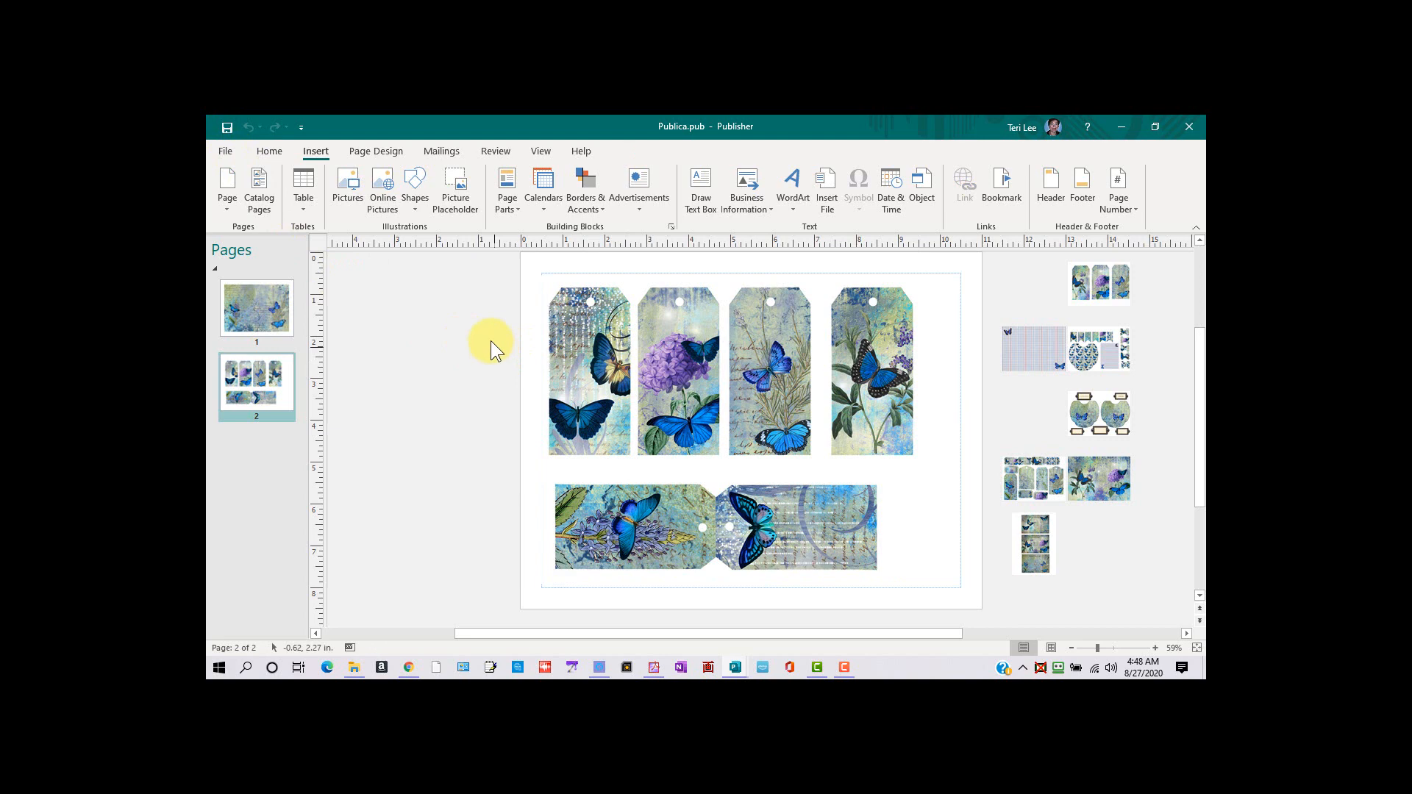
pyautogui.click(227, 179)
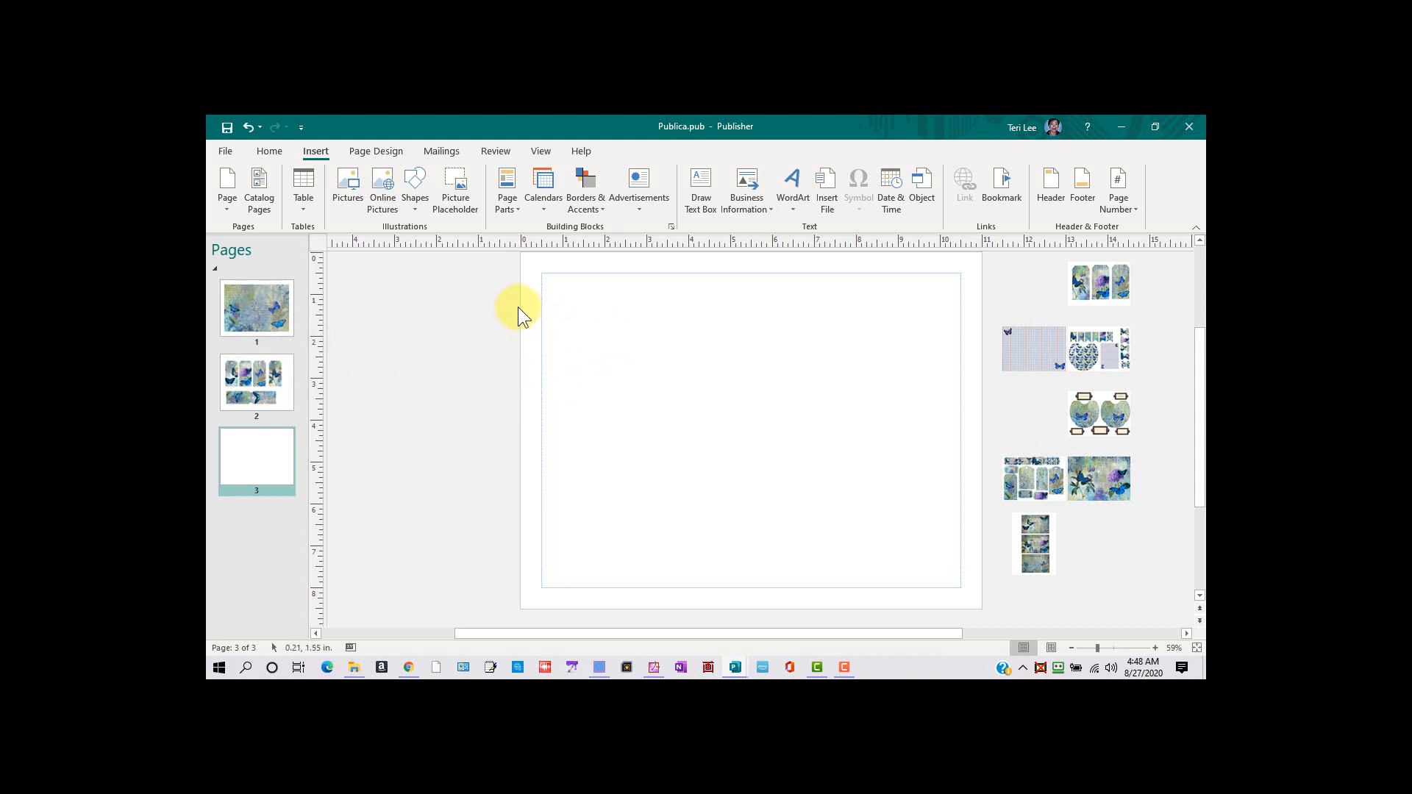
# - Print all pages of the publication on the HP OfficeJet Pro 8210 and save the file again
pyautogui.click(227, 152)
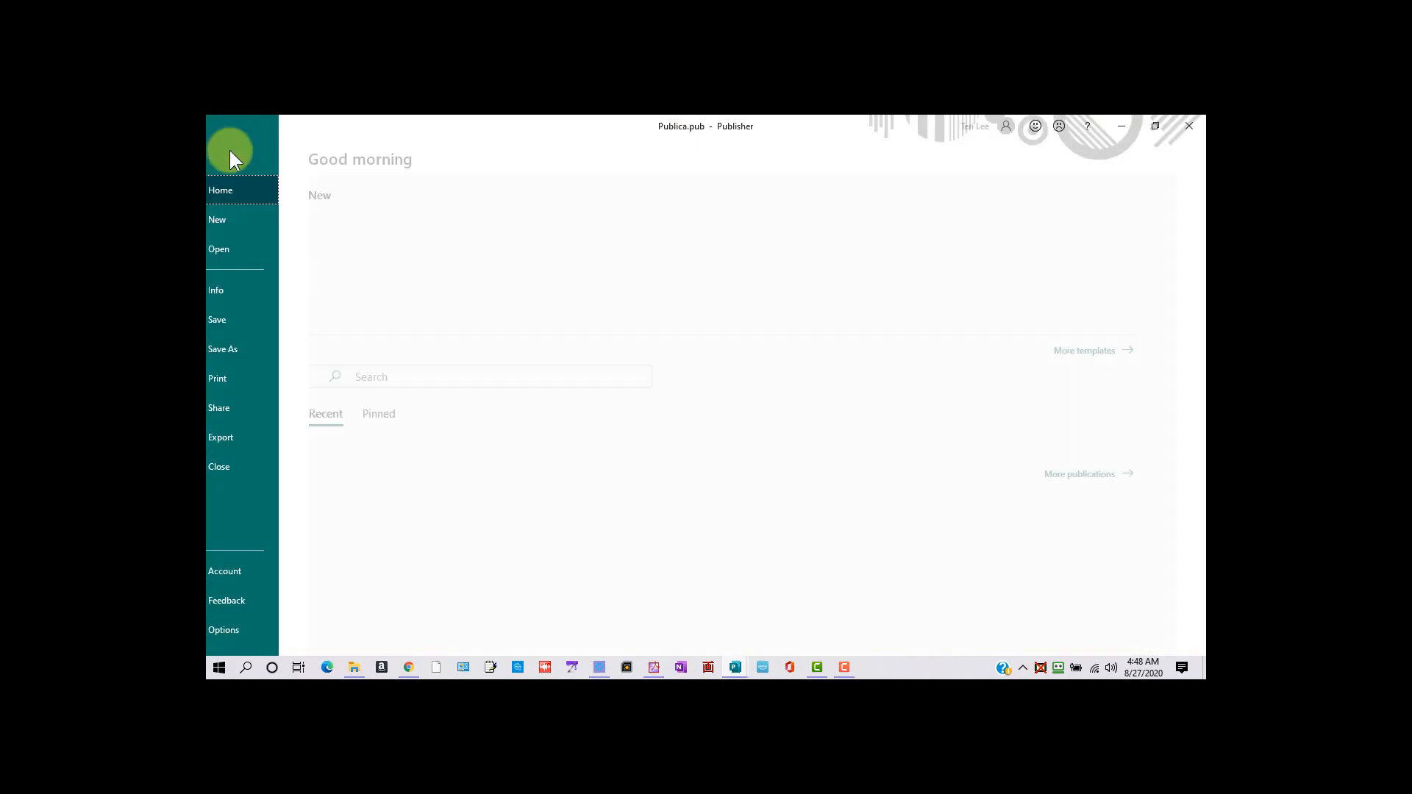
pyautogui.click(267, 372)
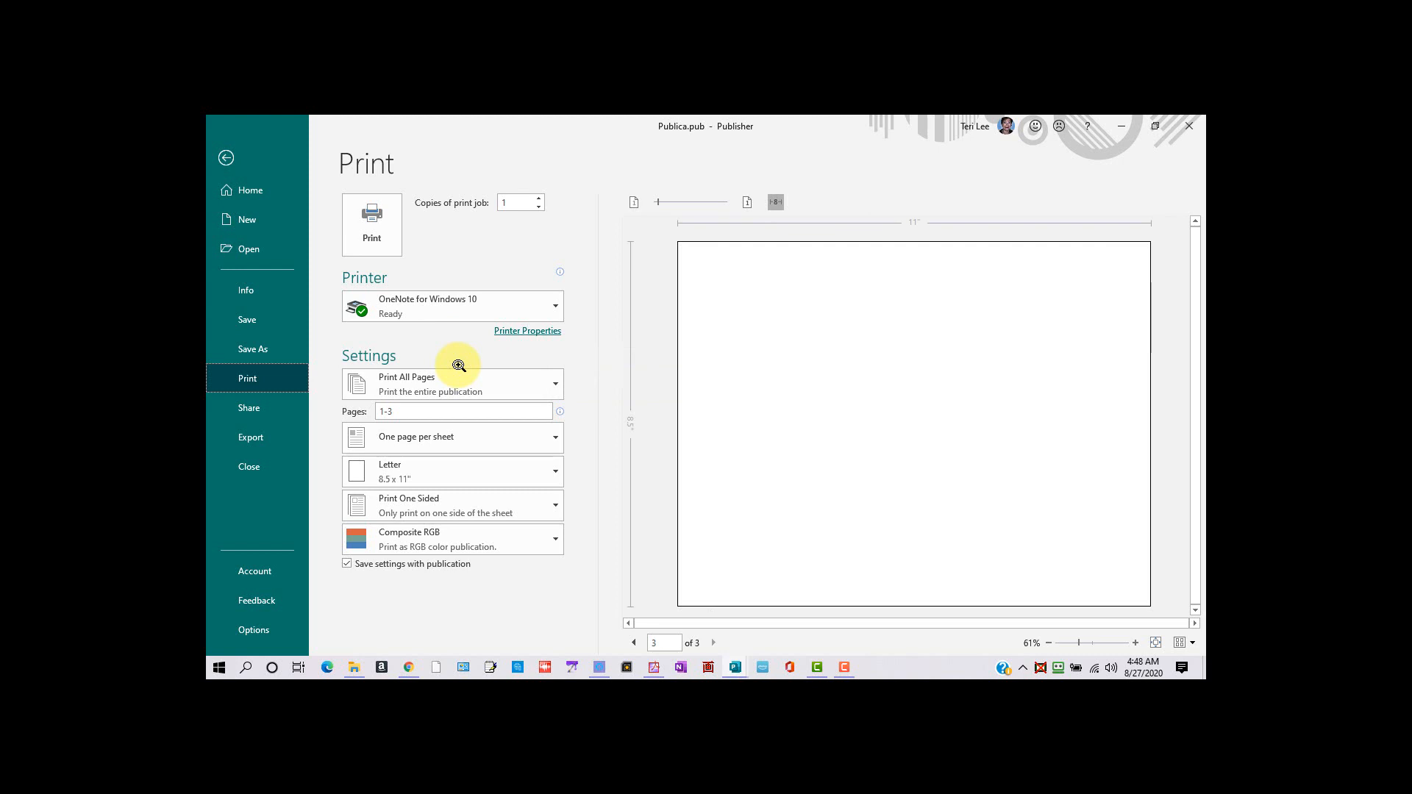
pyautogui.click(516, 408)
pyautogui.click(517, 407)
pyautogui.click(536, 300)
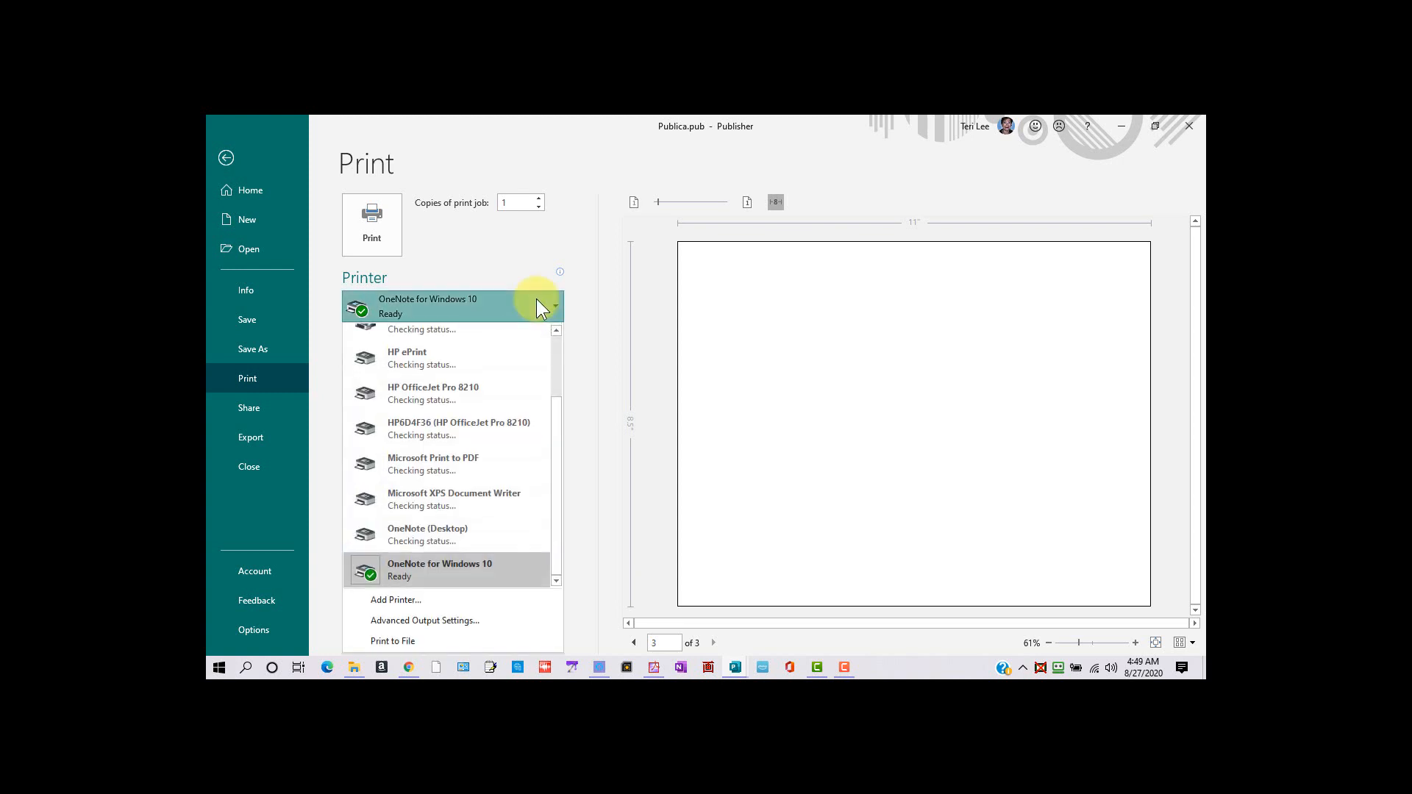
pyautogui.click(487, 401)
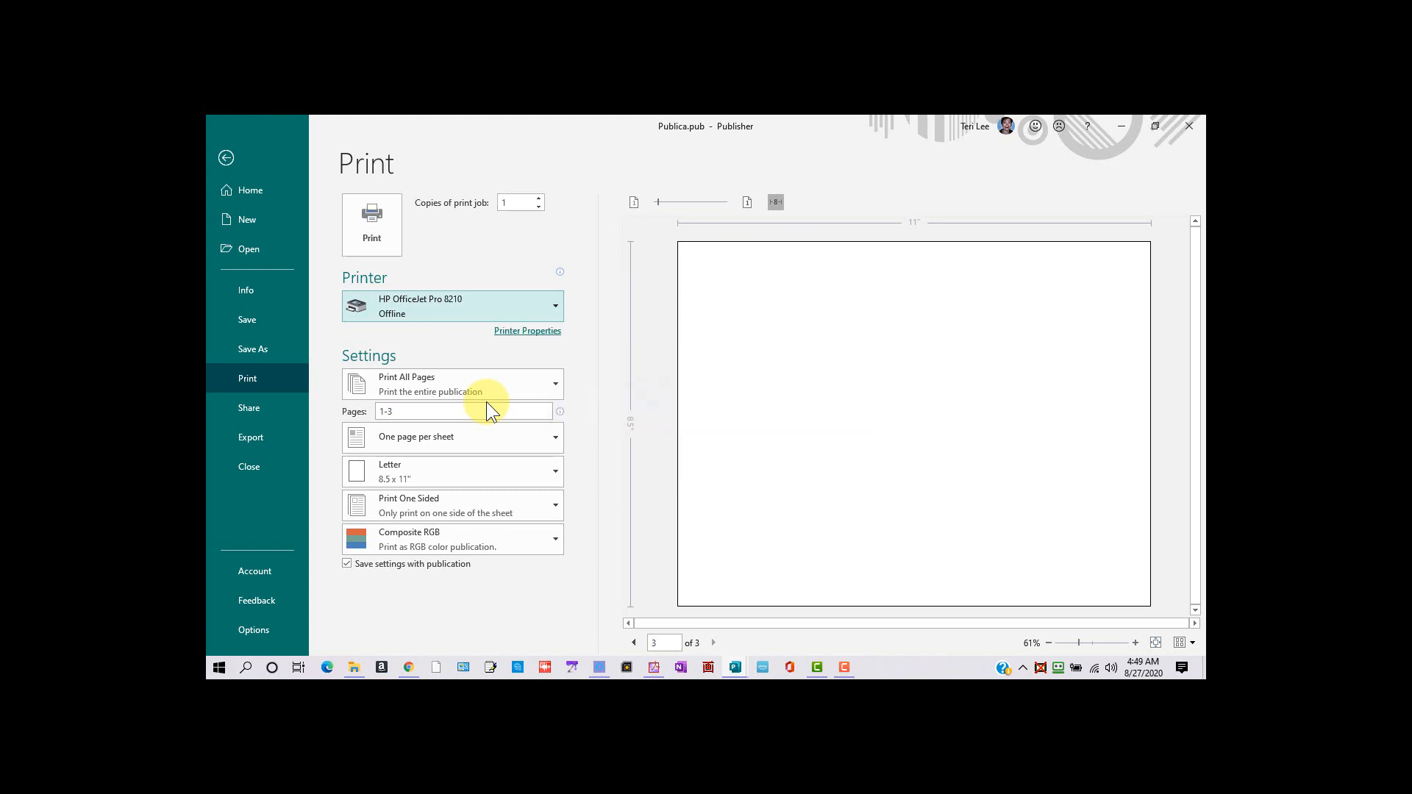
pyautogui.click(380, 228)
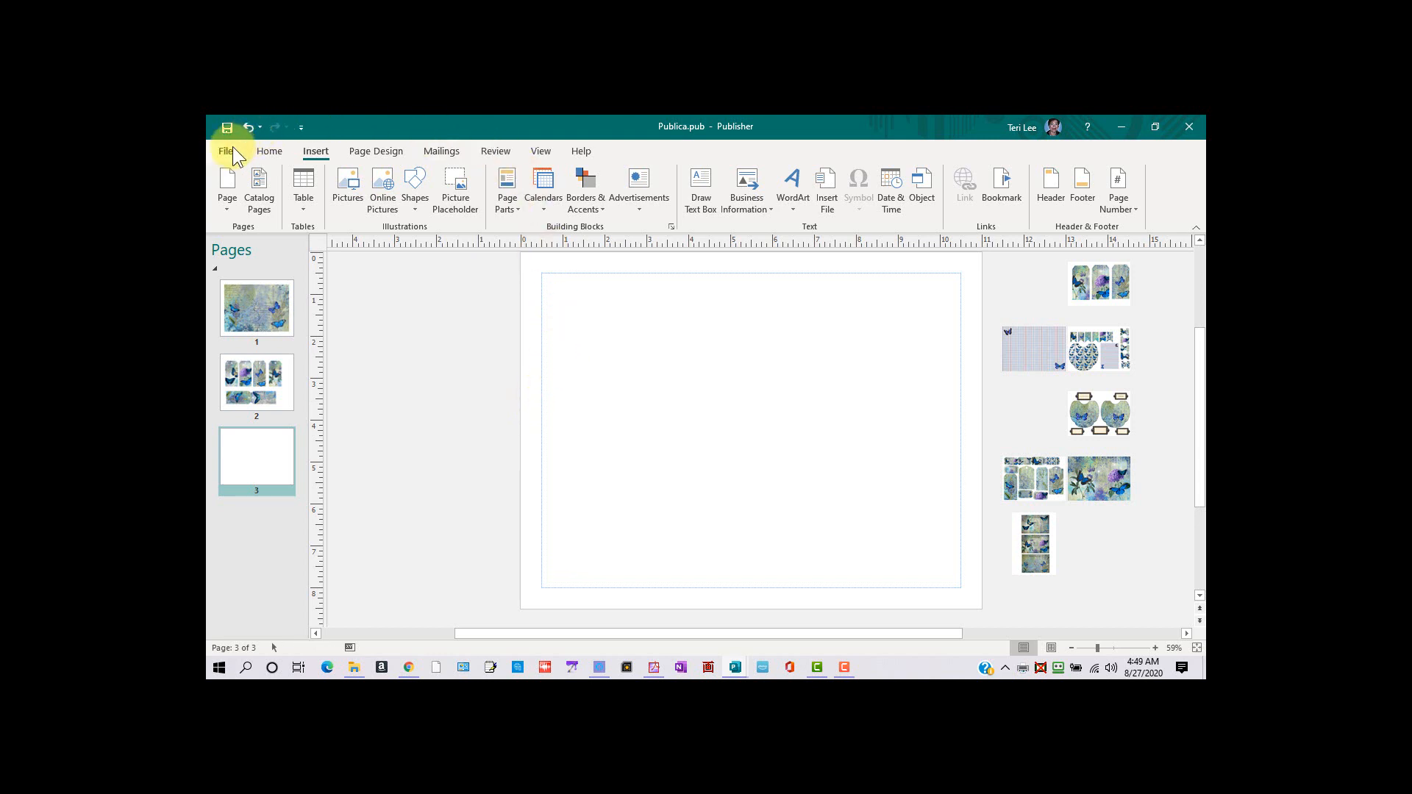
pyautogui.click(228, 128)
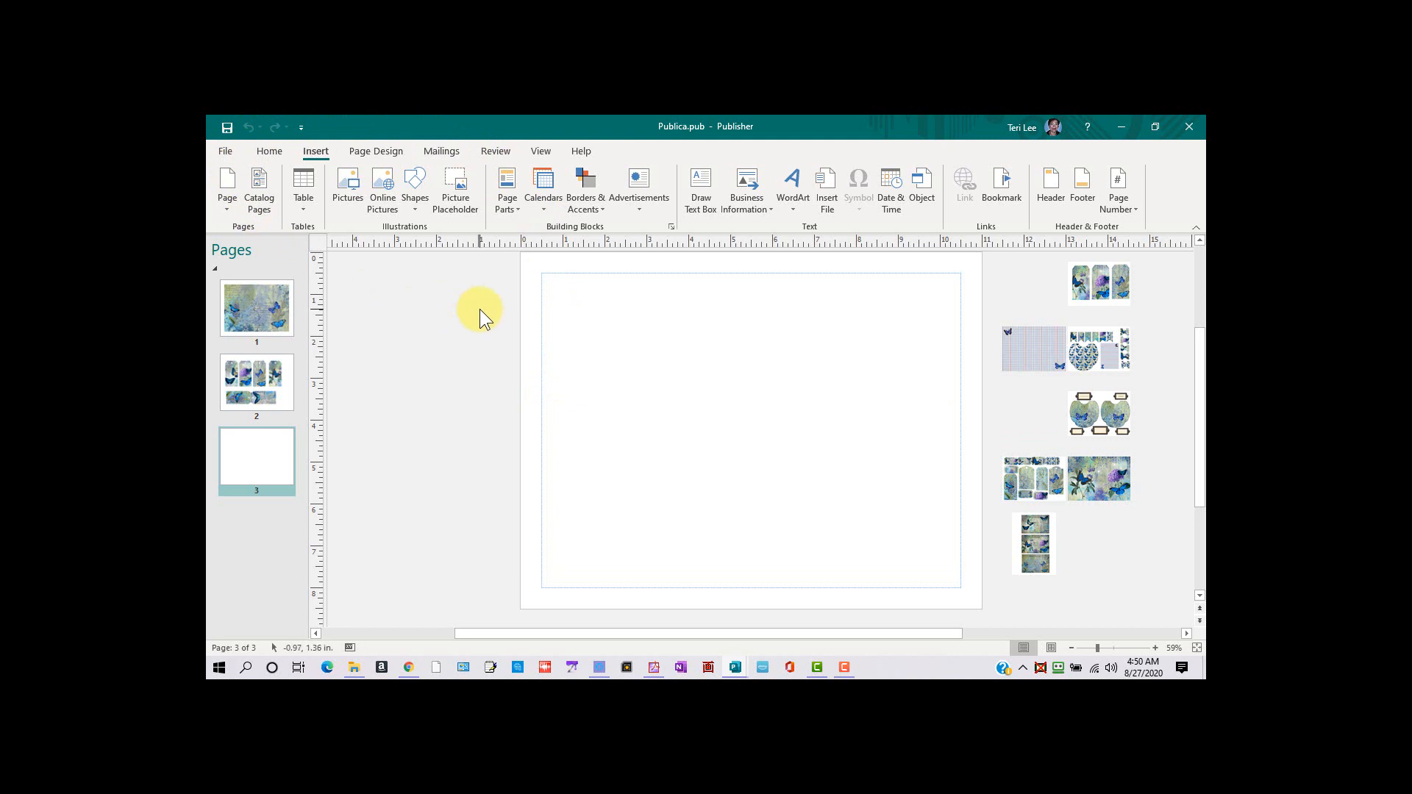
# - Examine the file name and publishing options for exporting the publication as a PDF, closing them without publishing
pyautogui.click(228, 153)
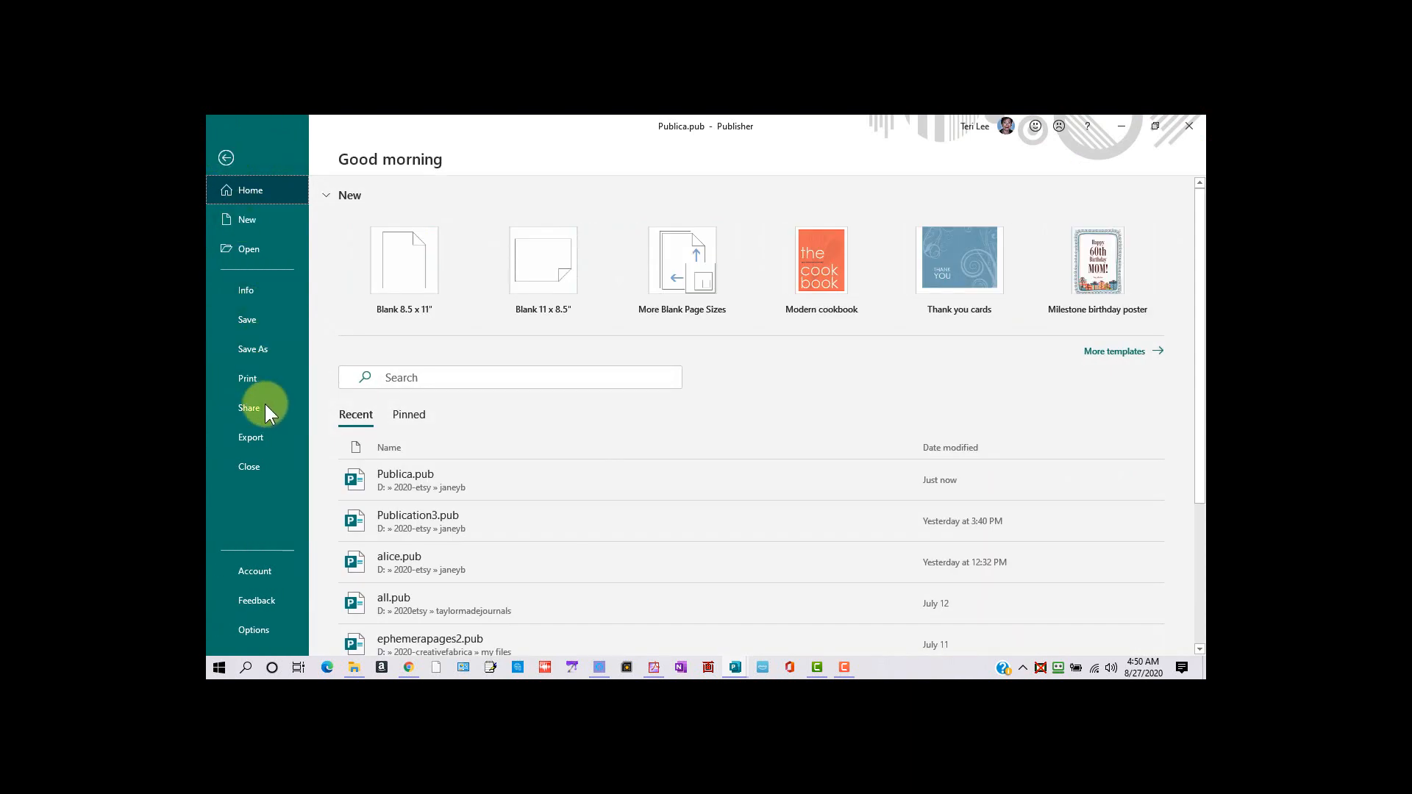
pyautogui.click(267, 443)
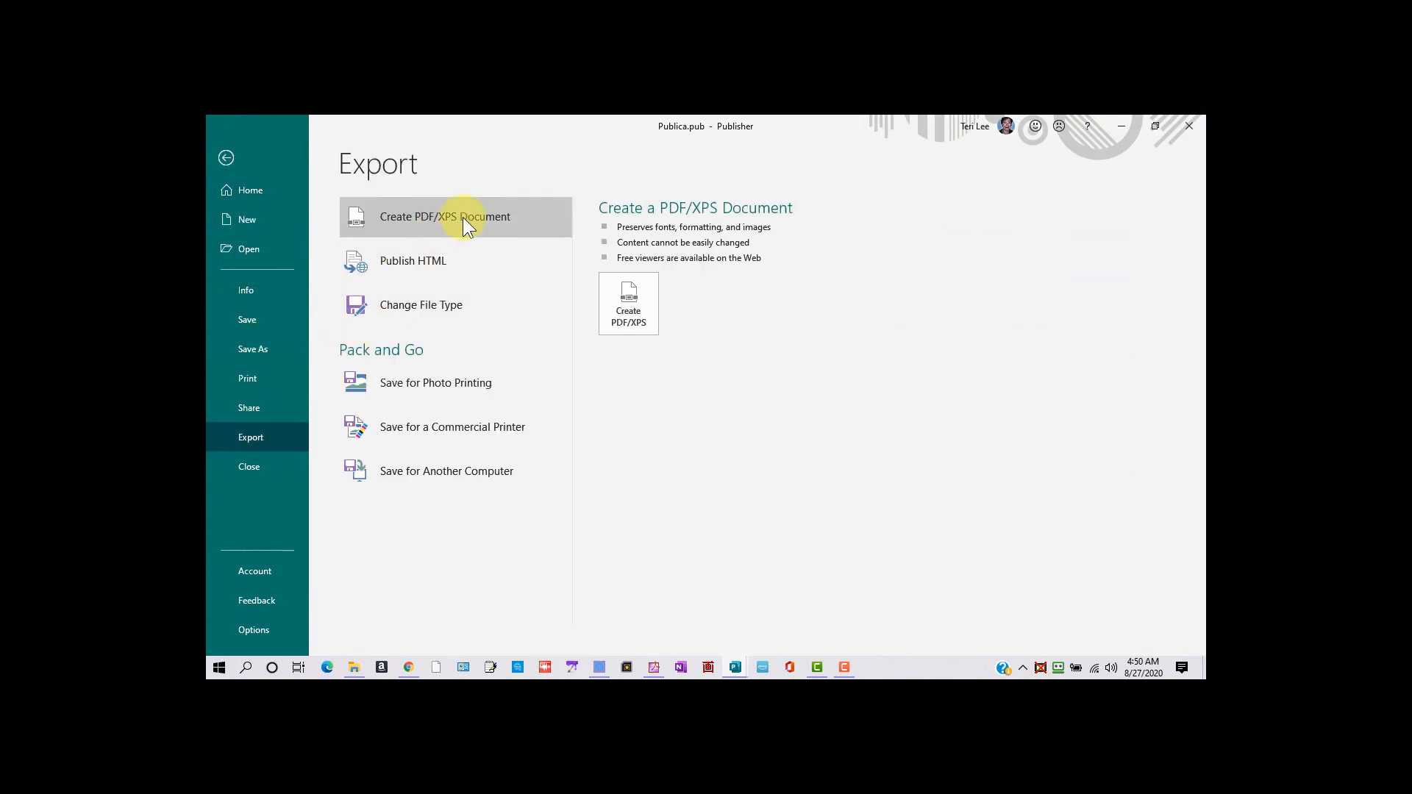
pyautogui.click(461, 218)
pyautogui.click(625, 314)
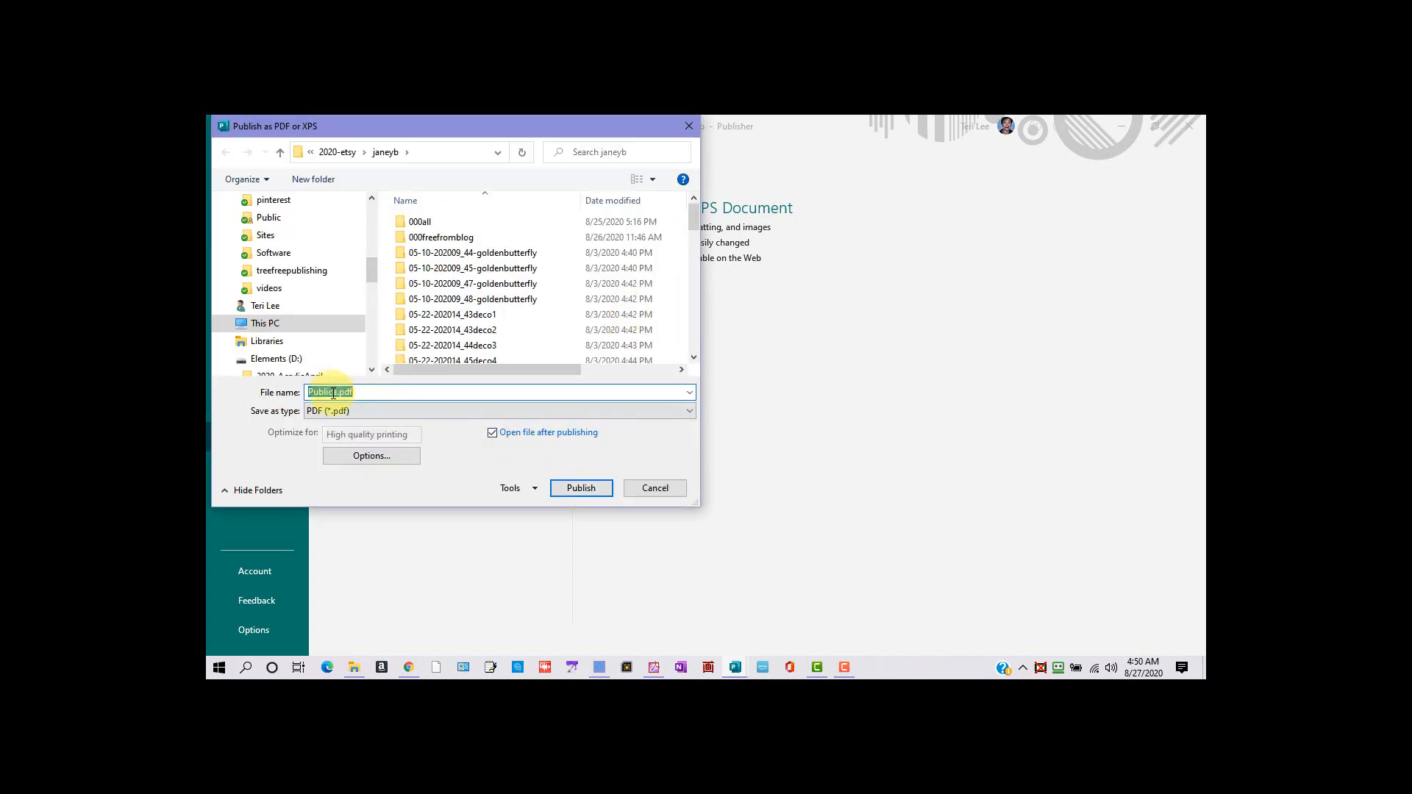
pyautogui.click(366, 387)
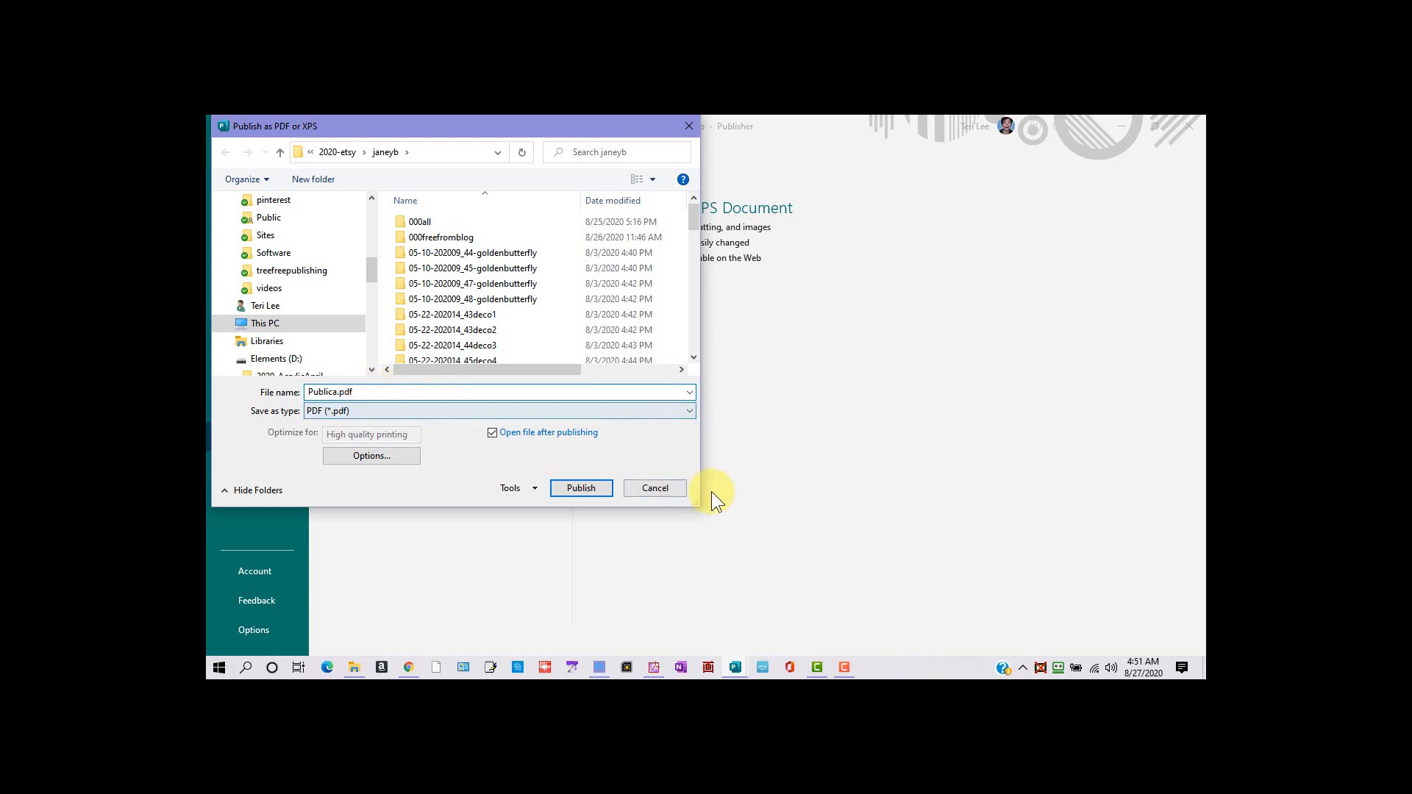
pyautogui.click(664, 488)
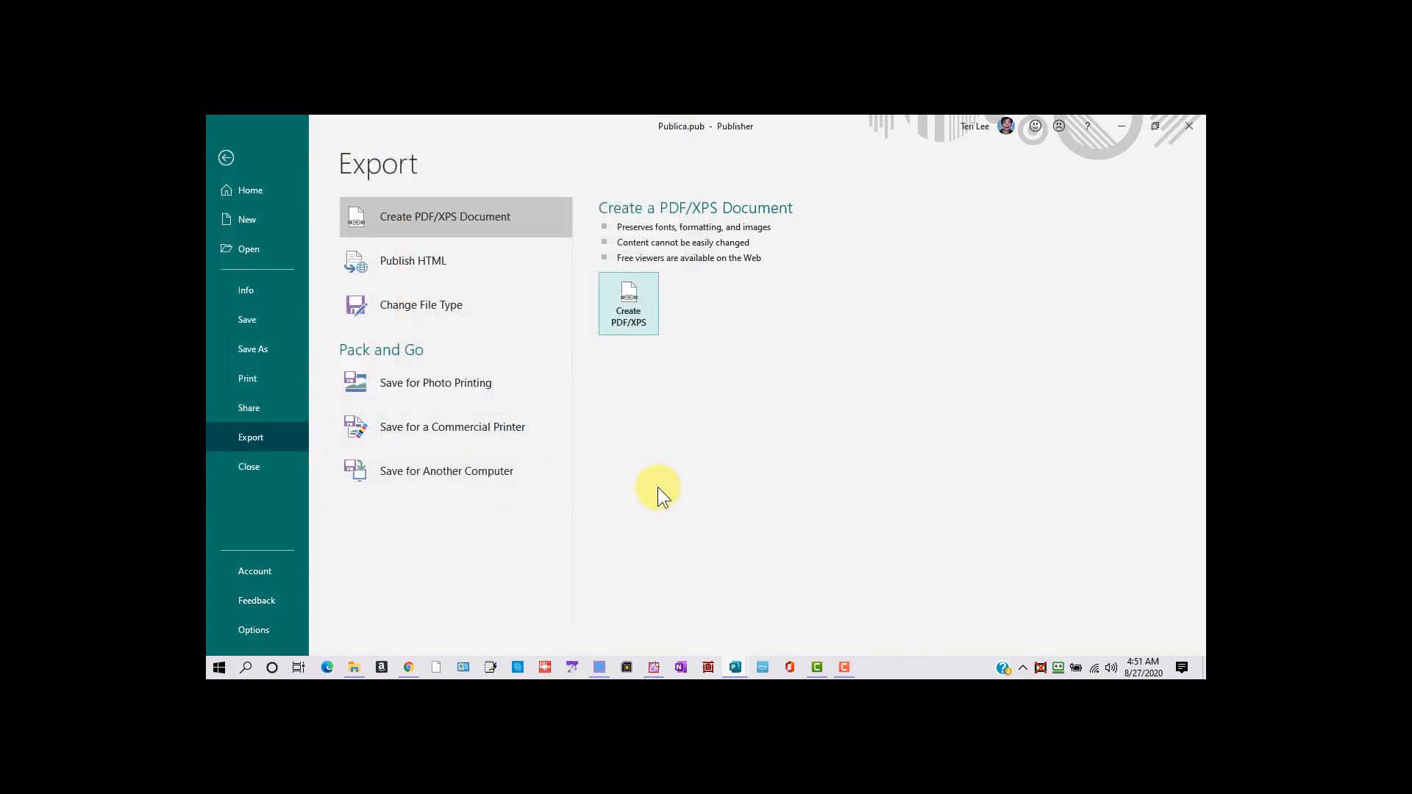
# - Minimize the Publica.pub and alice.pub windows to show the desktop
pyautogui.click(1121, 125)
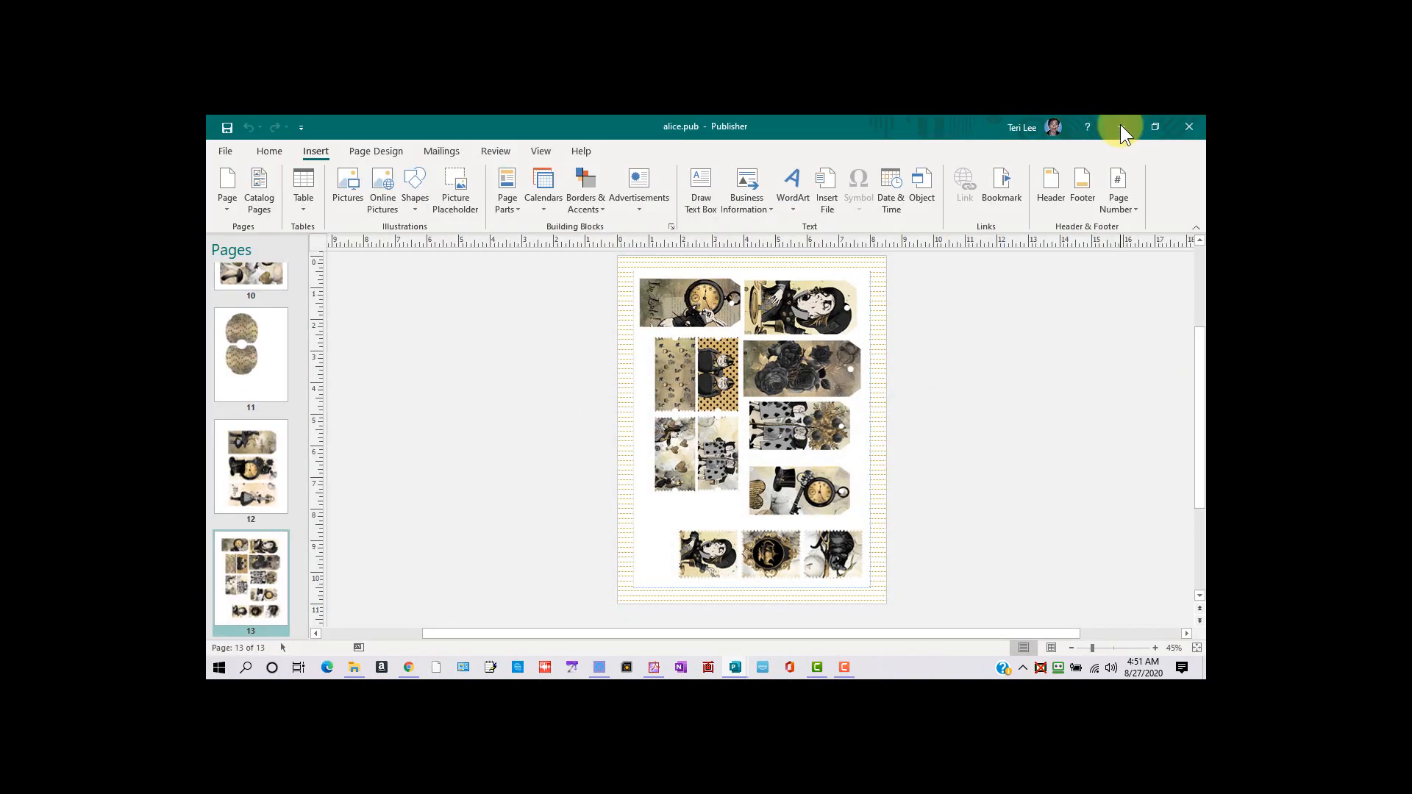
pyautogui.click(1121, 128)
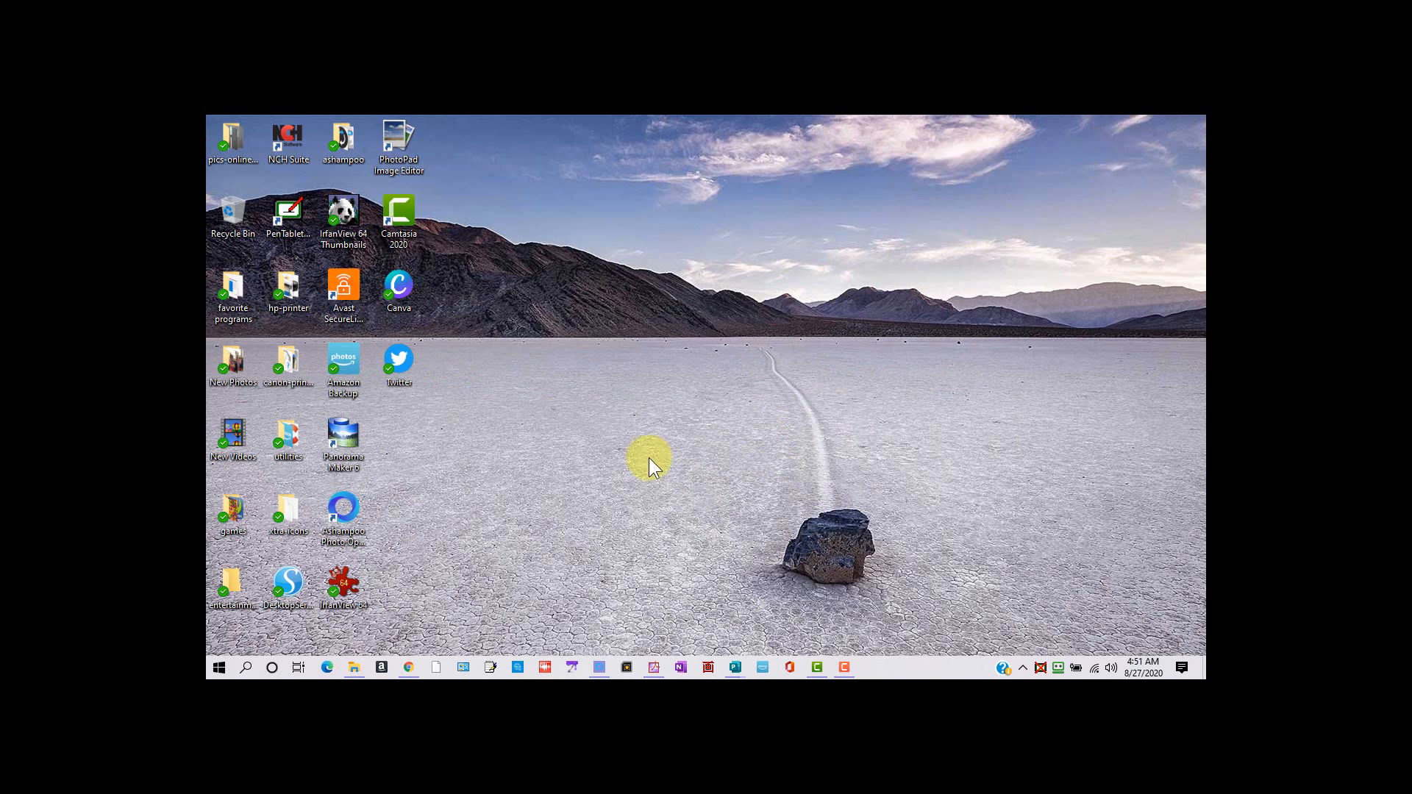